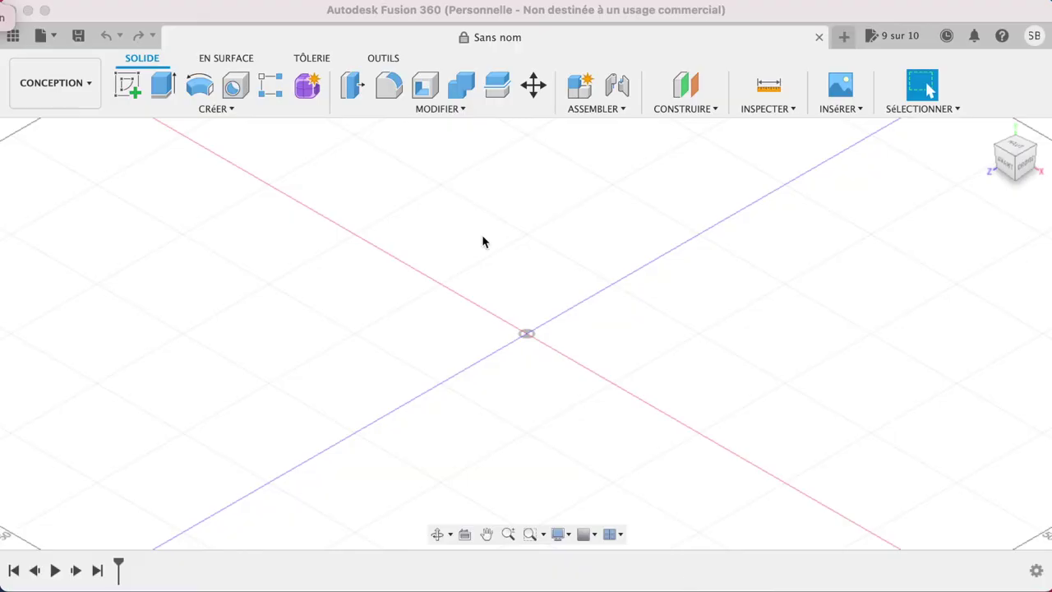
- Start a new sketch on the front (AVANT) origin plane
{"action": "left_click", "coordinate": [132, 89]}
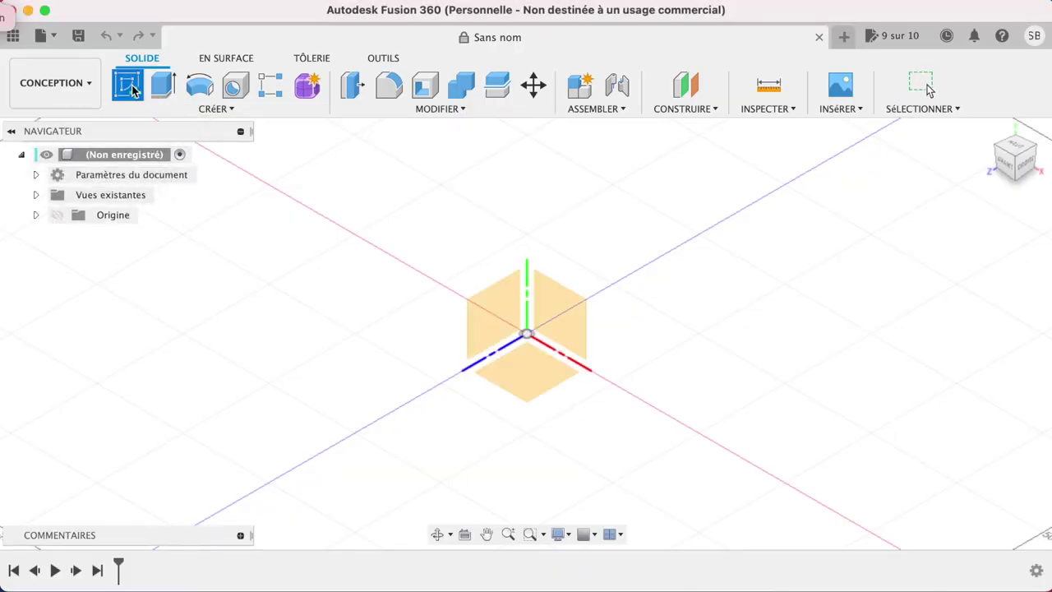
{"action": "left_click", "coordinate": [544, 298]}
{"action": "left_click", "coordinate": [543, 297]}
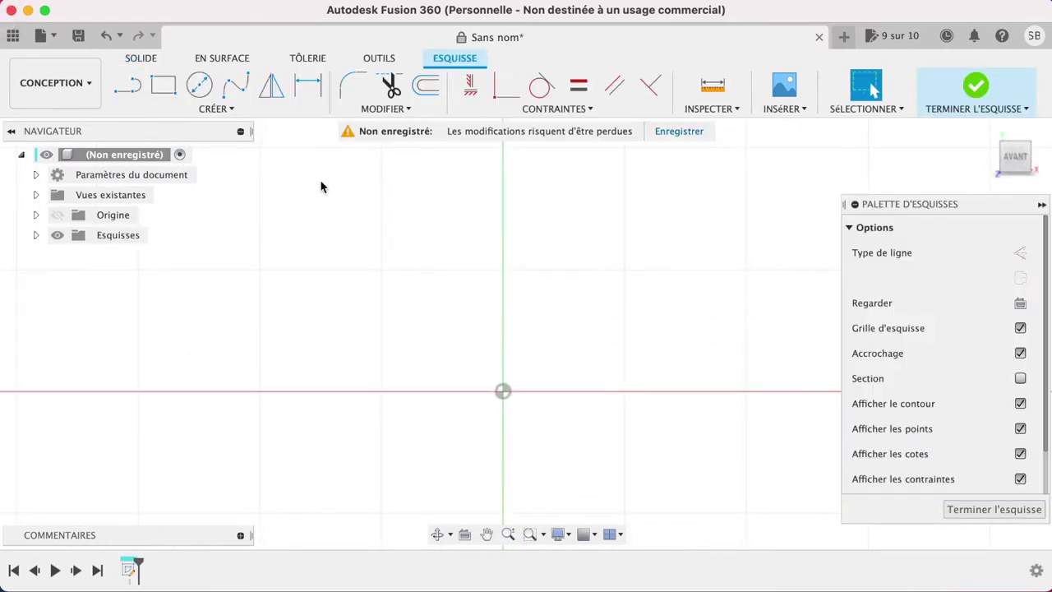
- Add sketch text 'STeF' in Luckiest Guy, 50 mm tall, above the origin
{"action": "left_click", "coordinate": [230, 109]}
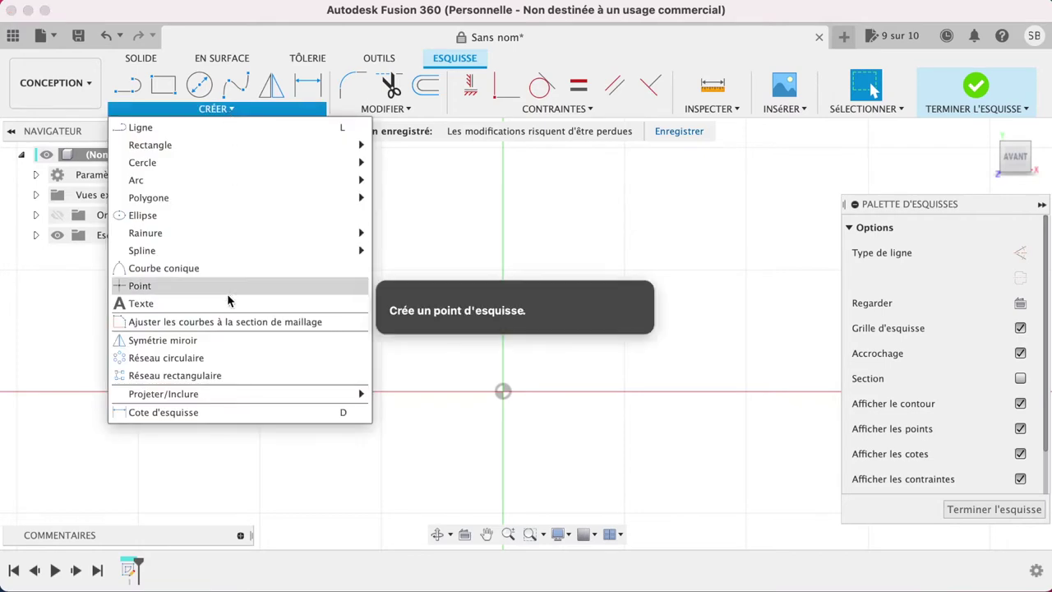
{"action": "left_click", "coordinate": [223, 304]}
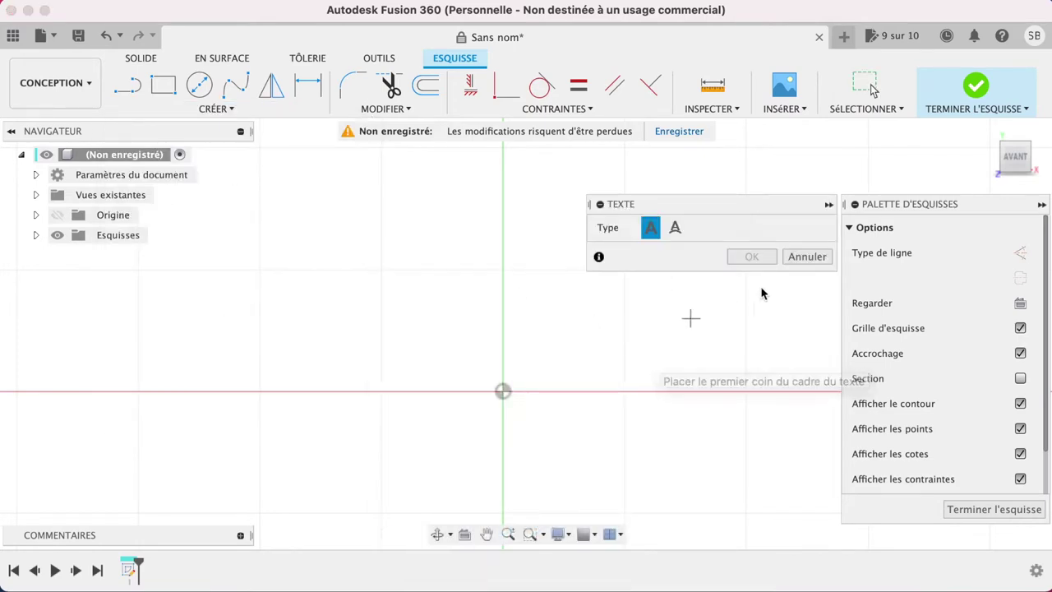
{"action": "left_click", "coordinate": [380, 270]}
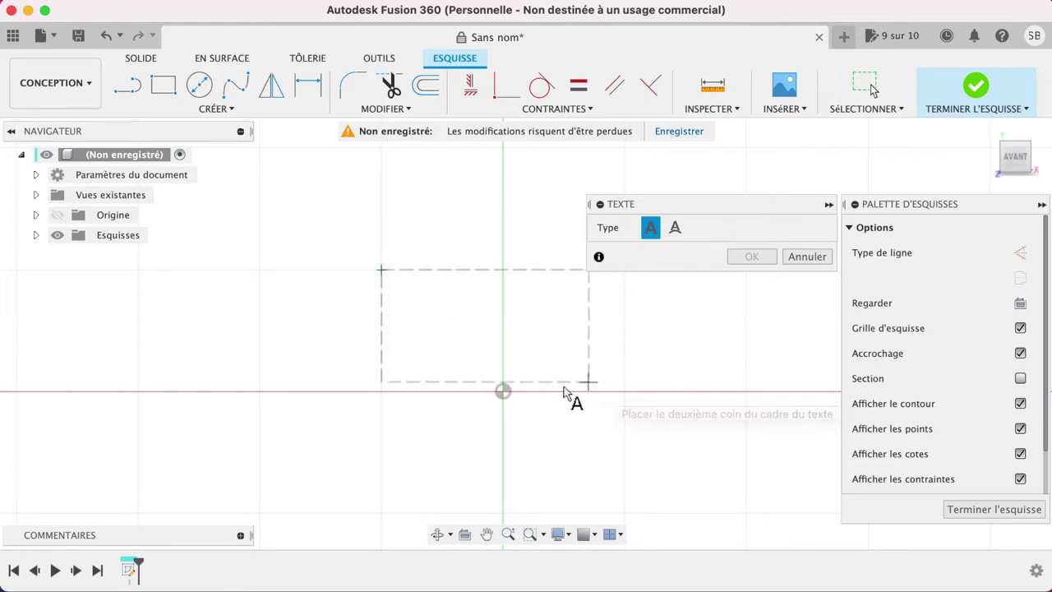
{"action": "left_click", "coordinate": [627, 395]}
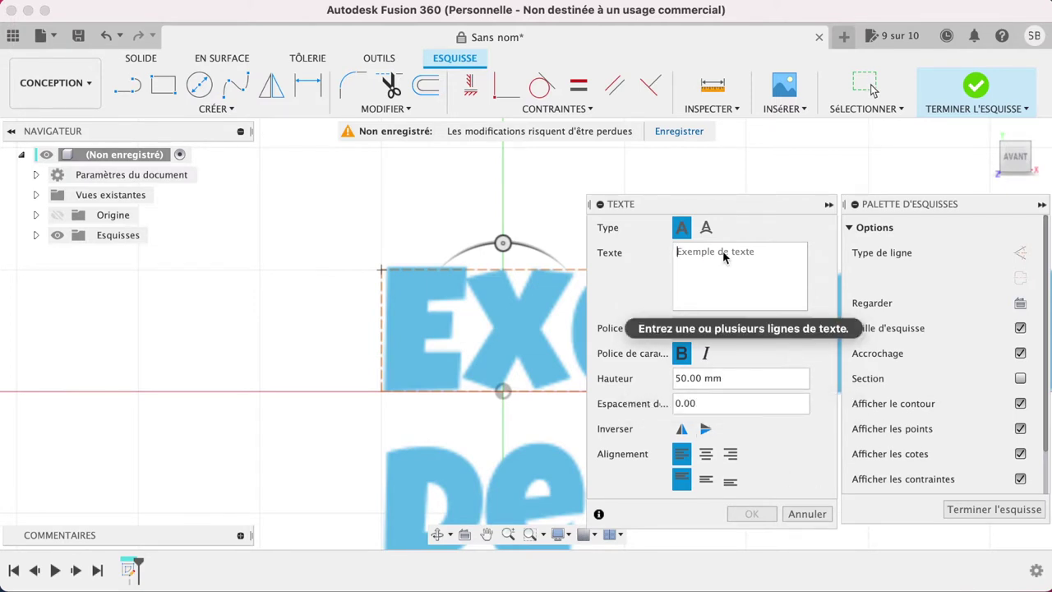
{"action": "type", "text": "s"}
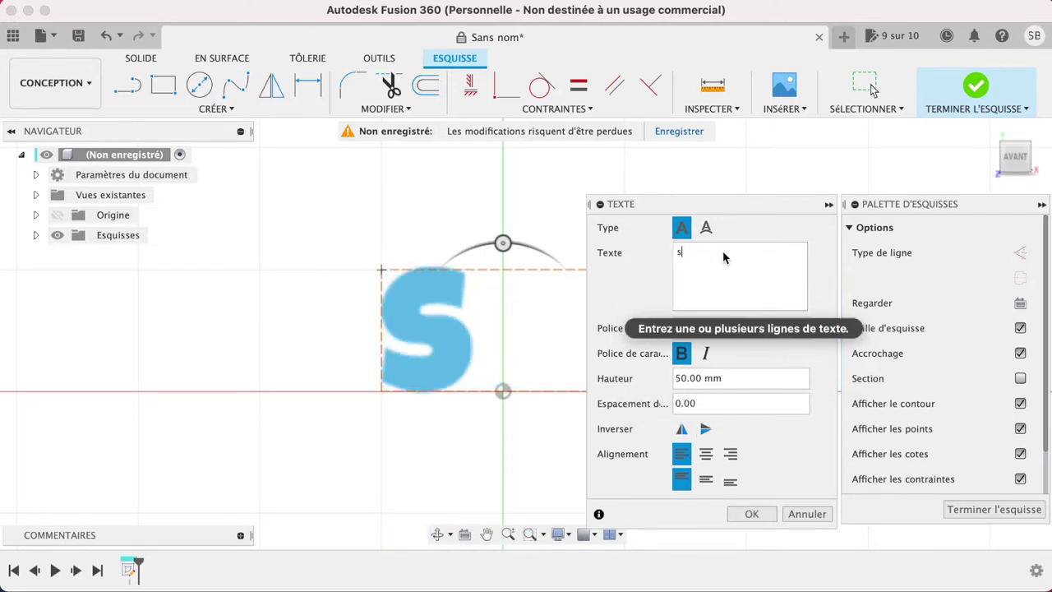
{"action": "type", "text": "tef"}
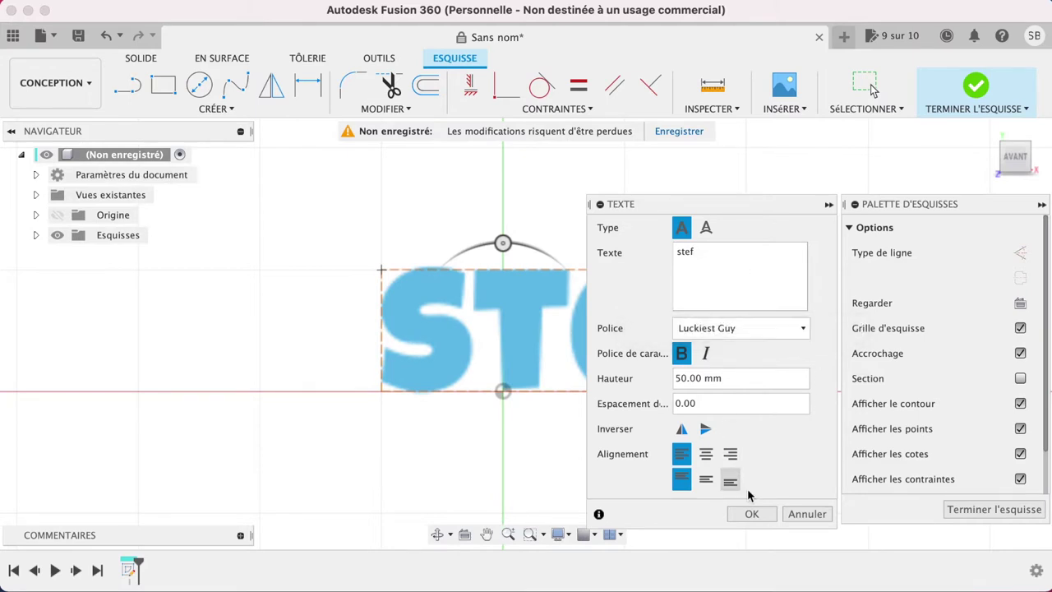
{"action": "left_click", "coordinate": [750, 514]}
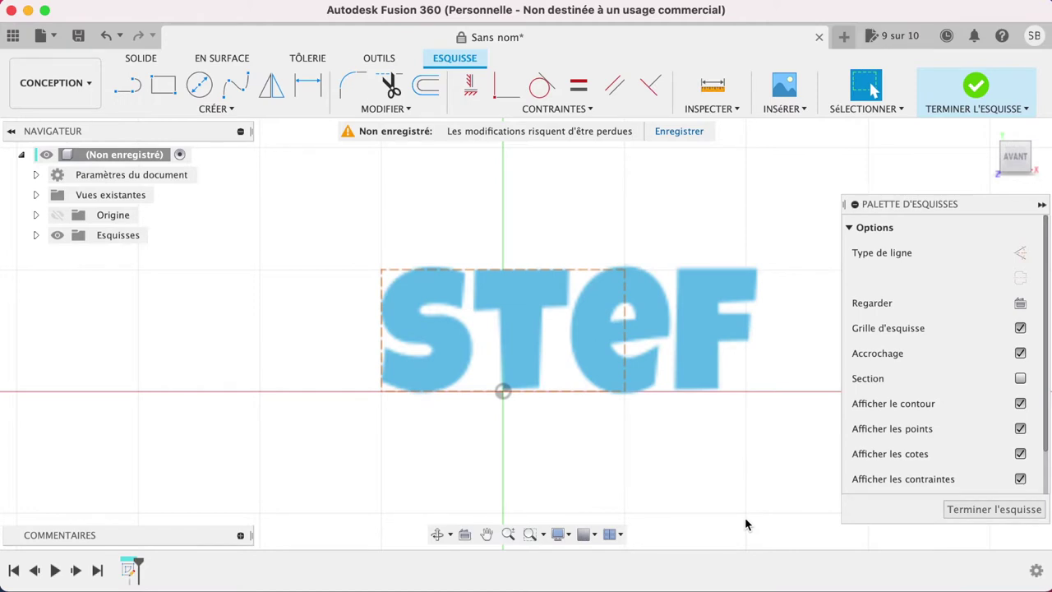
{"action": "key", "text": "e"}
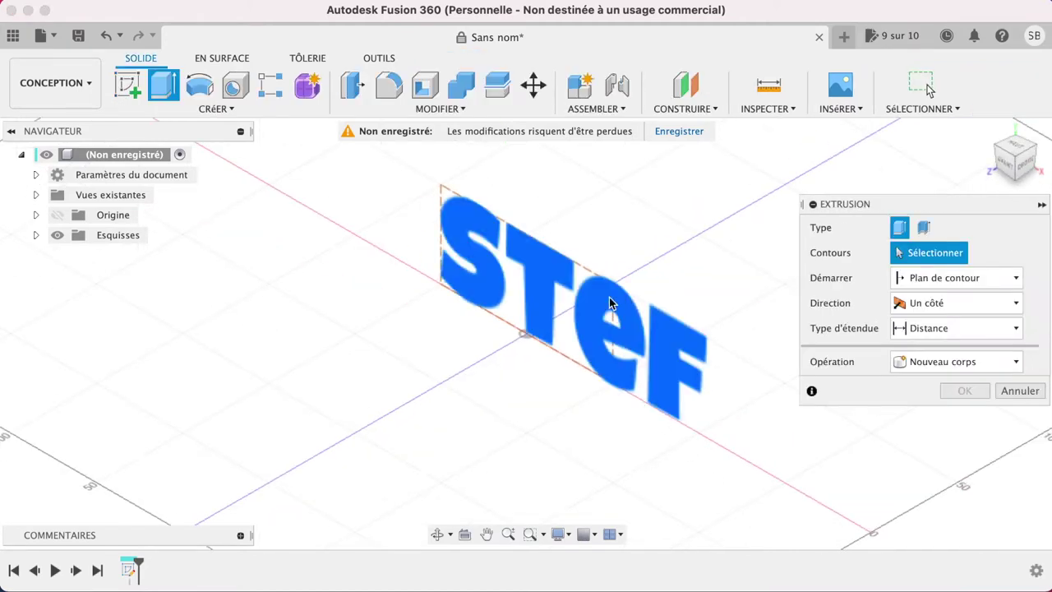
- Extrude the STeF text profile 20 mm into a solid body
{"action": "left_click", "coordinate": [610, 304]}
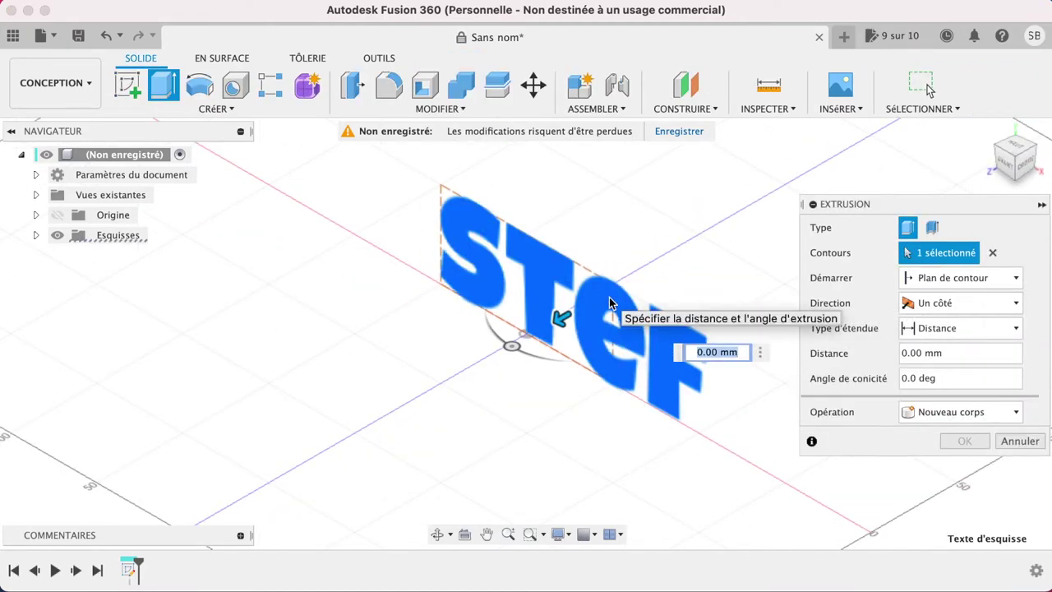
{"action": "left_click", "coordinate": [761, 354]}
{"action": "left_click", "coordinate": [764, 364]}
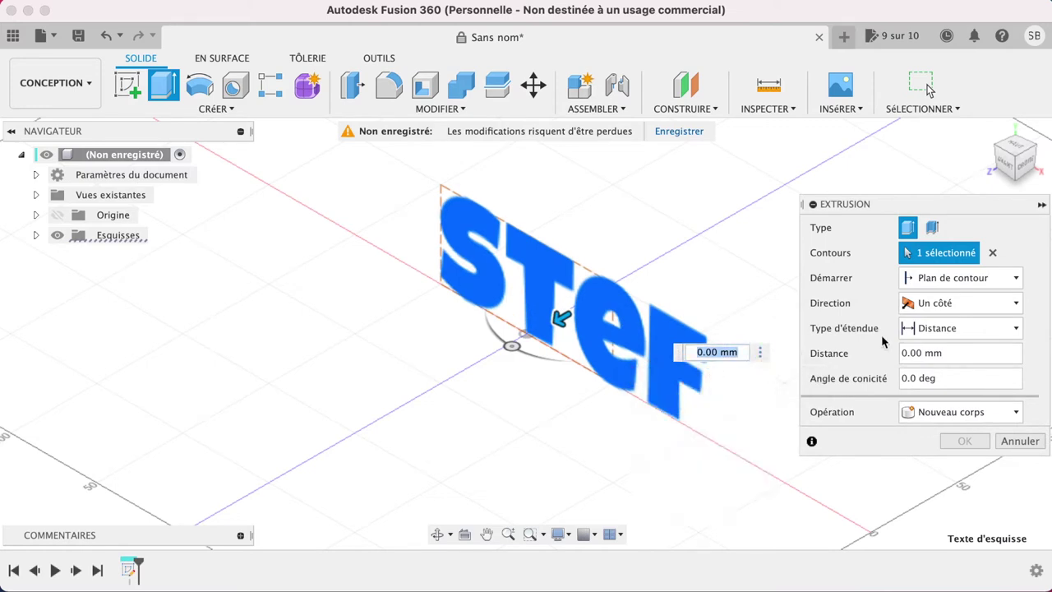
{"action": "left_click", "coordinate": [1032, 352]}
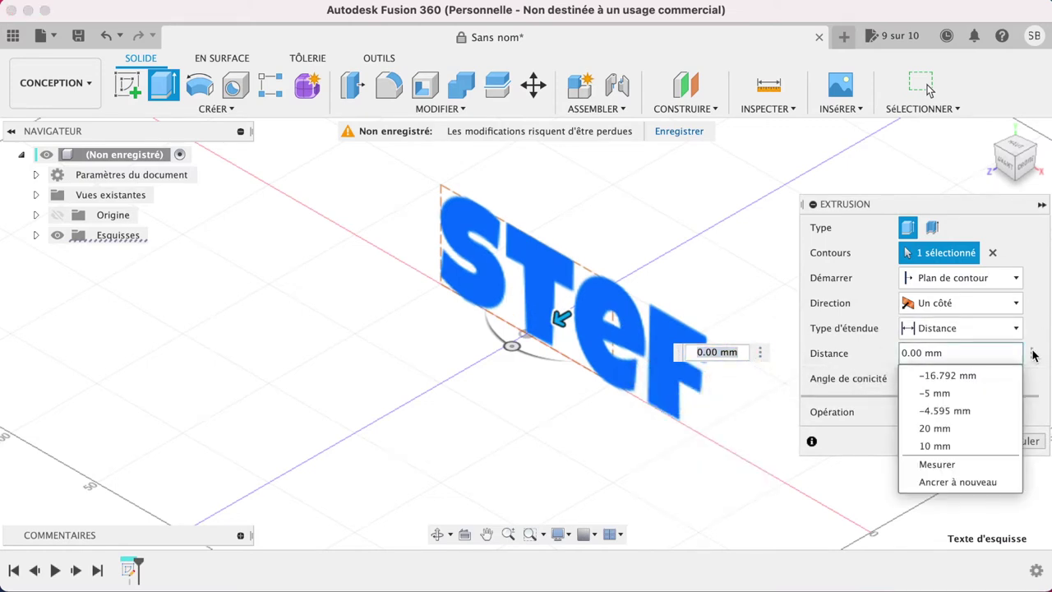
{"action": "left_click", "coordinate": [931, 429]}
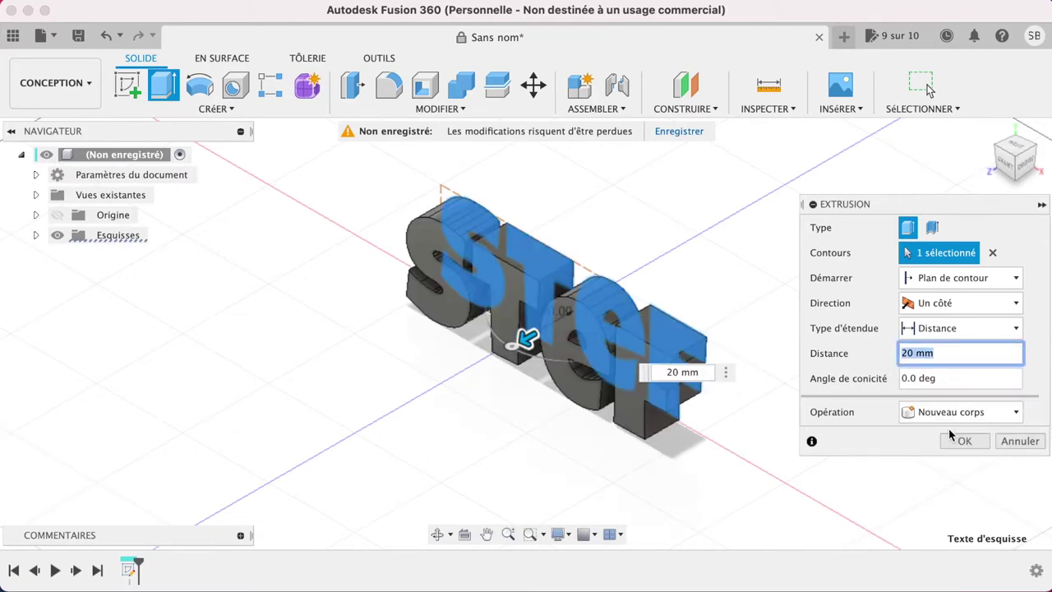
{"action": "left_click", "coordinate": [964, 442]}
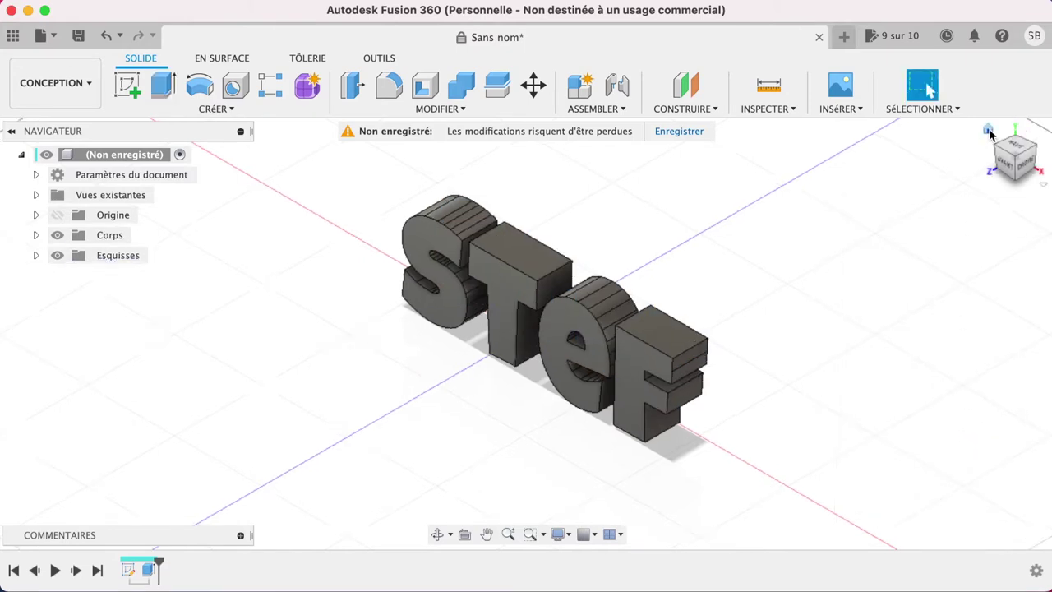
{"action": "left_click", "coordinate": [989, 132]}
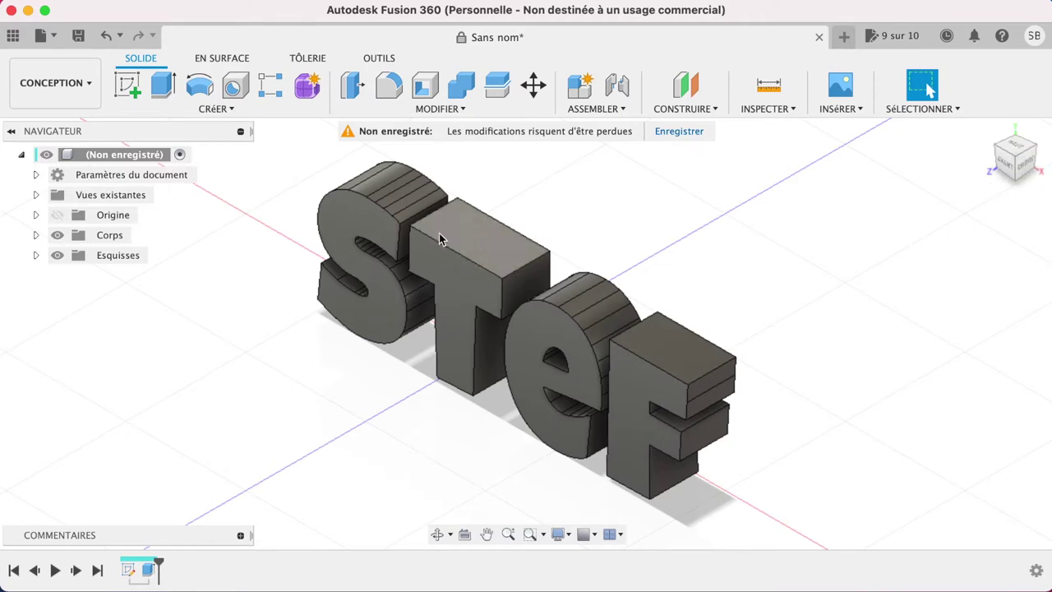
{"action": "left_click", "coordinate": [368, 221]}
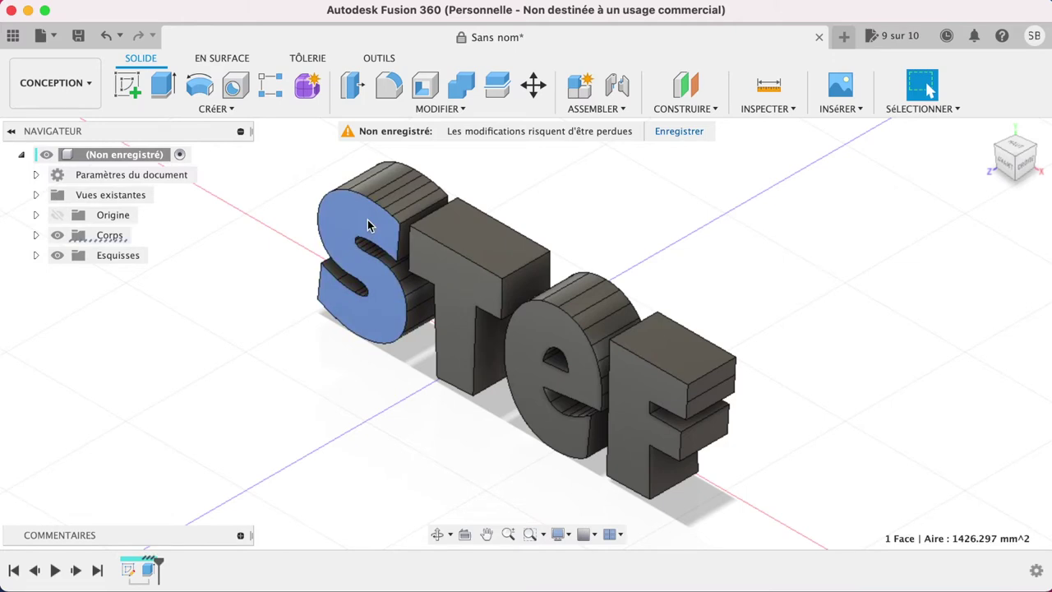
- Shell the S inward from its front face with 3 mm inner wall thickness
{"action": "left_click", "coordinate": [425, 85]}
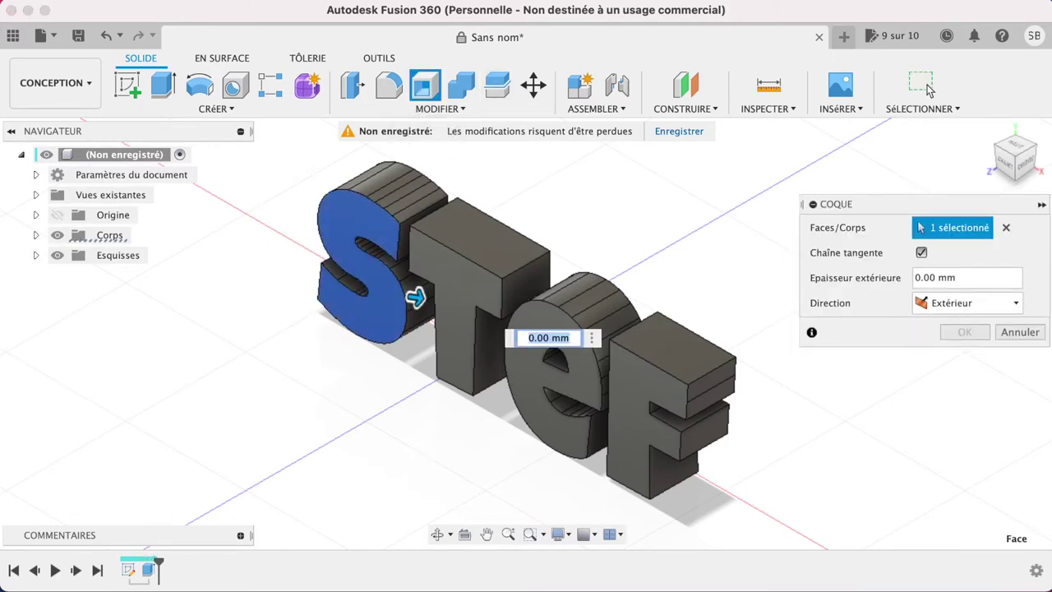
{"action": "left_click", "coordinate": [1032, 277]}
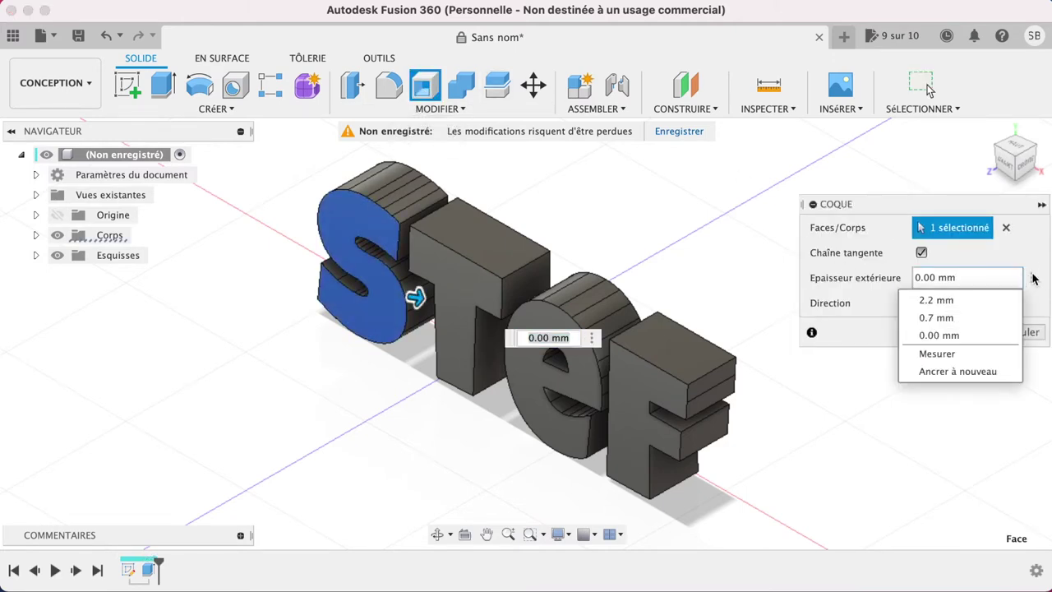
{"action": "left_click", "coordinate": [975, 301]}
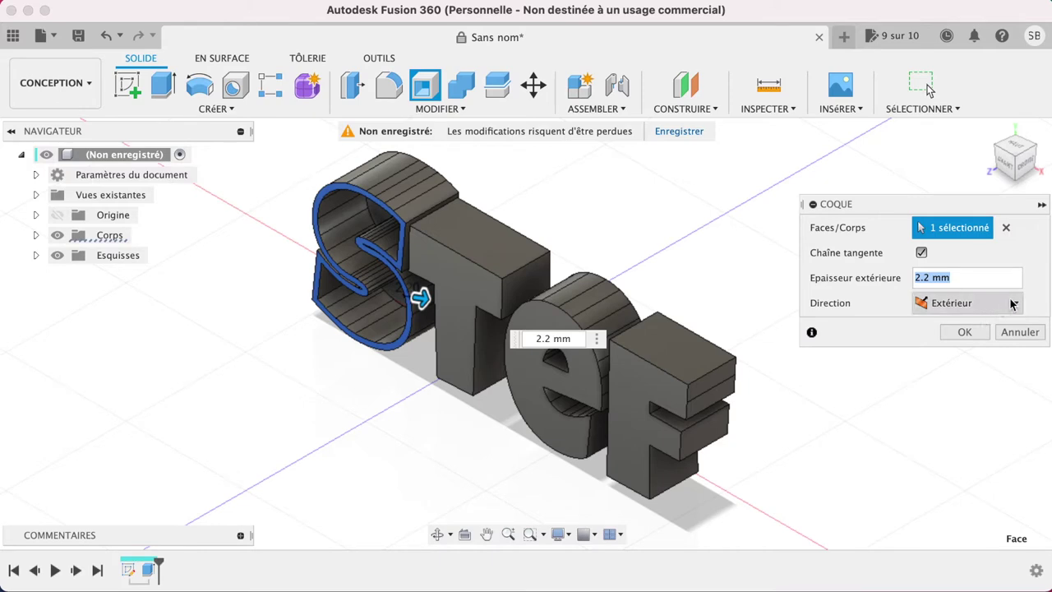
{"action": "left_click", "coordinate": [1012, 304]}
{"action": "left_click", "coordinate": [960, 327]}
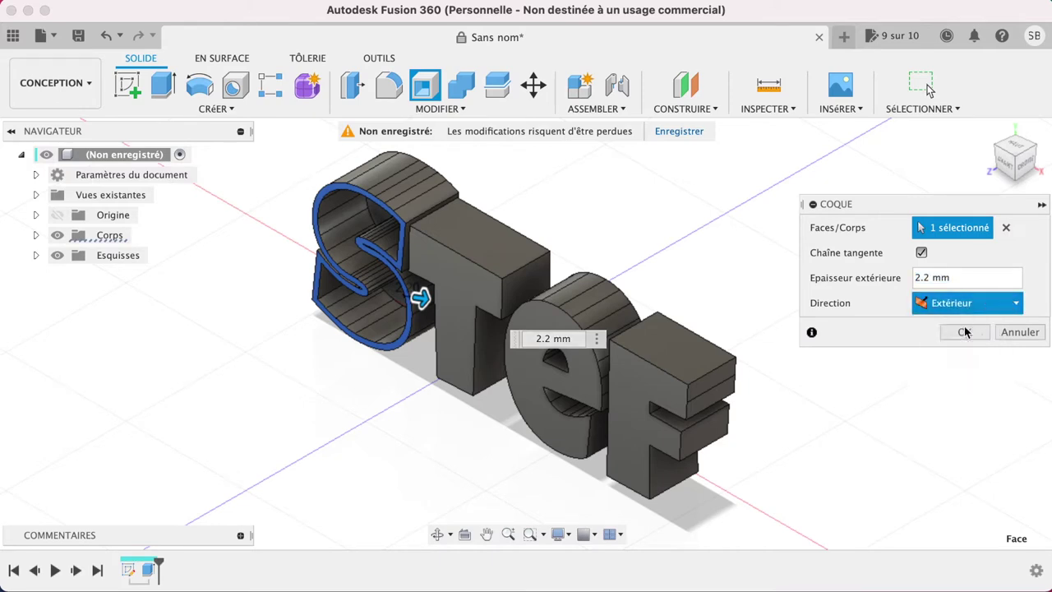
{"action": "left_click", "coordinate": [974, 278]}
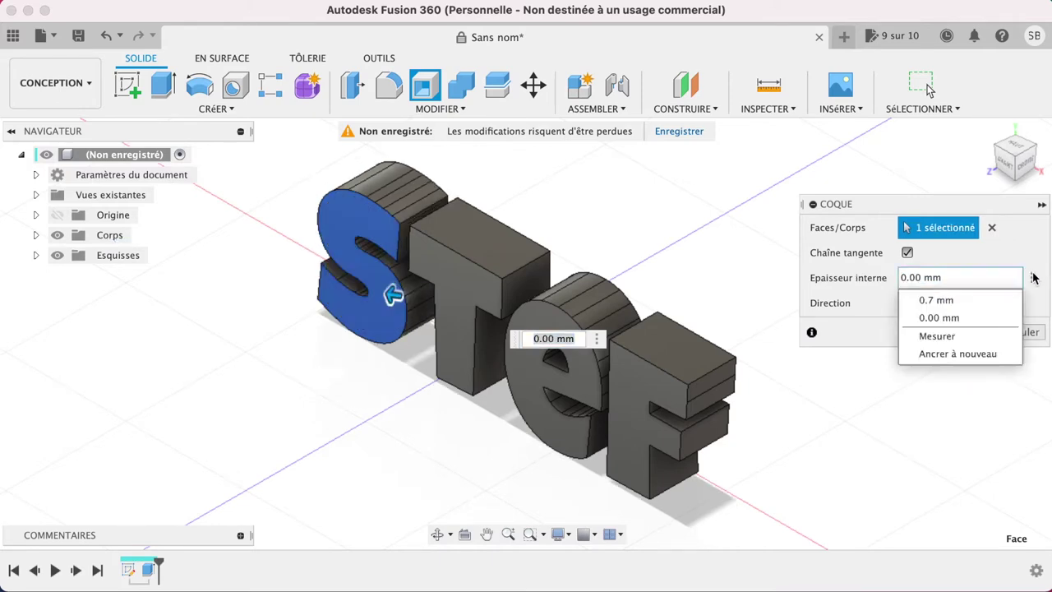
{"action": "left_click", "coordinate": [937, 300]}
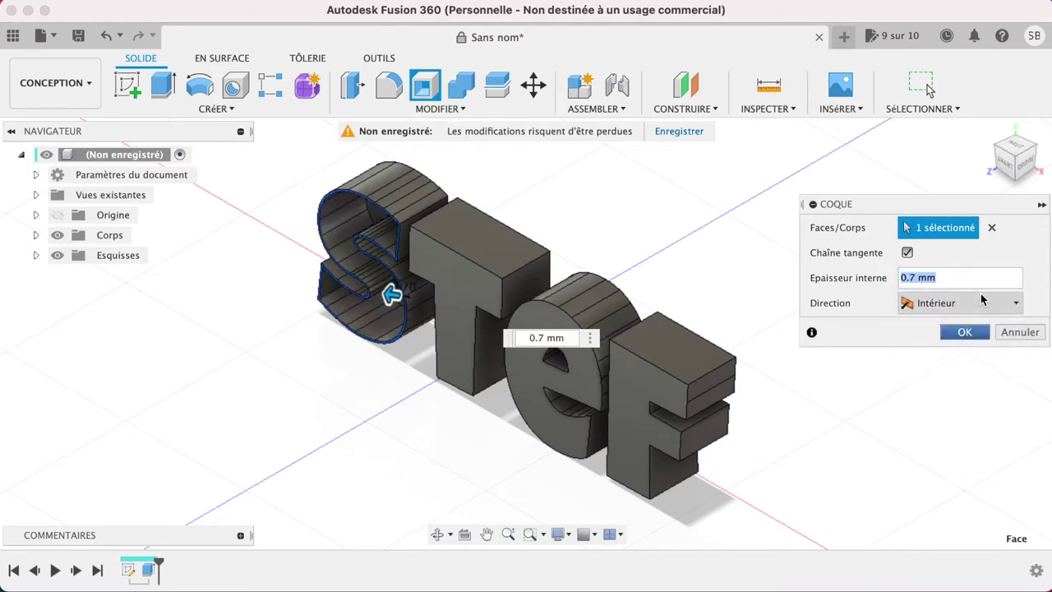
{"action": "type", "text": "2.2"}
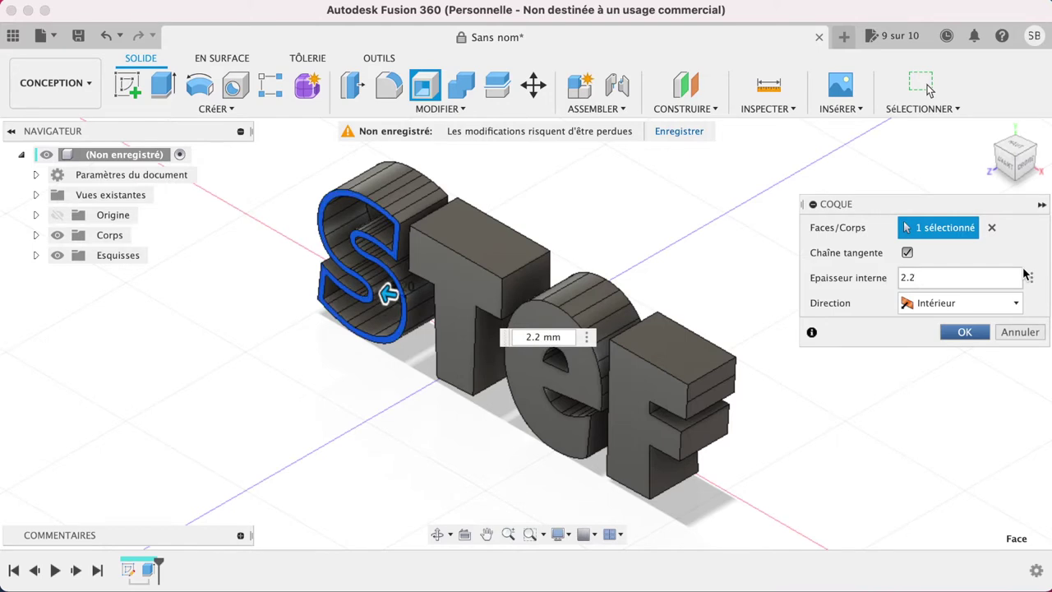
{"action": "type", "text": "0"}
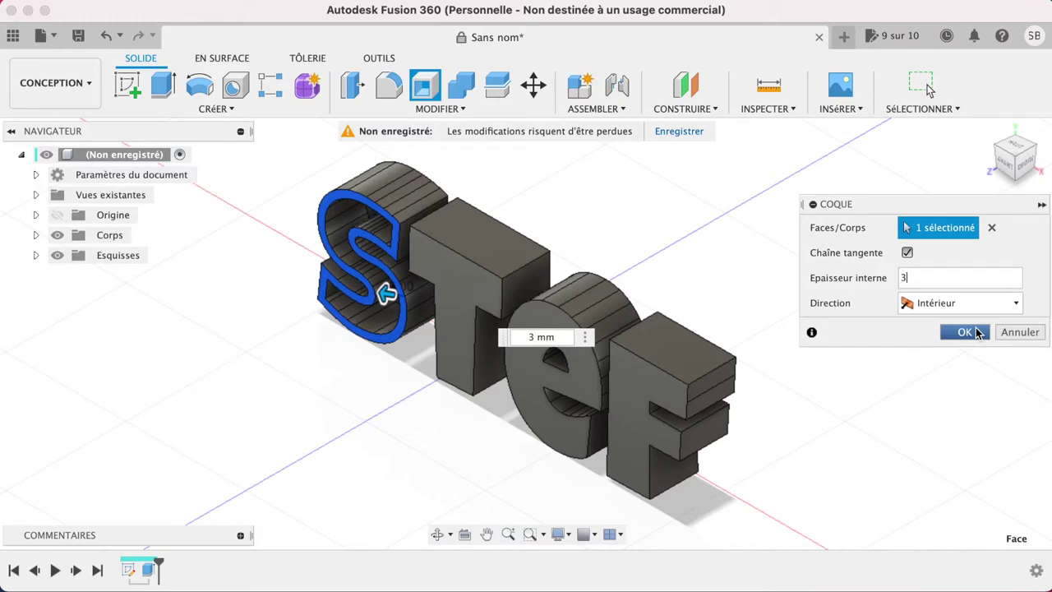
{"action": "left_click", "coordinate": [967, 332]}
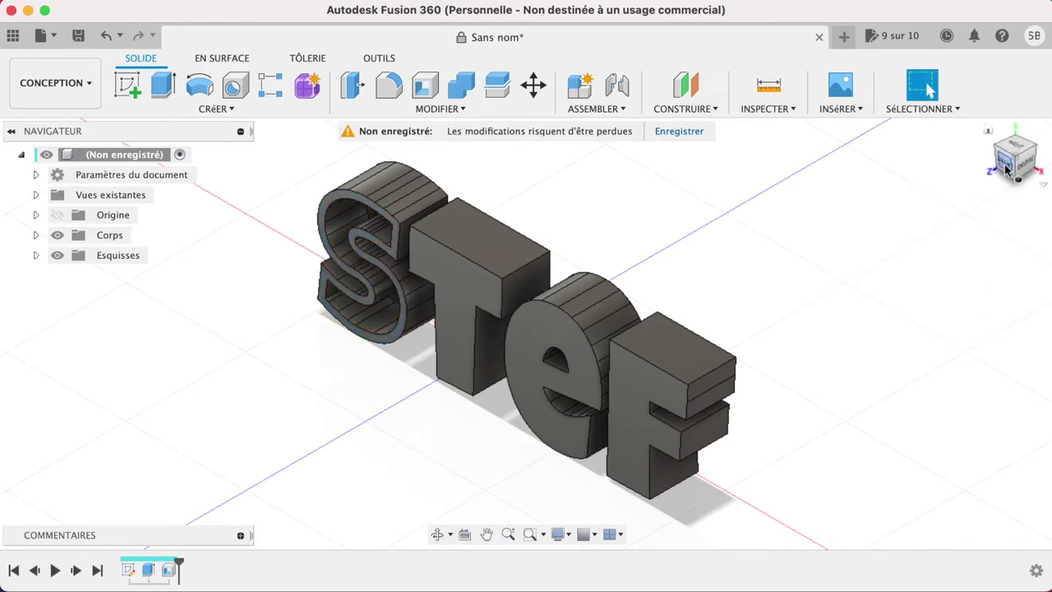
- Hide the T, e and F bodies so only the S is visible
{"action": "left_click", "coordinate": [36, 235]}
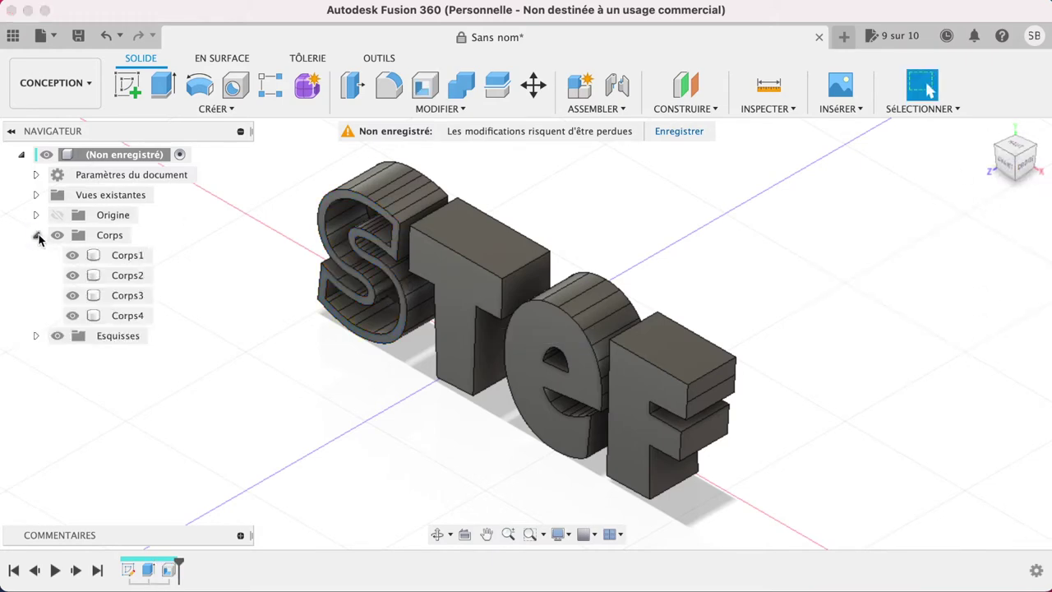
{"action": "left_click", "coordinate": [72, 315]}
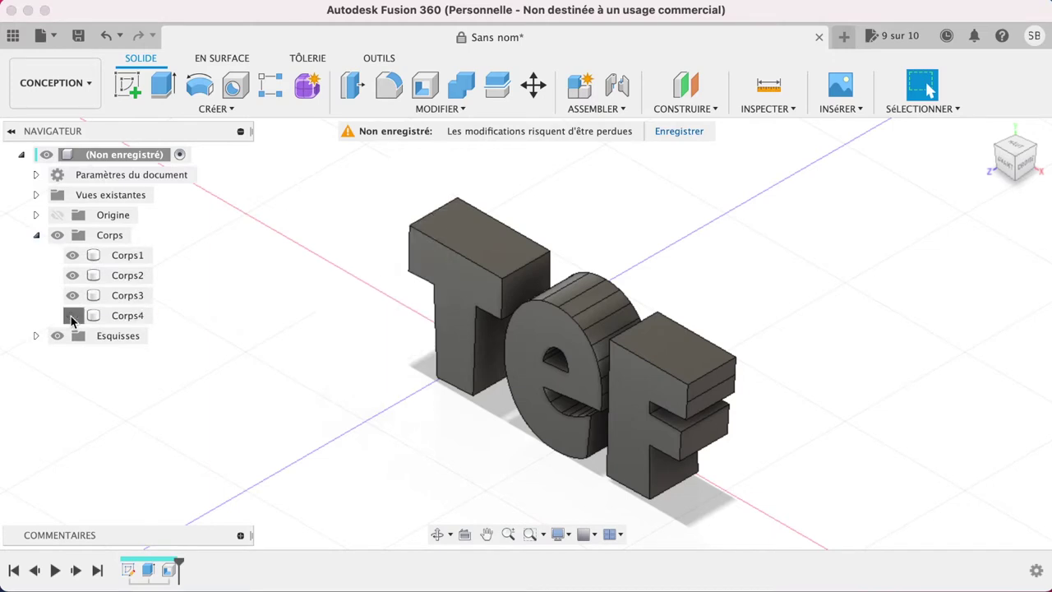
{"action": "left_click", "coordinate": [72, 315]}
{"action": "left_click", "coordinate": [73, 255]}
{"action": "left_click", "coordinate": [73, 275]}
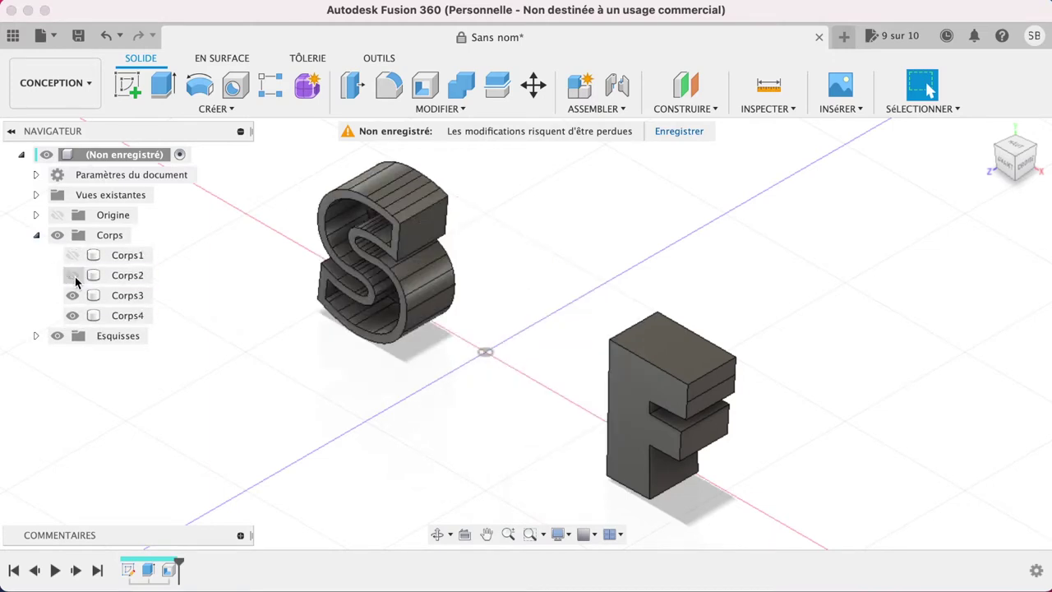
{"action": "left_click", "coordinate": [73, 295]}
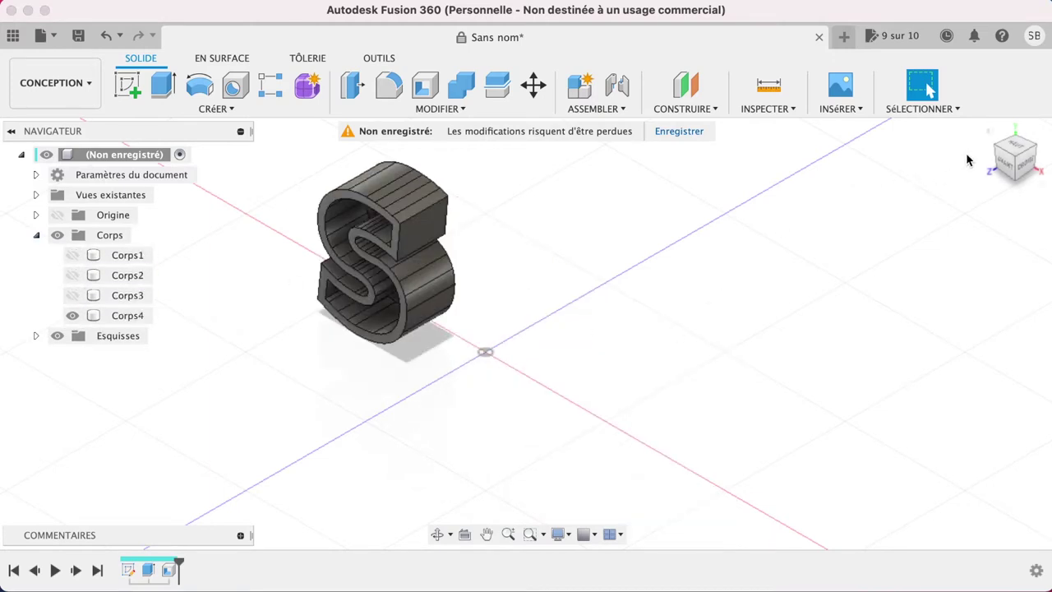
- Select the hollow S's inner floor face and start an extrusion from it
{"action": "left_click", "coordinate": [988, 130]}
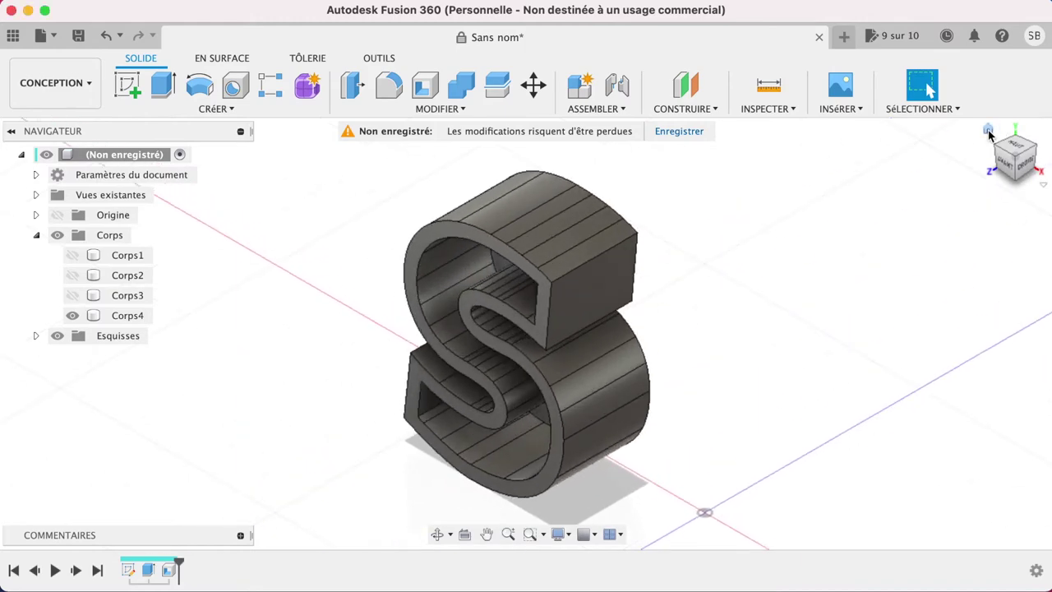
{"action": "left_click_drag", "start_coordinate": [1011, 171], "coordinate": [1025, 155]}
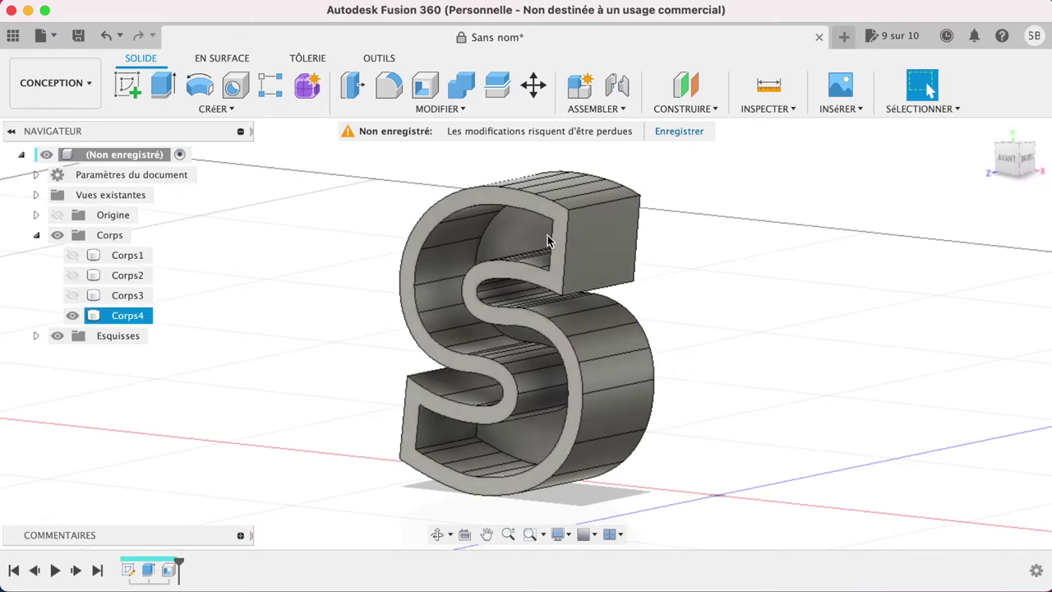
{"action": "left_click", "coordinate": [519, 239]}
{"action": "key", "text": "e"}
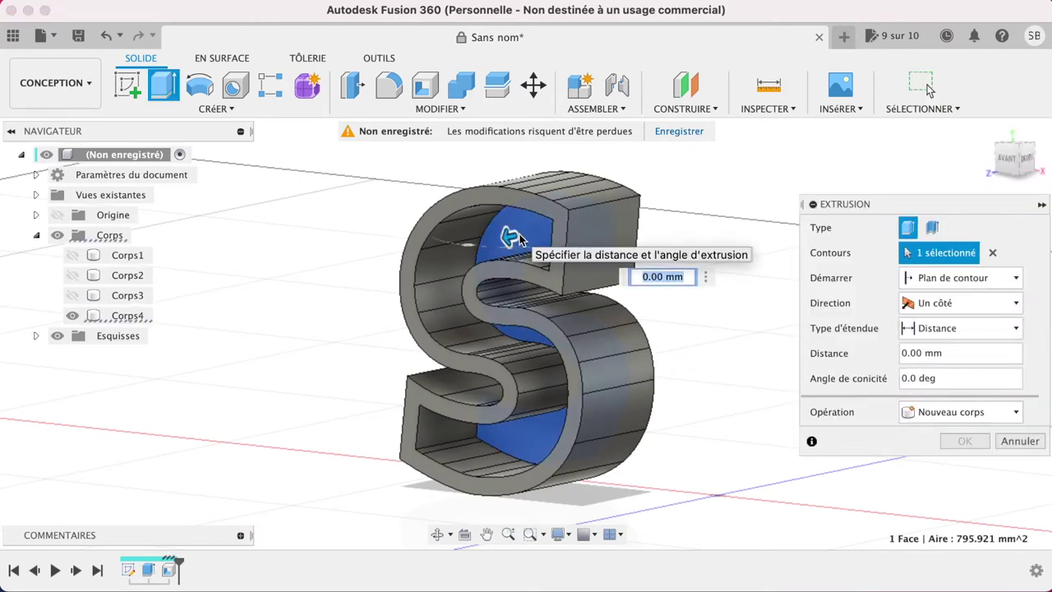
- Extrude the S's inner floor -5 mm as a new body, Corps5
{"action": "left_click", "coordinate": [1029, 164]}
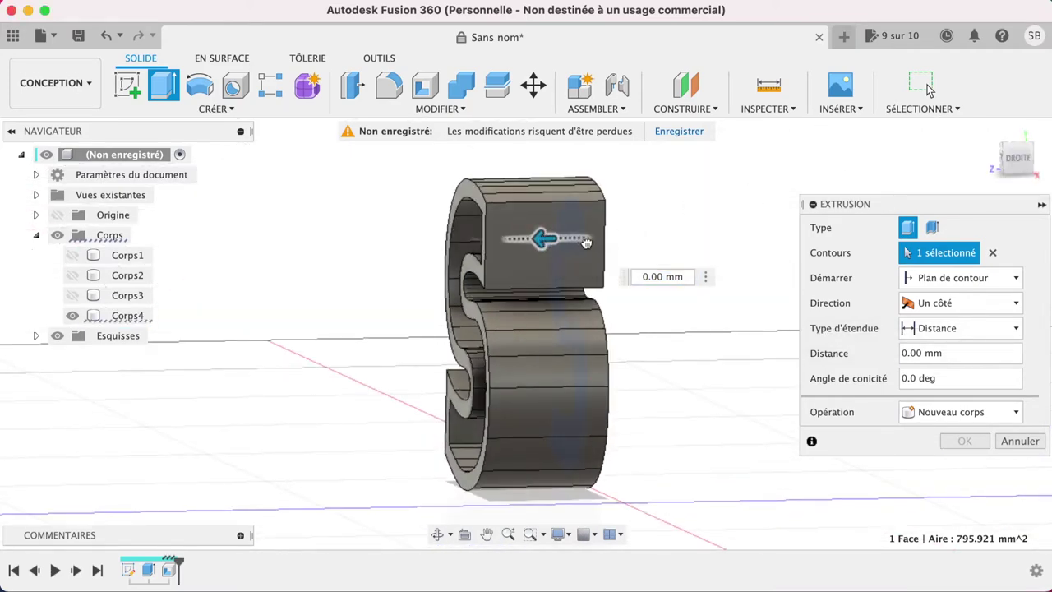
{"action": "left_click_drag", "start_coordinate": [585, 242], "coordinate": [589, 245]}
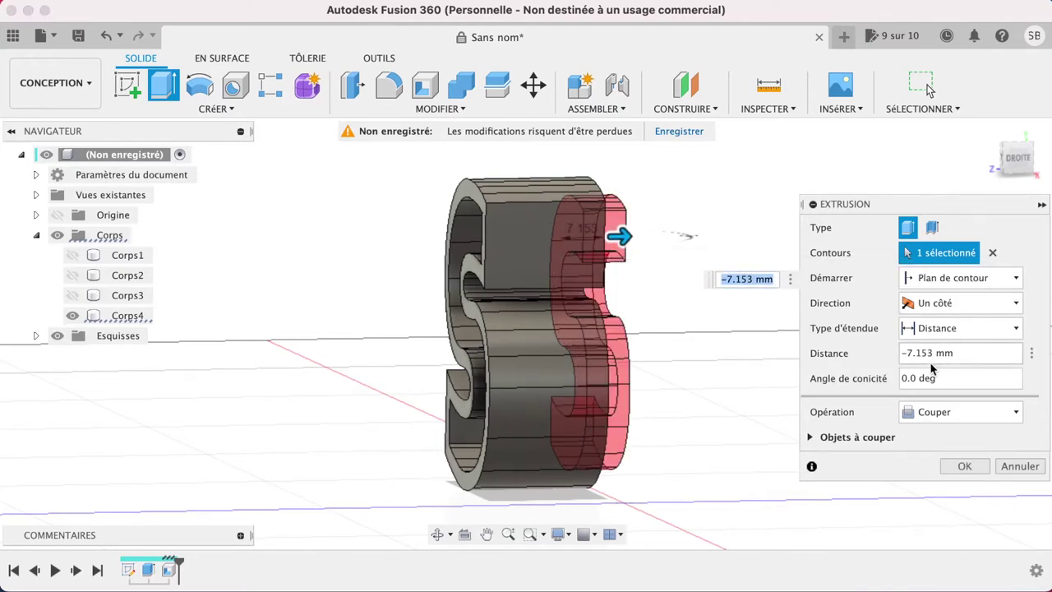
{"action": "left_click", "coordinate": [971, 355]}
{"action": "left_click_drag", "start_coordinate": [971, 355], "coordinate": [904, 353]}
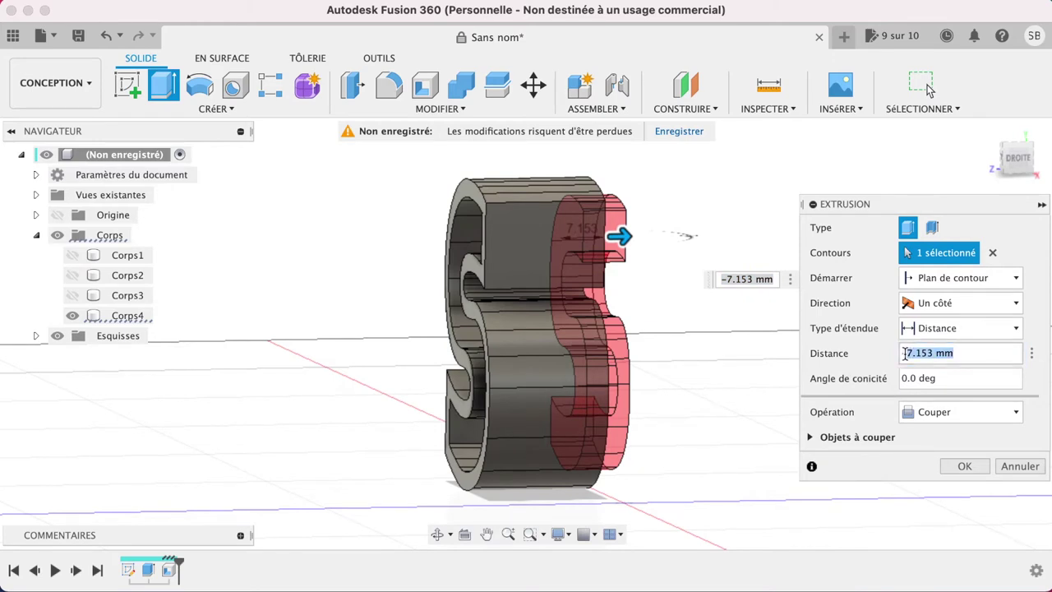
{"action": "key", "text": "BackSpace"}
{"action": "type", "text": "5"}
{"action": "key", "text": "Tab"}
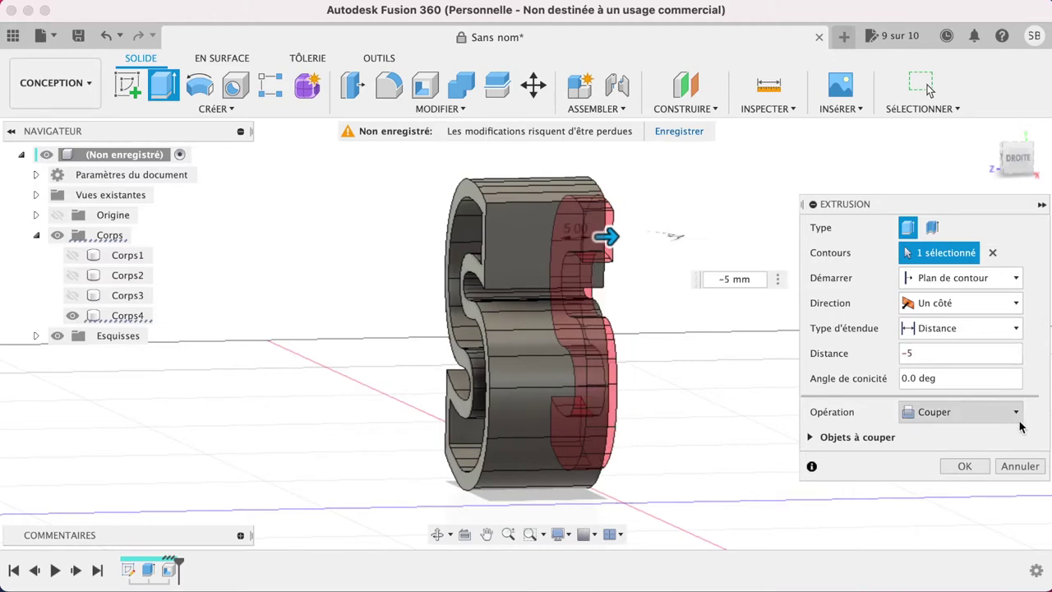
{"action": "left_click", "coordinate": [1013, 419]}
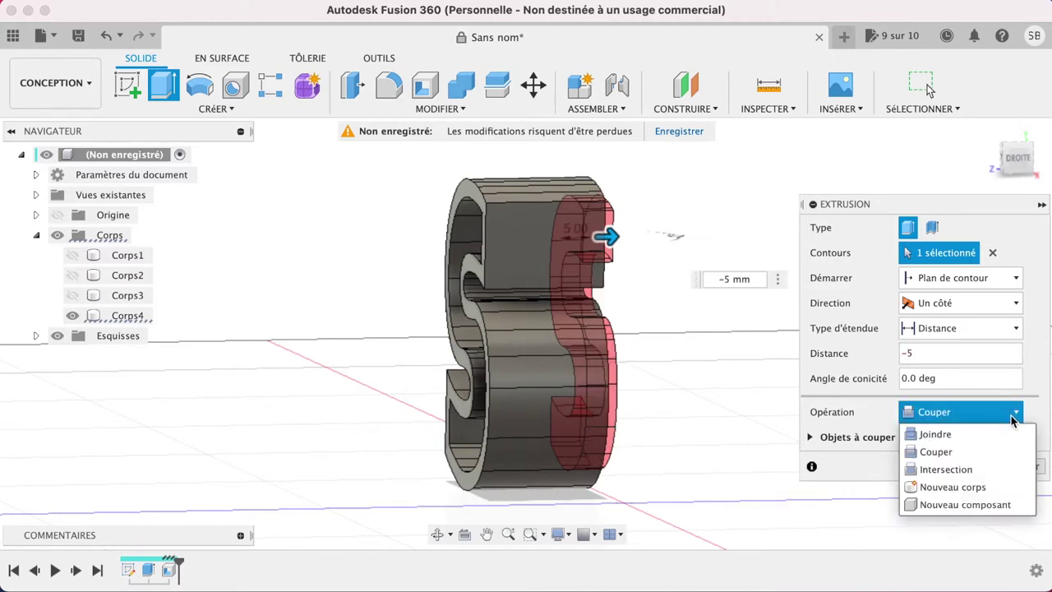
{"action": "left_click", "coordinate": [979, 487]}
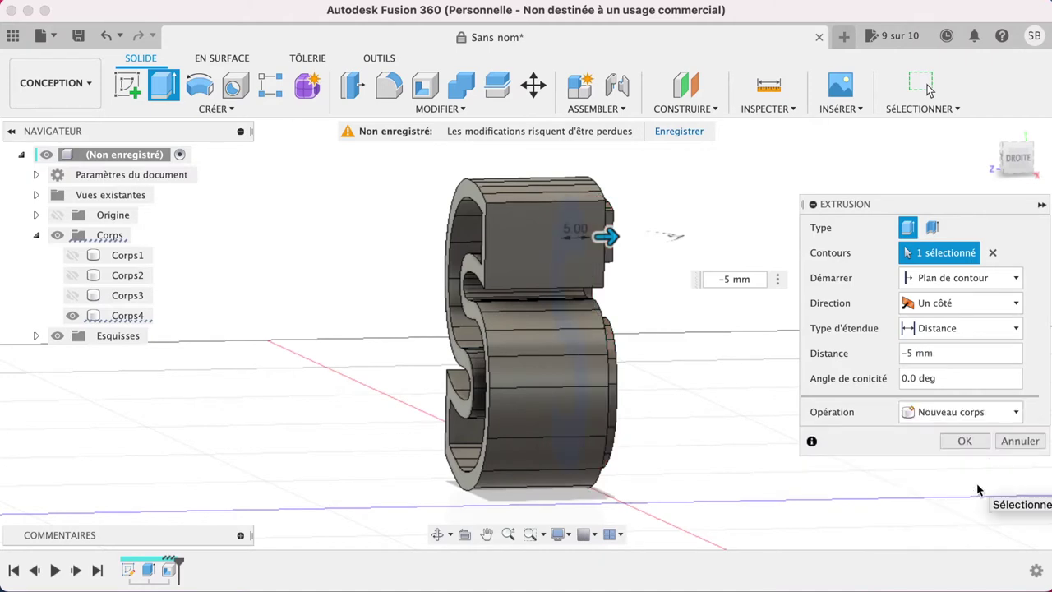
{"action": "left_click", "coordinate": [967, 441]}
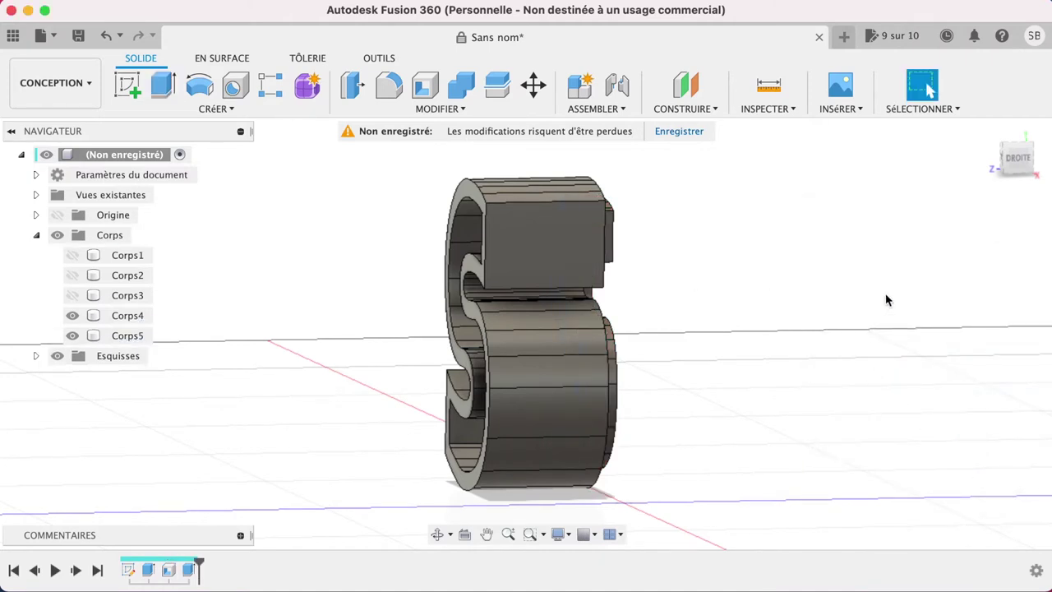
- Move the Corps5 plate 14 mm along Z inside the S
{"action": "left_click", "coordinate": [989, 131]}
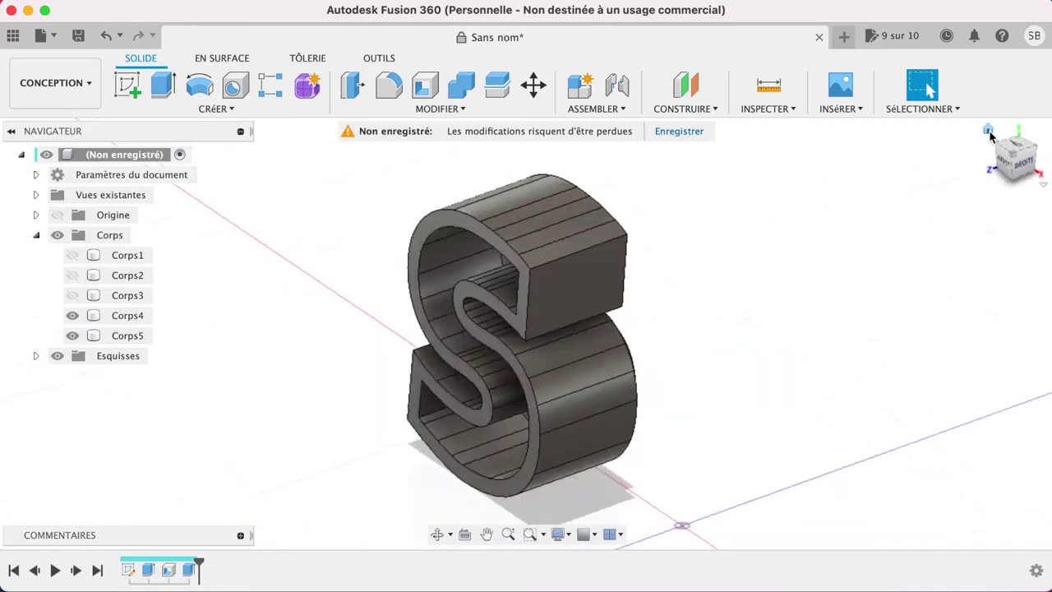
{"action": "left_click", "coordinate": [1026, 163]}
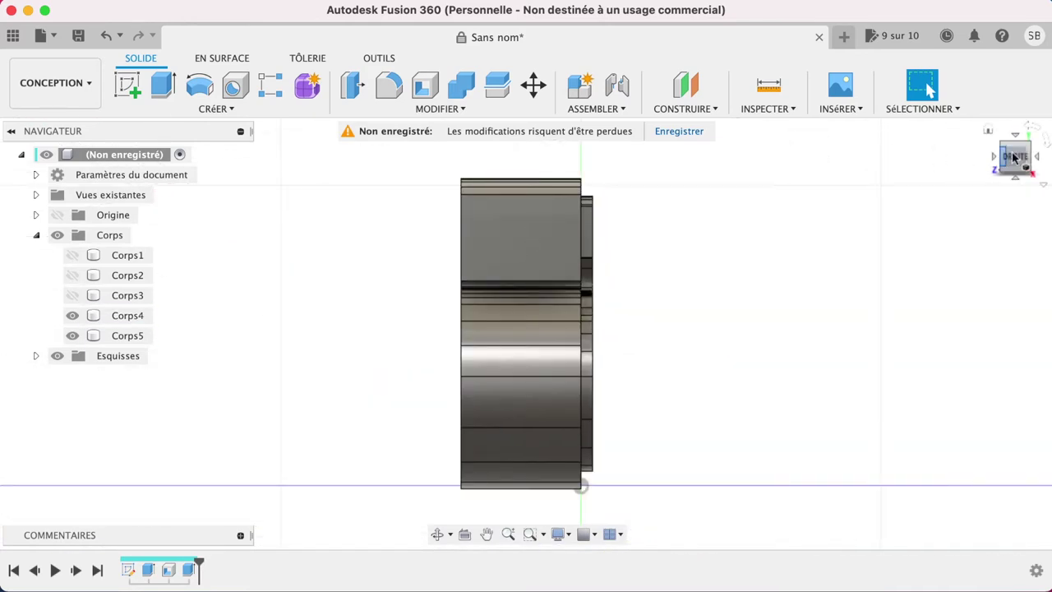
{"action": "left_click", "coordinate": [135, 339]}
{"action": "key", "text": "m"}
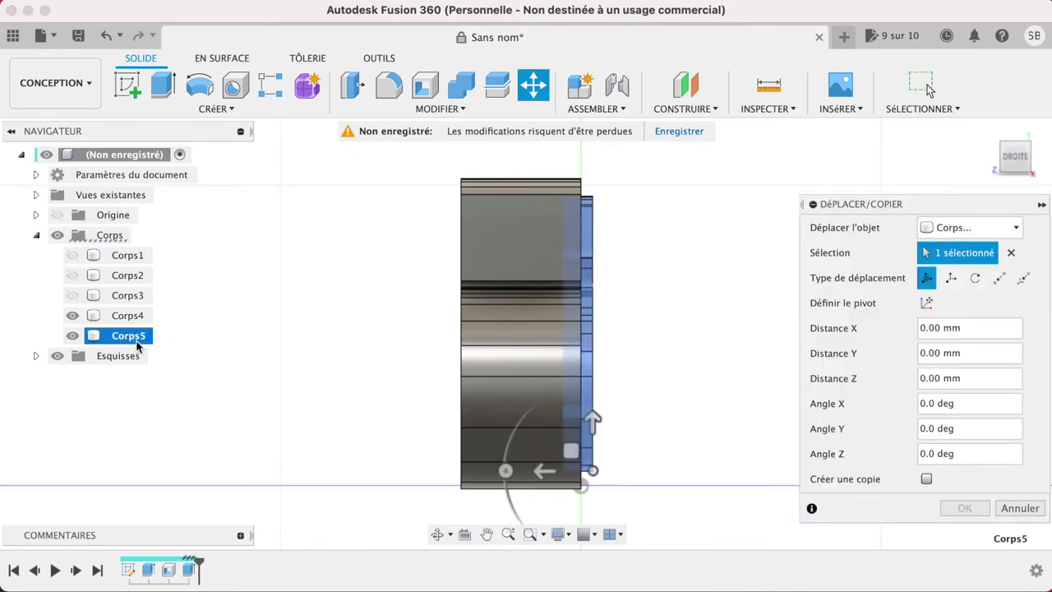
{"action": "left_click_drag", "start_coordinate": [543, 470], "coordinate": [459, 475]}
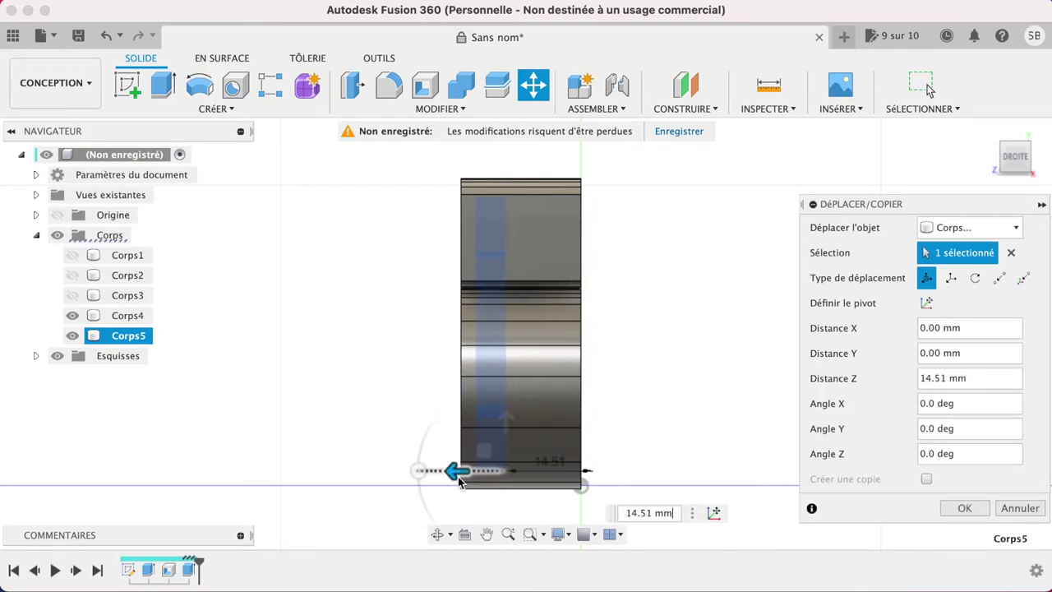
{"action": "left_click", "coordinate": [986, 378]}
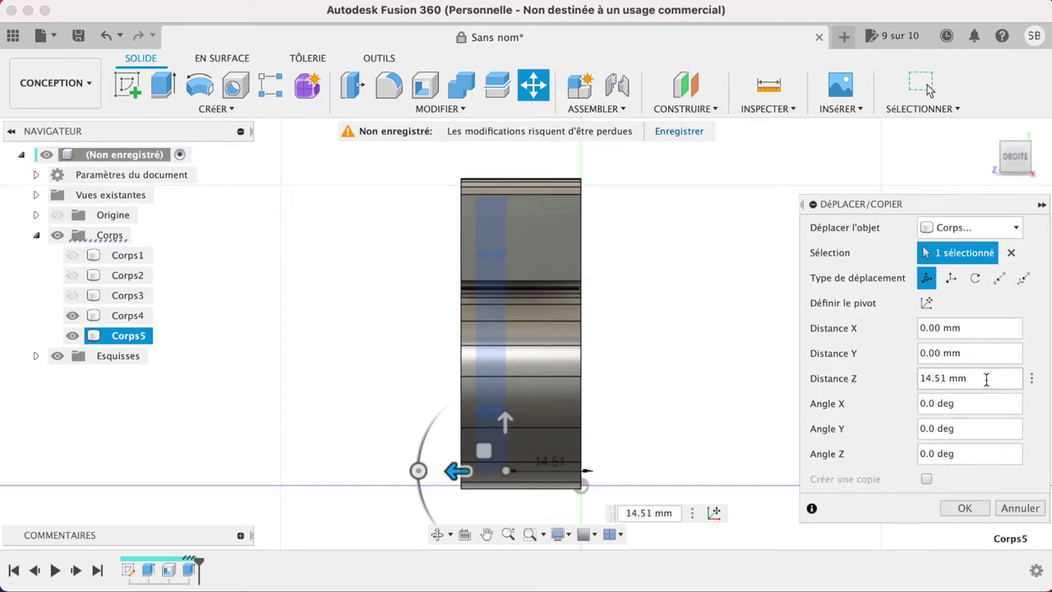
{"action": "key", "text": "BackSpace"}
{"action": "key", "text": "BackSpace"}
{"action": "key", "text": "BackSpace"}
{"action": "key", "text": "BackSpace"}
{"action": "key", "text": "BackSpace"}
{"action": "key", "text": "BackSpace"}
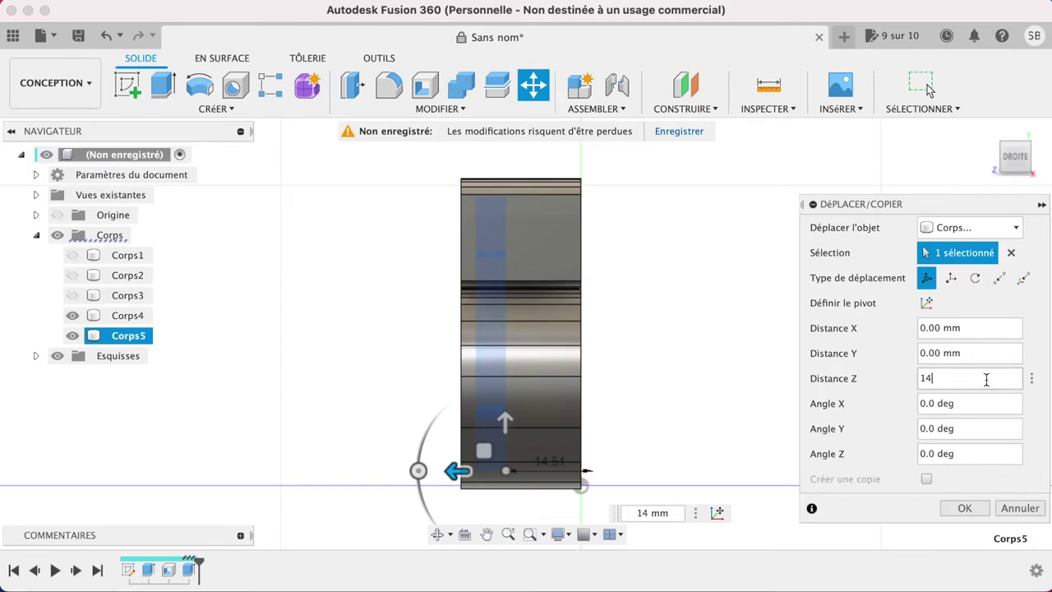
{"action": "left_click", "coordinate": [970, 509]}
- Return to the home view and bring up the Combine tool set to Join
{"action": "left_click", "coordinate": [987, 130]}
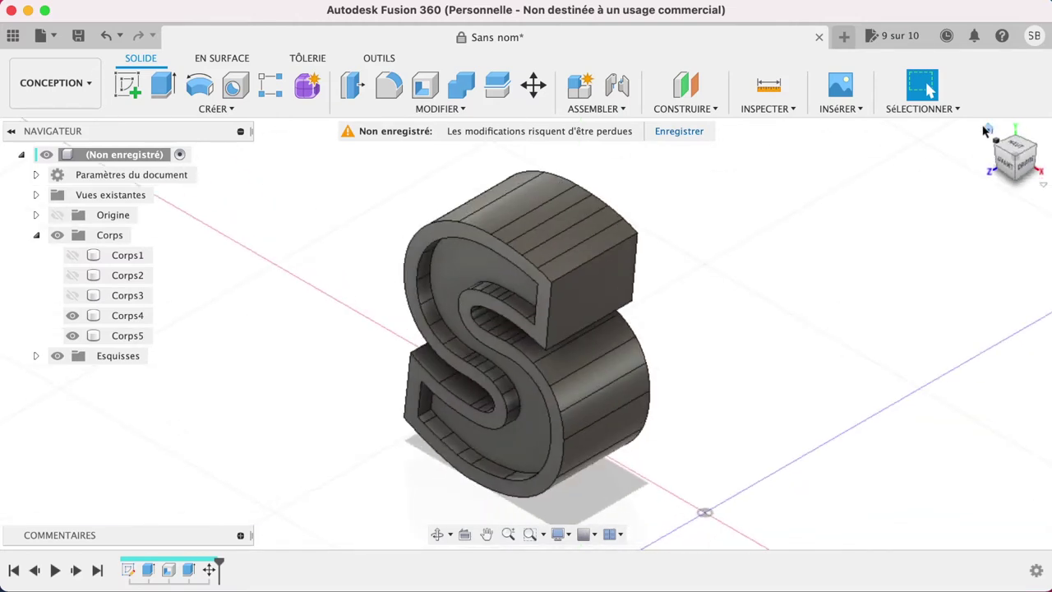
{"action": "left_click", "coordinate": [462, 85]}
{"action": "left_click", "coordinate": [481, 274]}
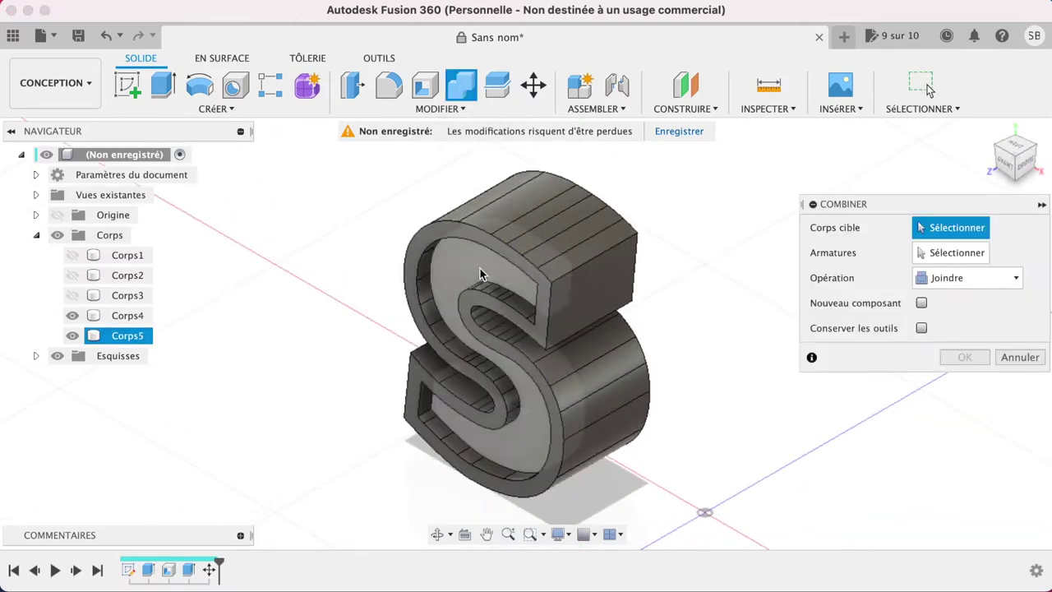
- Join Corps5 into the S shell Corps4 as the target body
{"action": "left_click", "coordinate": [545, 231]}
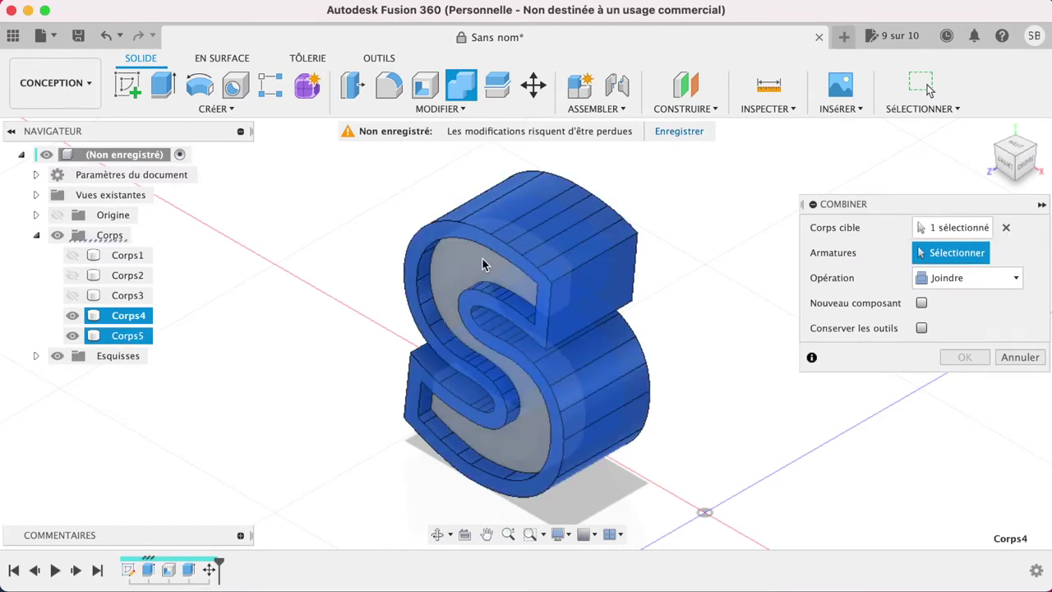
{"action": "left_click", "coordinate": [483, 263]}
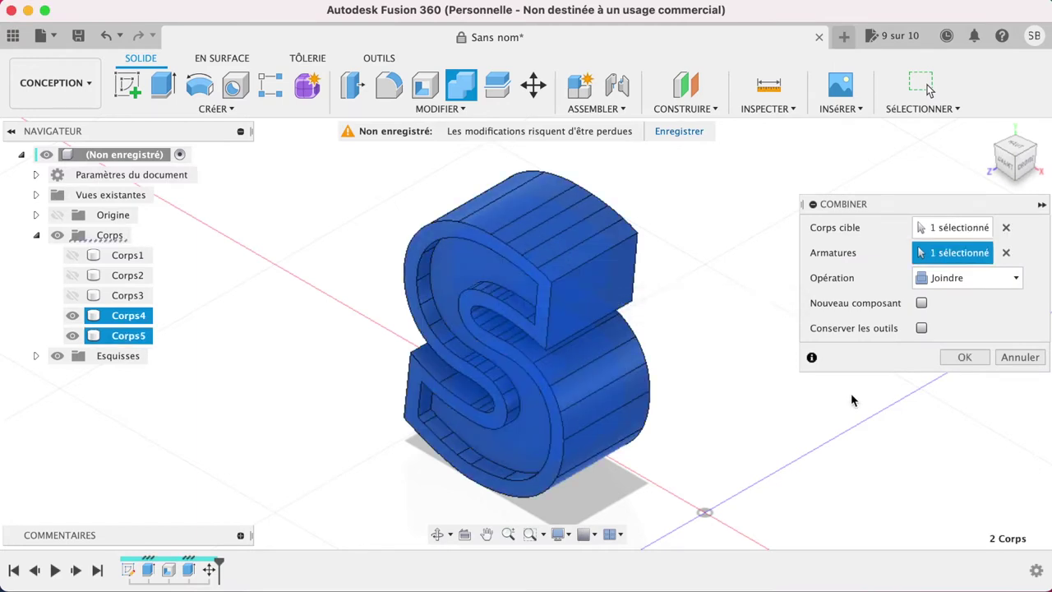
{"action": "left_click", "coordinate": [966, 358]}
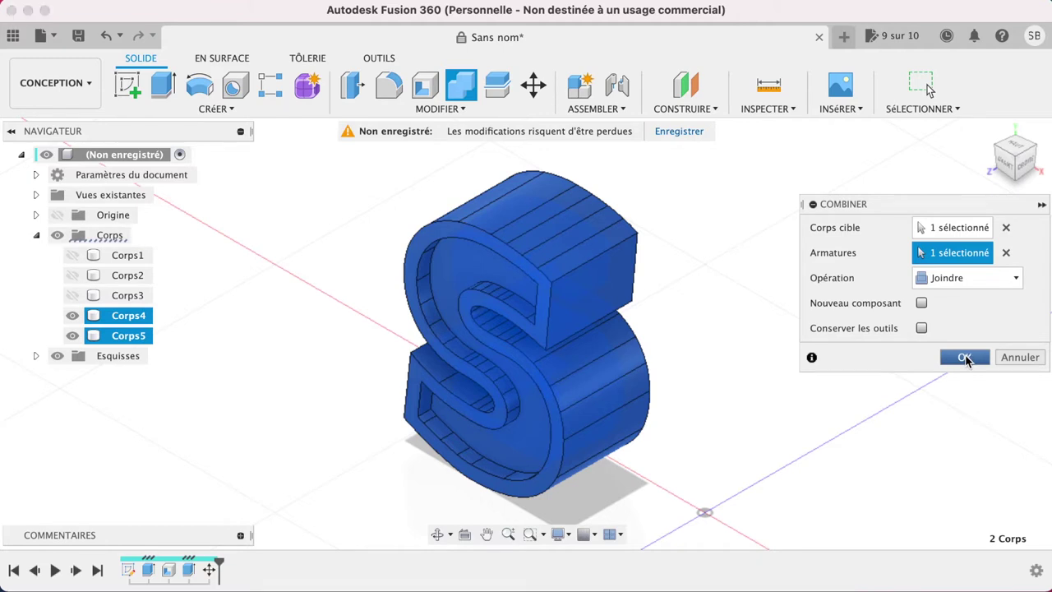
{"action": "left_click", "coordinate": [966, 358]}
- Rename the merged body to 'S' and hide it
{"action": "double_click", "coordinate": [127, 316]}
{"action": "type", "text": "S"}
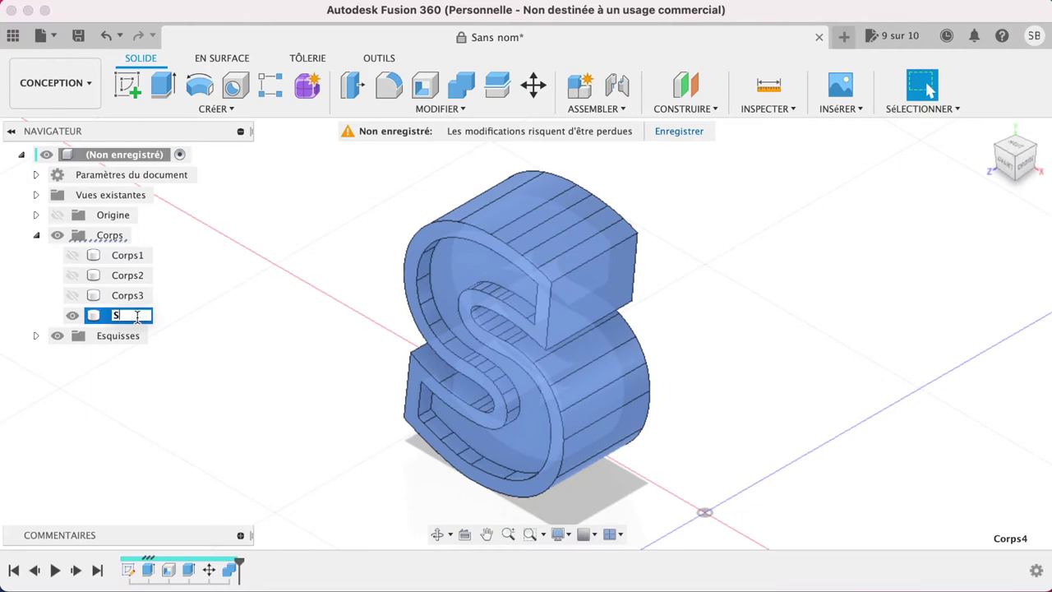
{"action": "key", "text": "Return"}
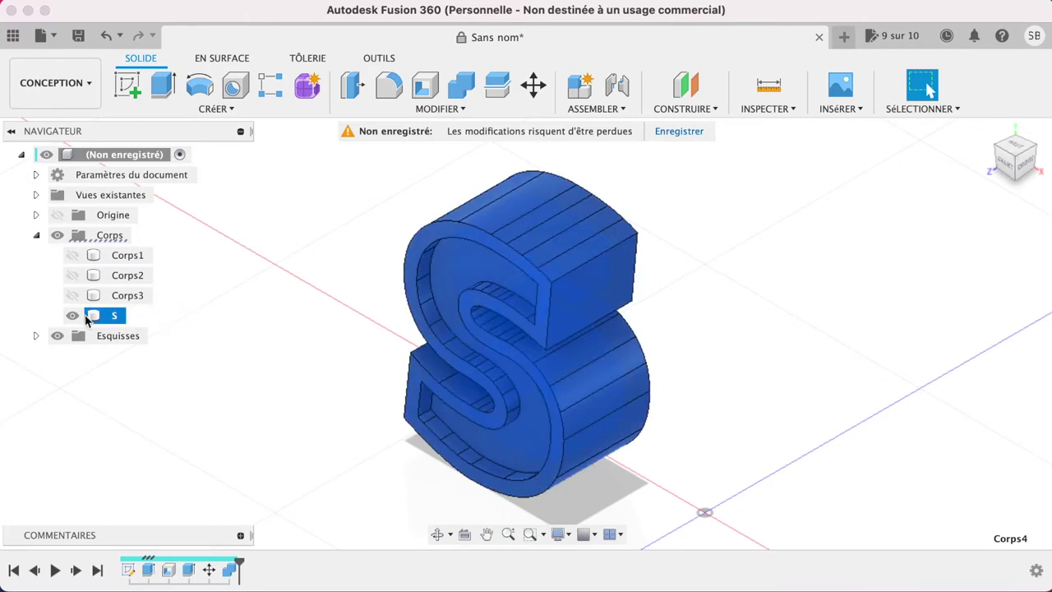
{"action": "left_click", "coordinate": [72, 315]}
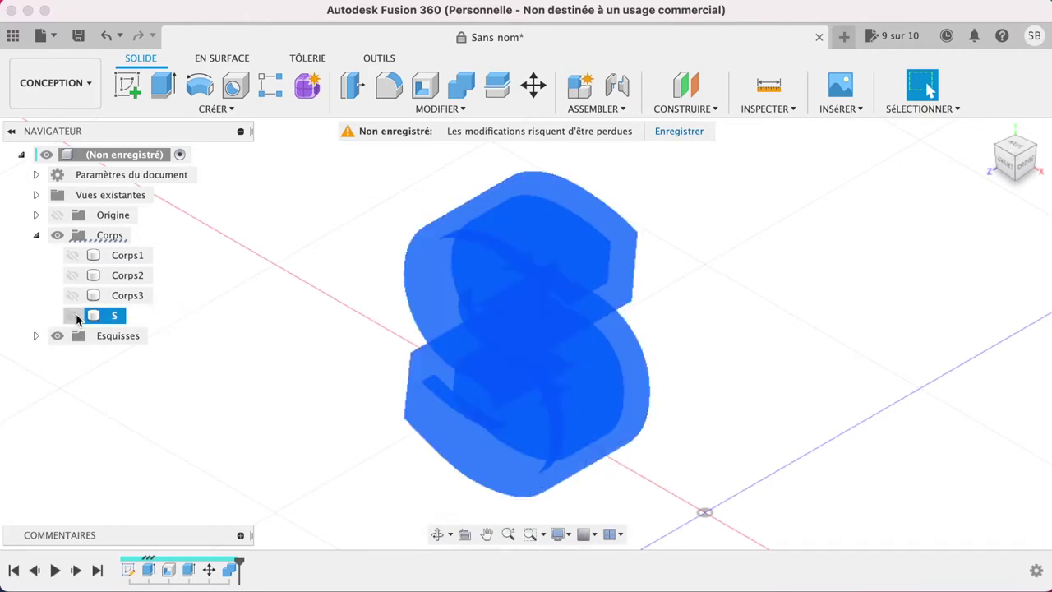
- Show the T body Corps1 in the home view
{"action": "left_click", "coordinate": [72, 256]}
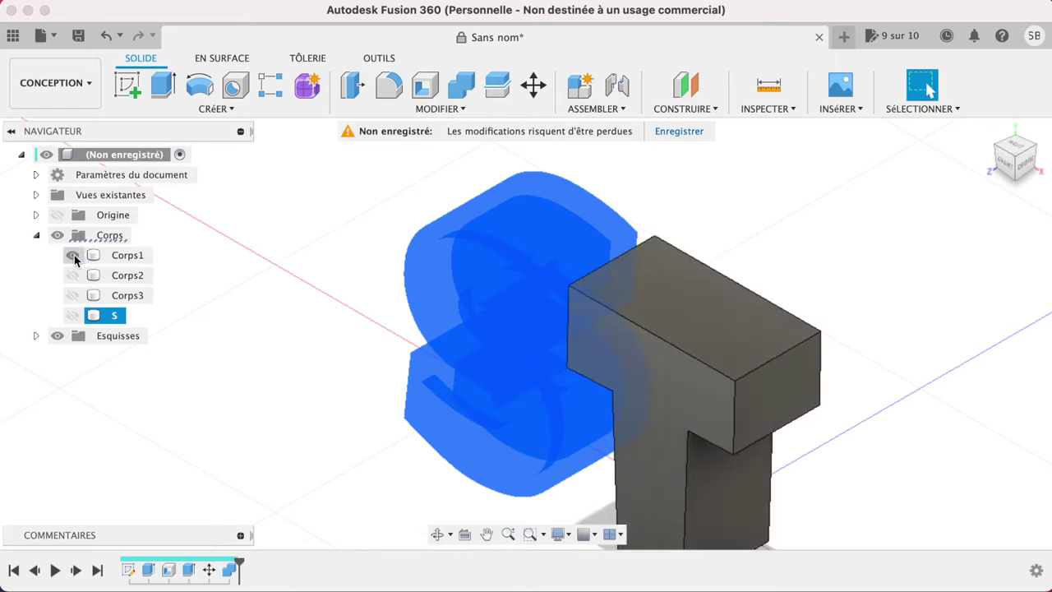
{"action": "left_click", "coordinate": [990, 131]}
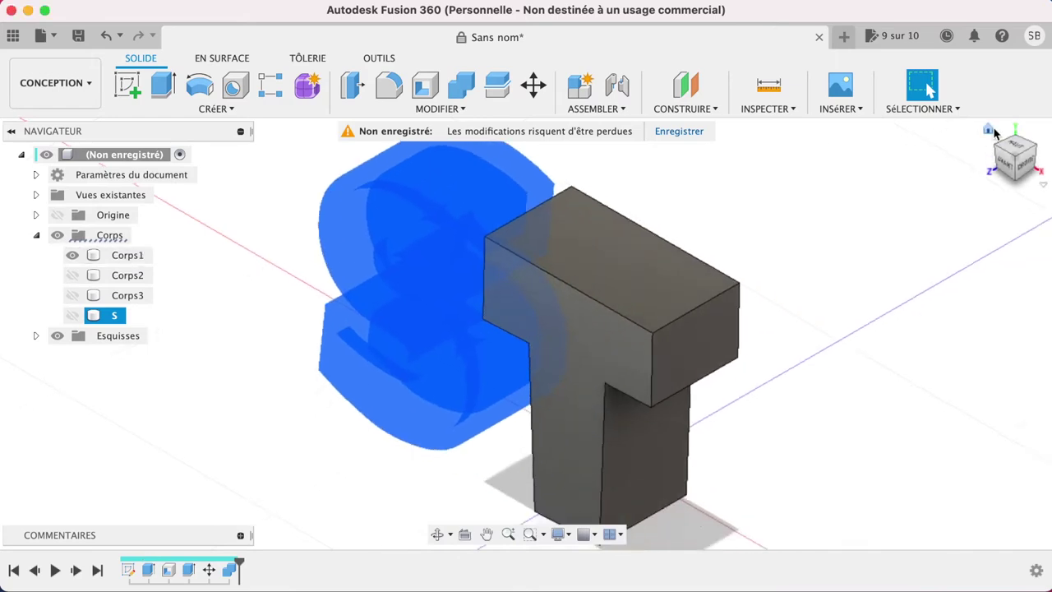
{"action": "left_click", "coordinate": [798, 267]}
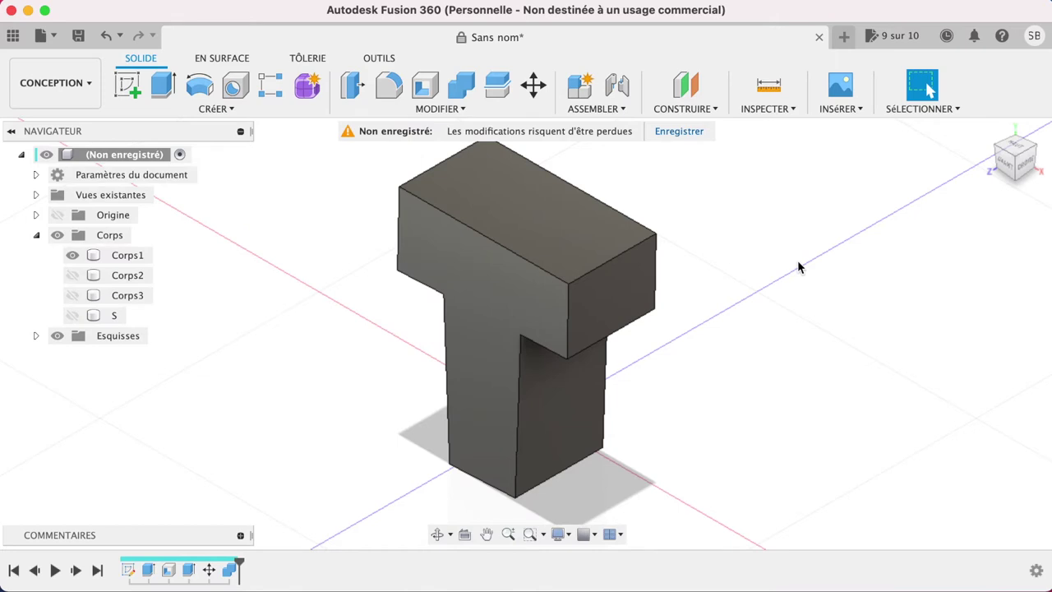
- Shell the T inward from its front face with 3 mm walls
{"action": "left_click", "coordinate": [498, 282]}
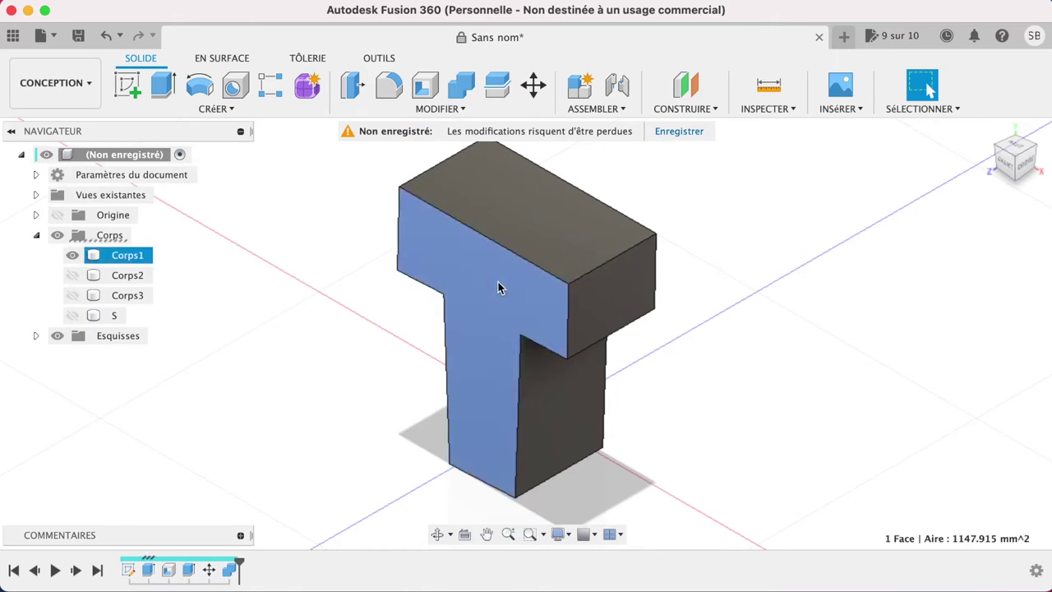
{"action": "left_click", "coordinate": [425, 86]}
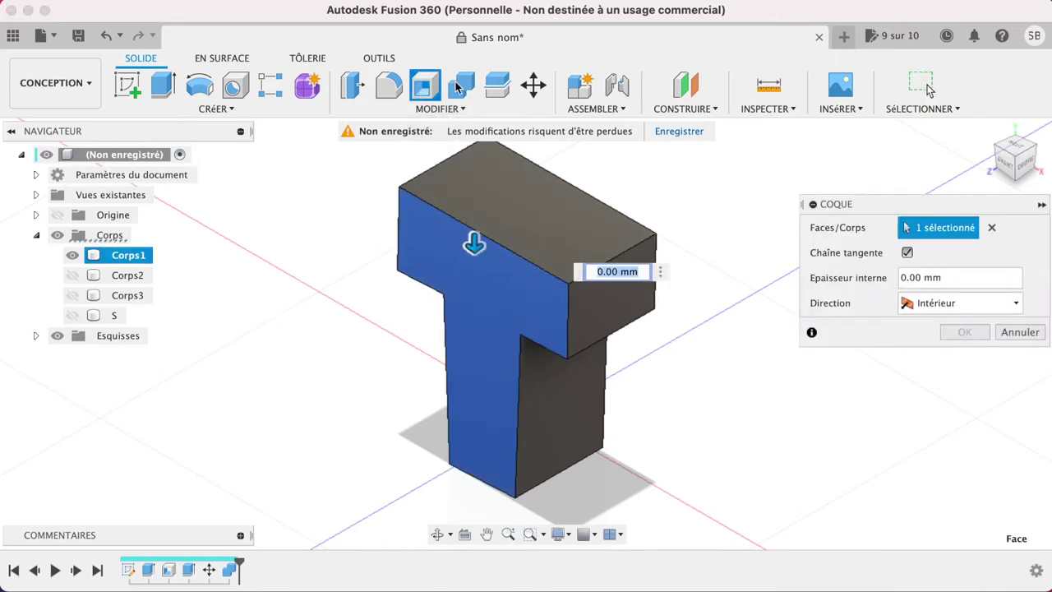
{"action": "left_click", "coordinate": [1029, 279]}
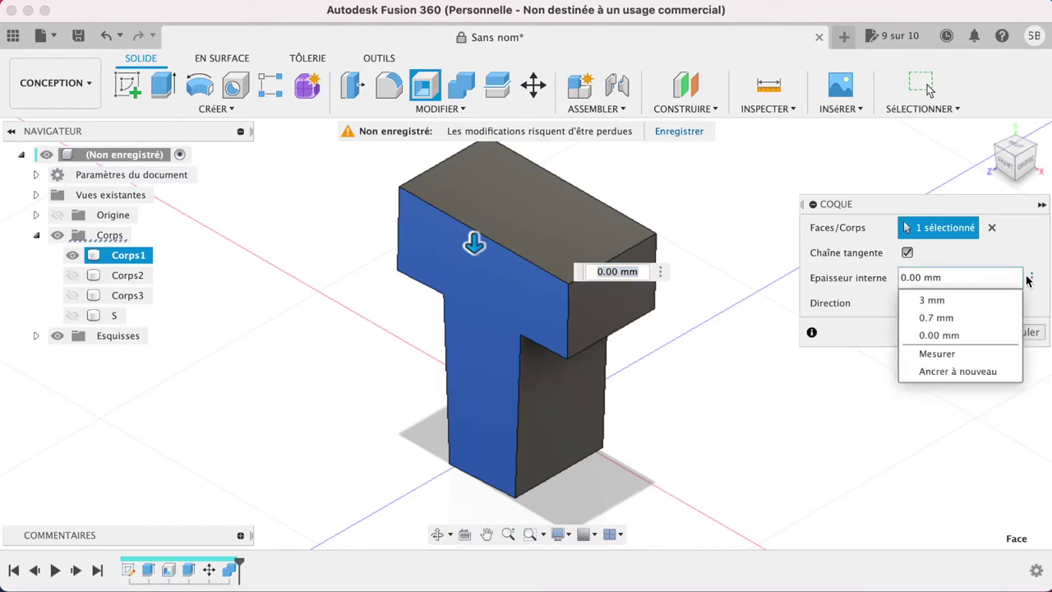
{"action": "left_click", "coordinate": [992, 302]}
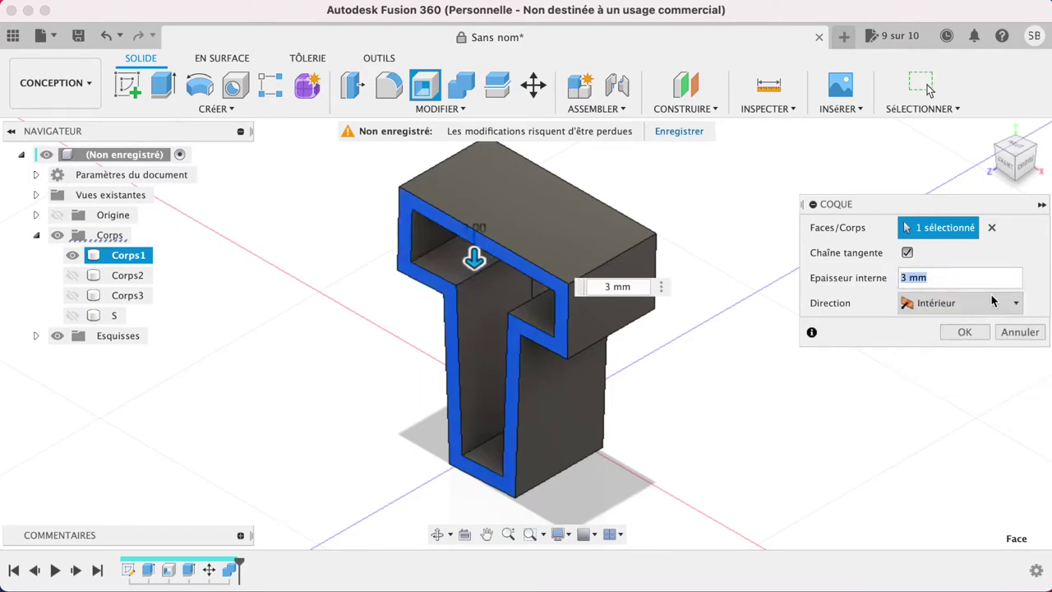
{"action": "left_click", "coordinate": [966, 332]}
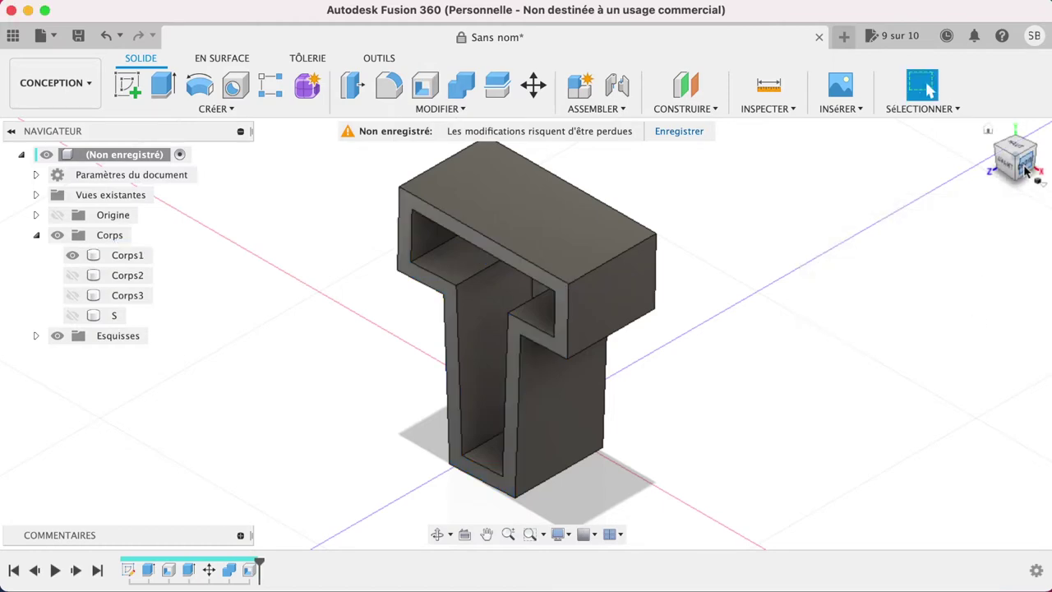
{"action": "middle_click_drag", "start_coordinate": [525, 322], "coordinate": [575, 329], "text": "shift"}
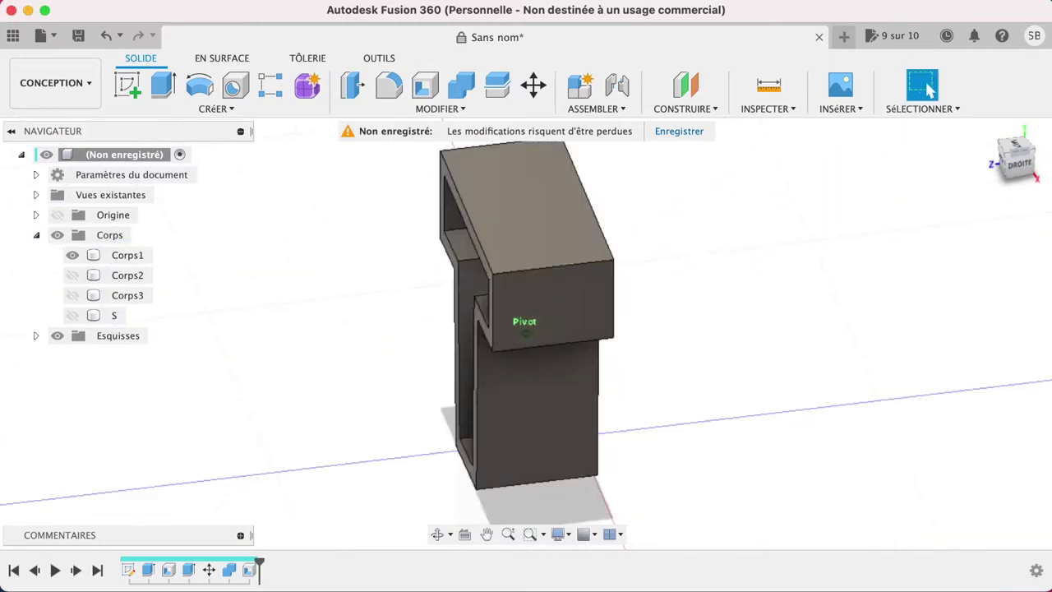
- Extrude the hollow T's inner face -5 mm as a new body, Corps6
{"action": "middle_click_drag", "start_coordinate": [576, 329], "coordinate": [592, 247], "text": "shift"}
{"action": "left_click", "coordinate": [592, 244]}
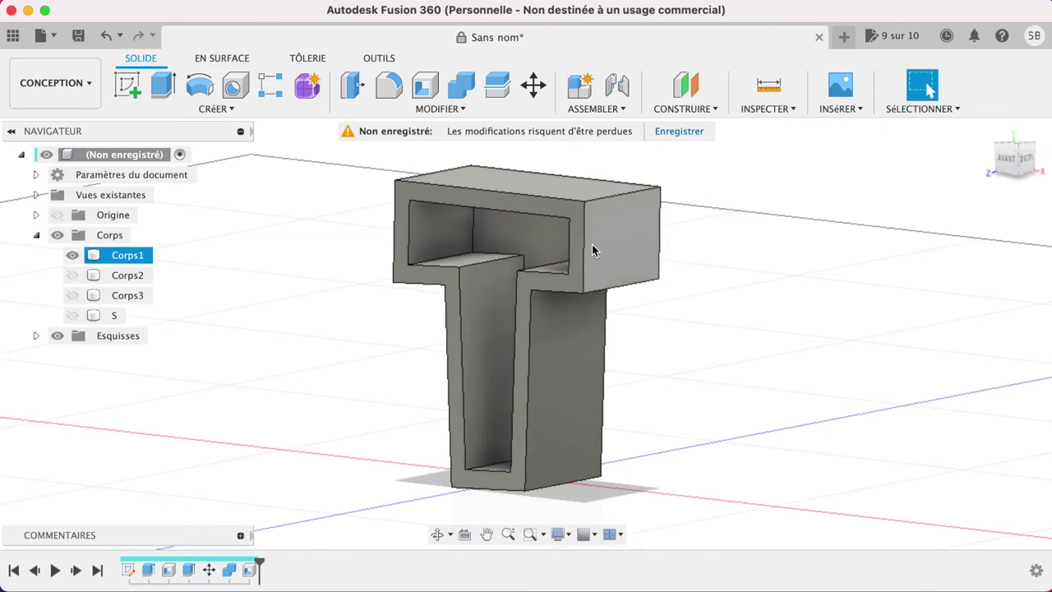
{"action": "left_click", "coordinate": [547, 244]}
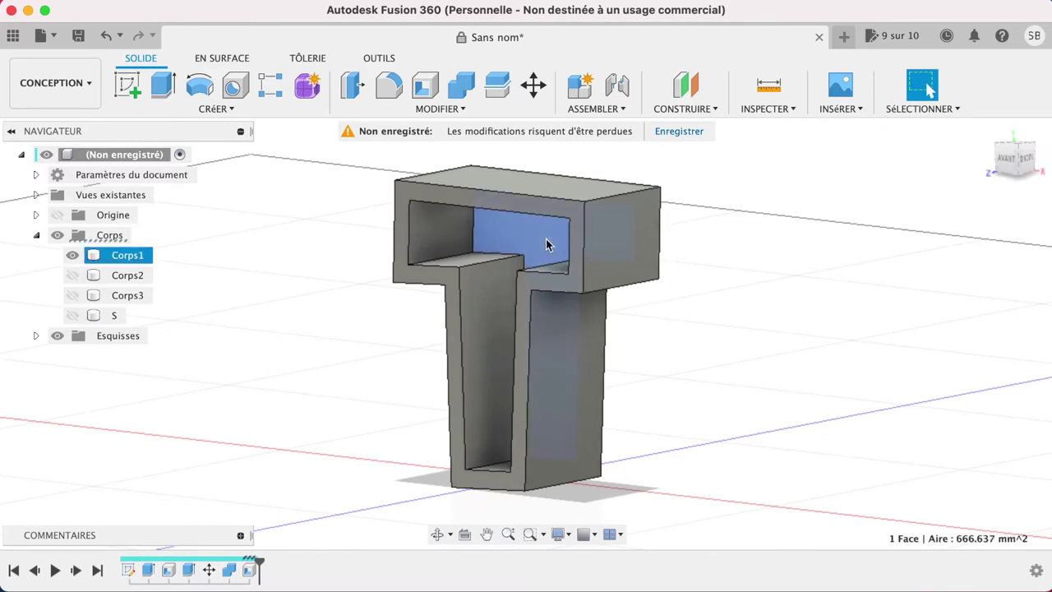
{"action": "key", "text": "e"}
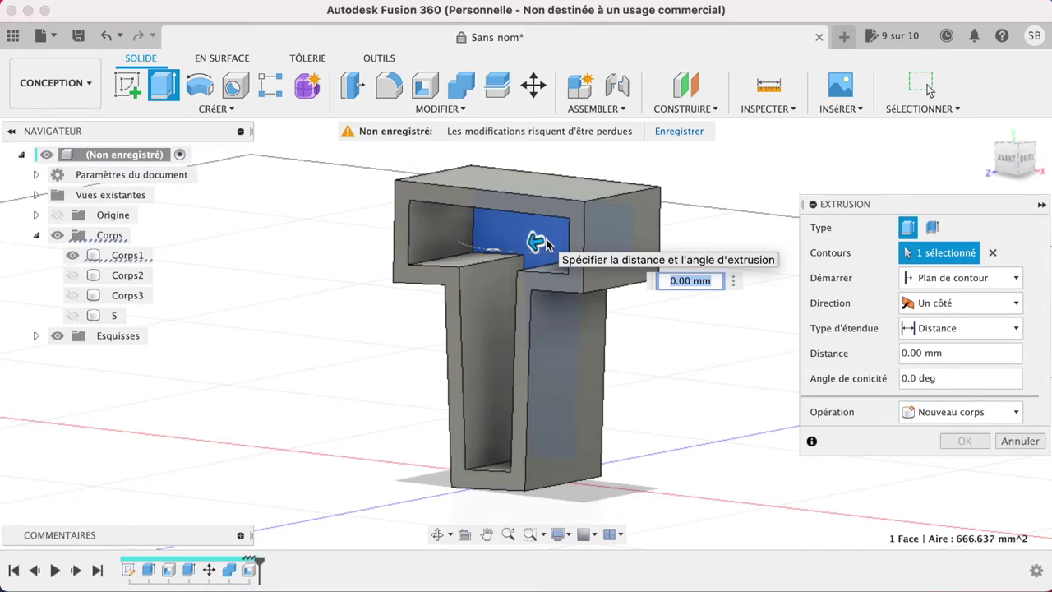
{"action": "left_click", "coordinate": [733, 282]}
{"action": "left_click", "coordinate": [711, 302]}
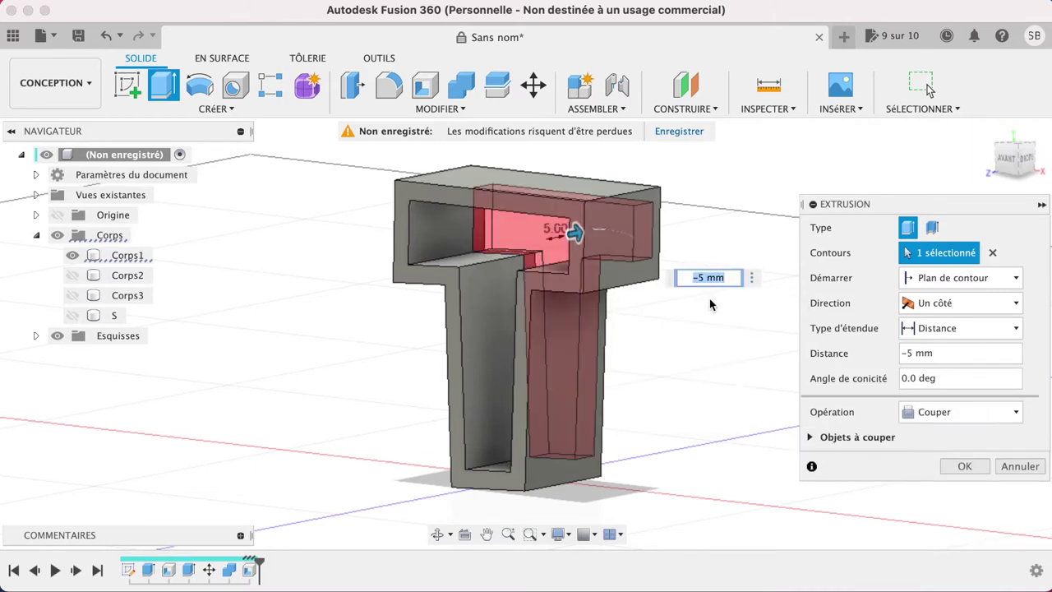
{"action": "left_click", "coordinate": [975, 412]}
{"action": "left_click", "coordinate": [942, 487]}
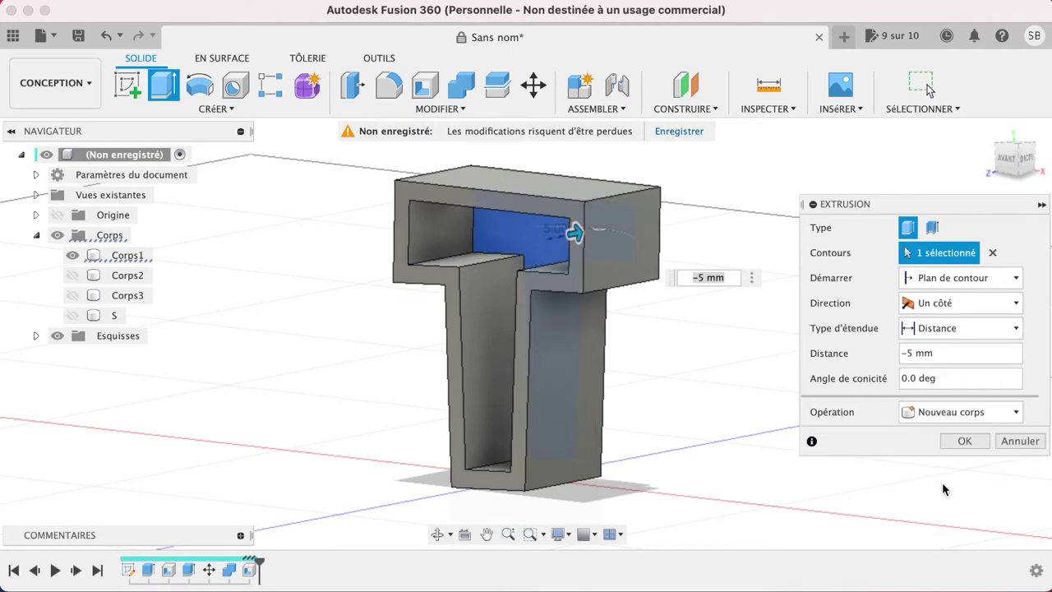
{"action": "left_click", "coordinate": [965, 441]}
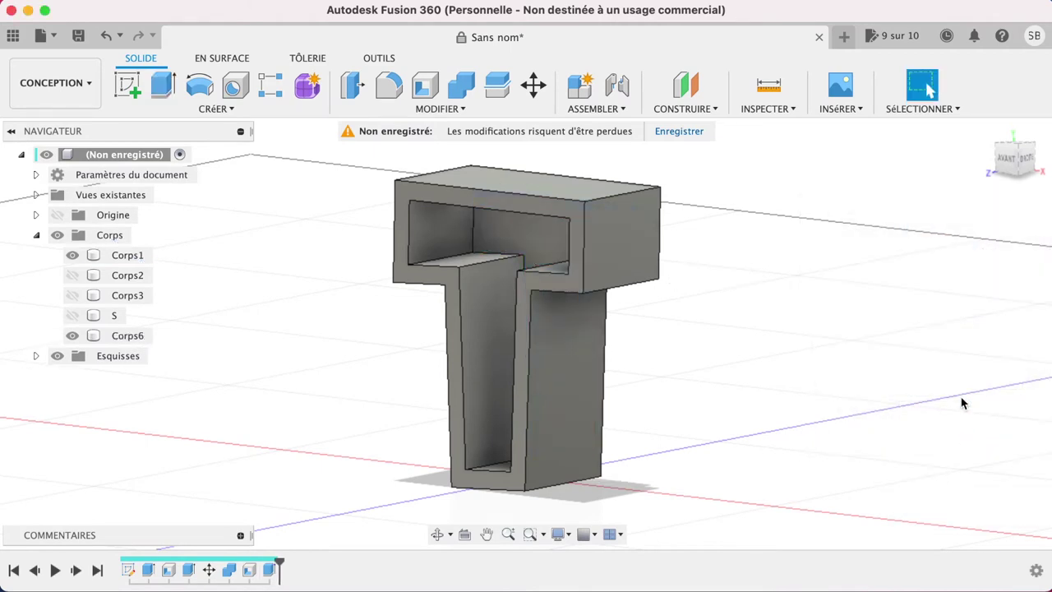
- Move the plate body Corps6 14 mm along Z into the T's opening
{"action": "left_click", "coordinate": [989, 132]}
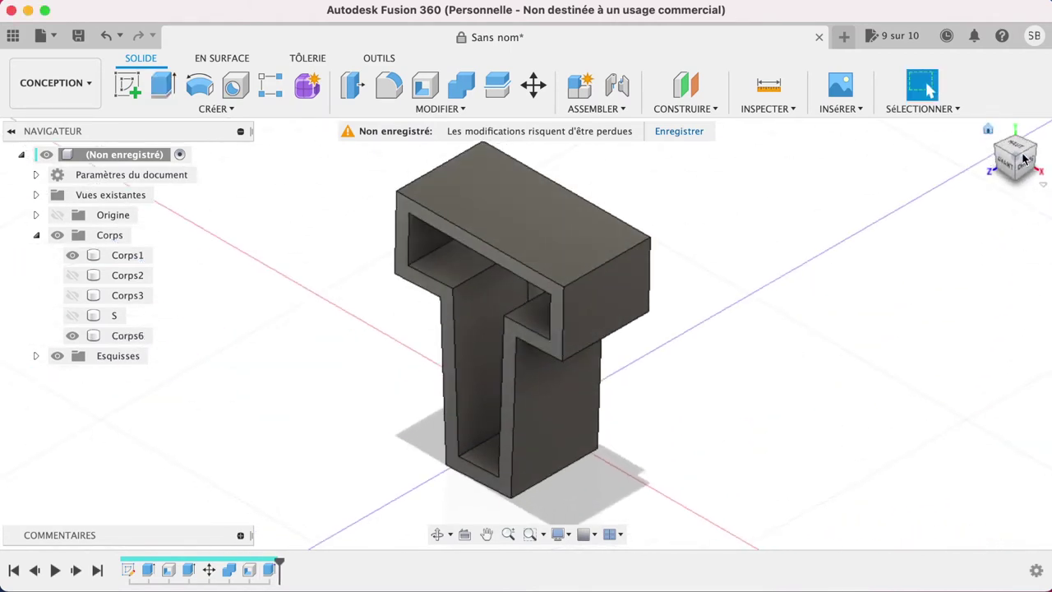
{"action": "left_click", "coordinate": [1027, 167]}
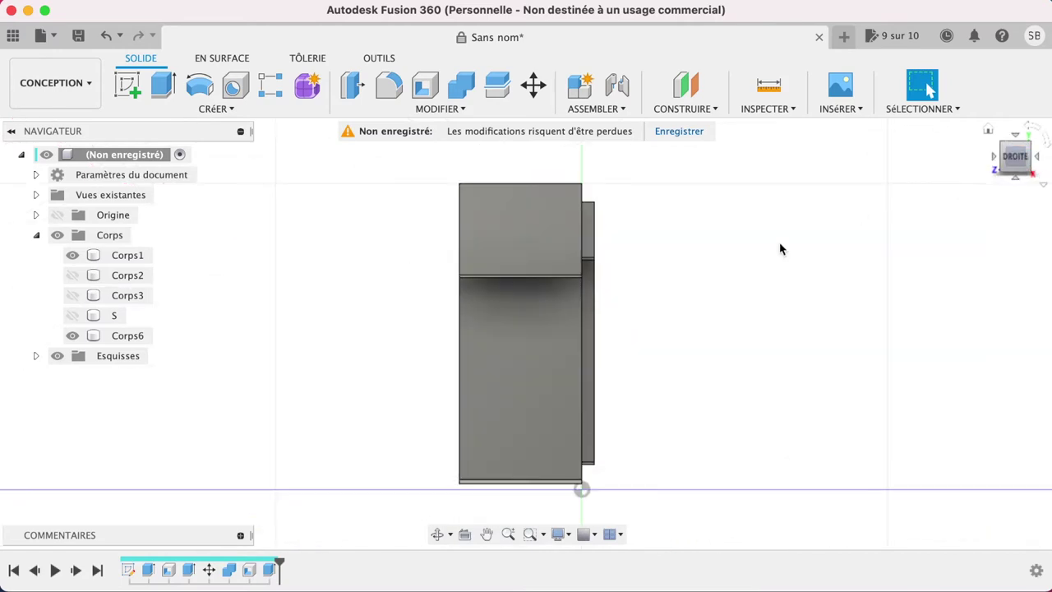
{"action": "left_click", "coordinate": [135, 338]}
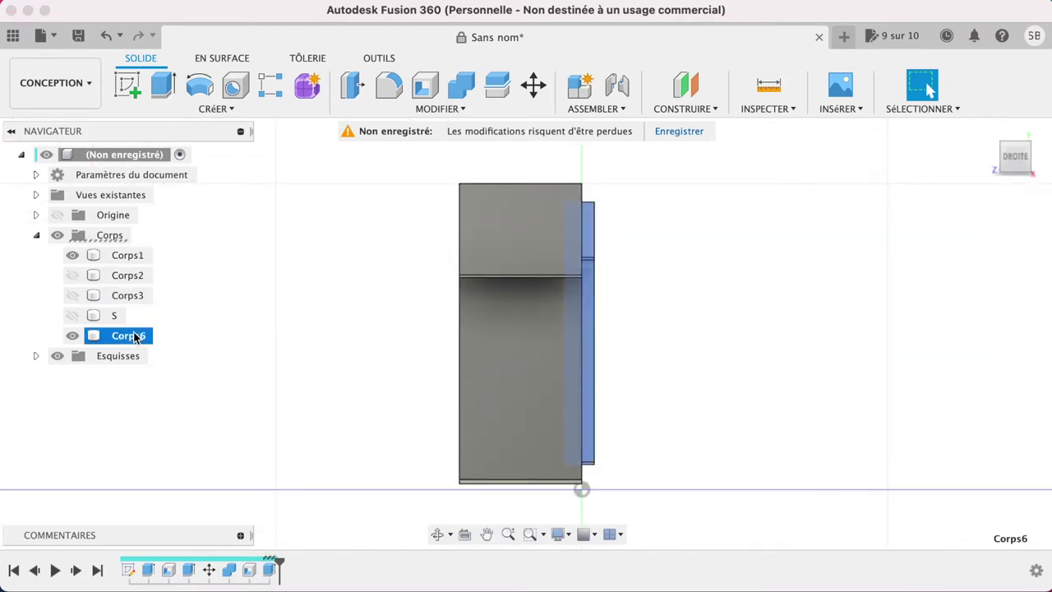
{"action": "key", "text": "m"}
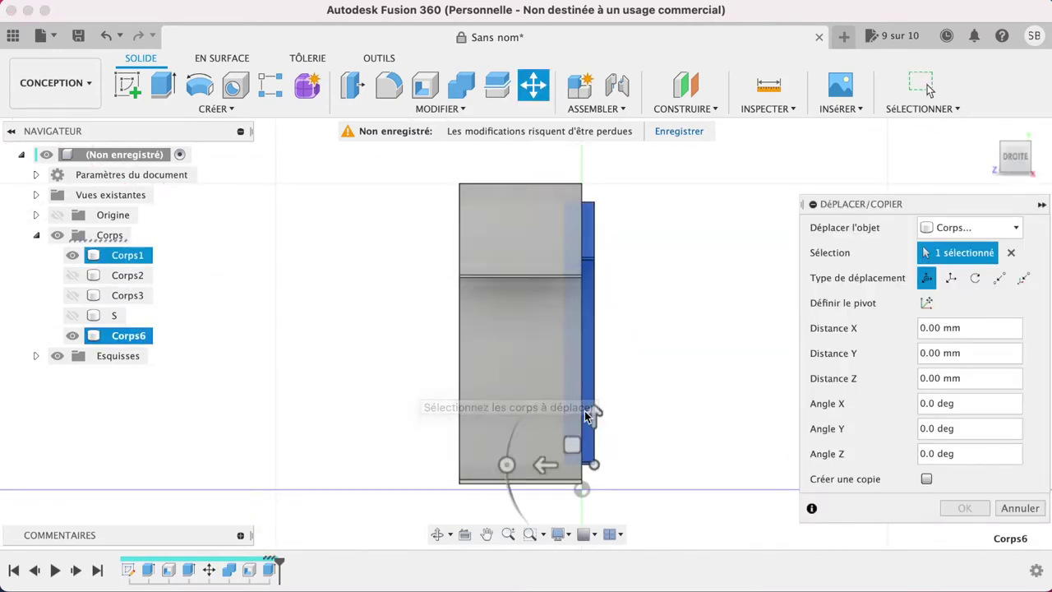
{"action": "left_click_drag", "start_coordinate": [538, 465], "coordinate": [490, 466]}
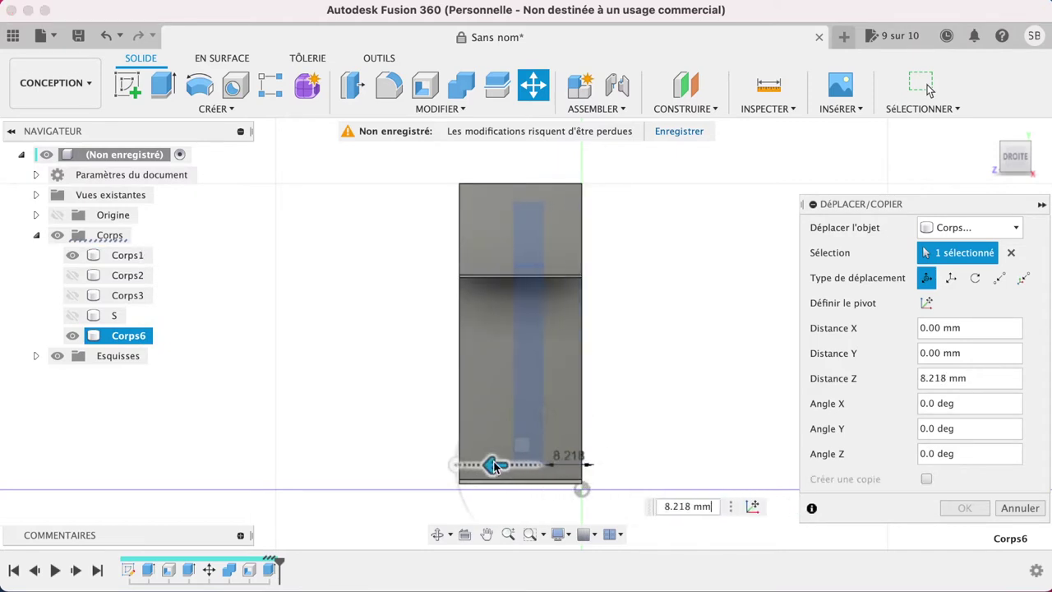
{"action": "left_click", "coordinate": [1032, 378]}
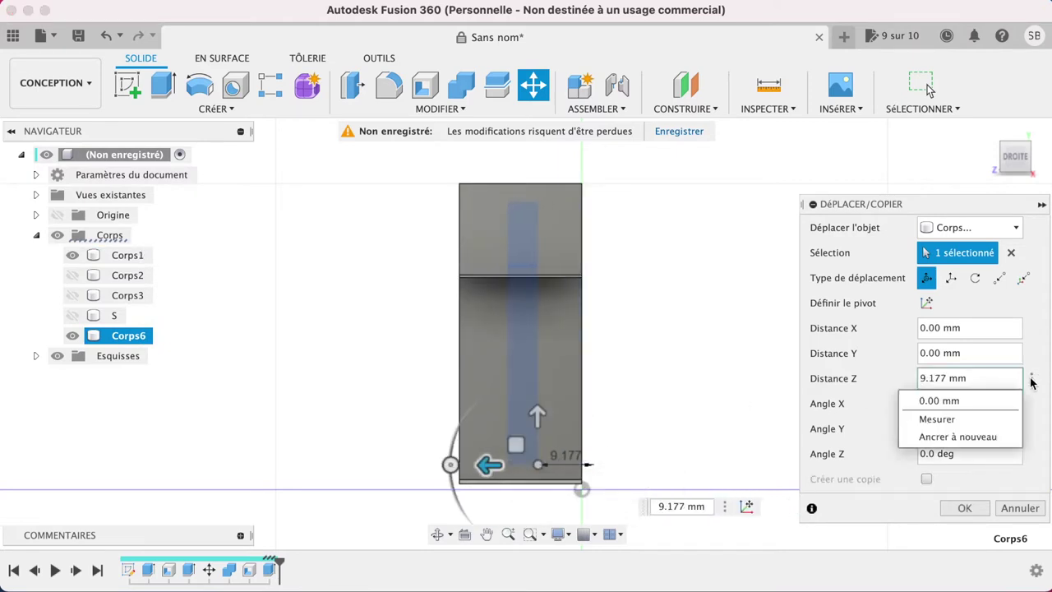
{"action": "left_click", "coordinate": [998, 378]}
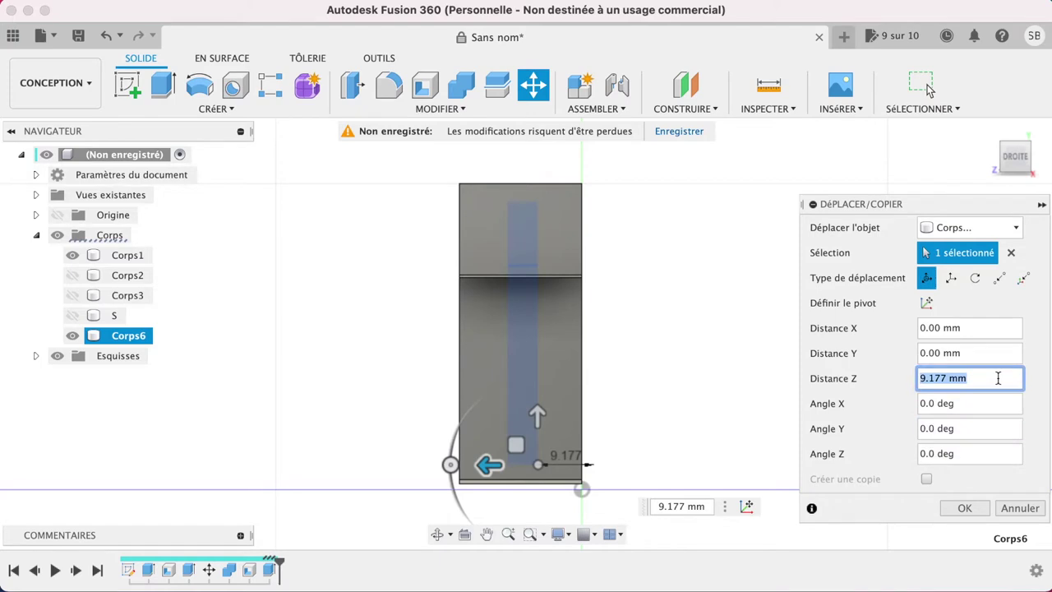
{"action": "type", "text": "14"}
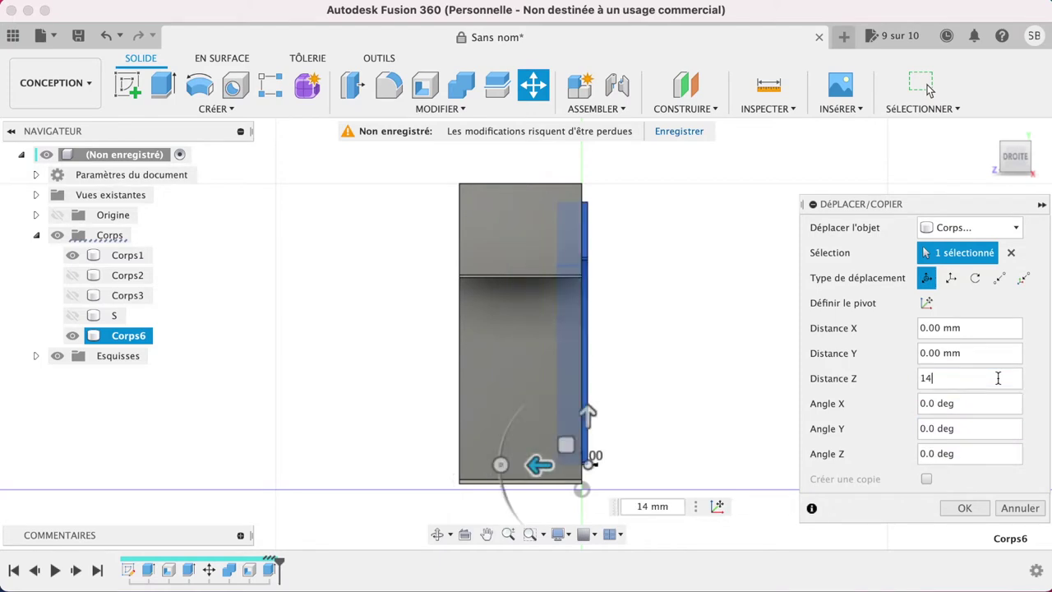
{"action": "left_click", "coordinate": [970, 509]}
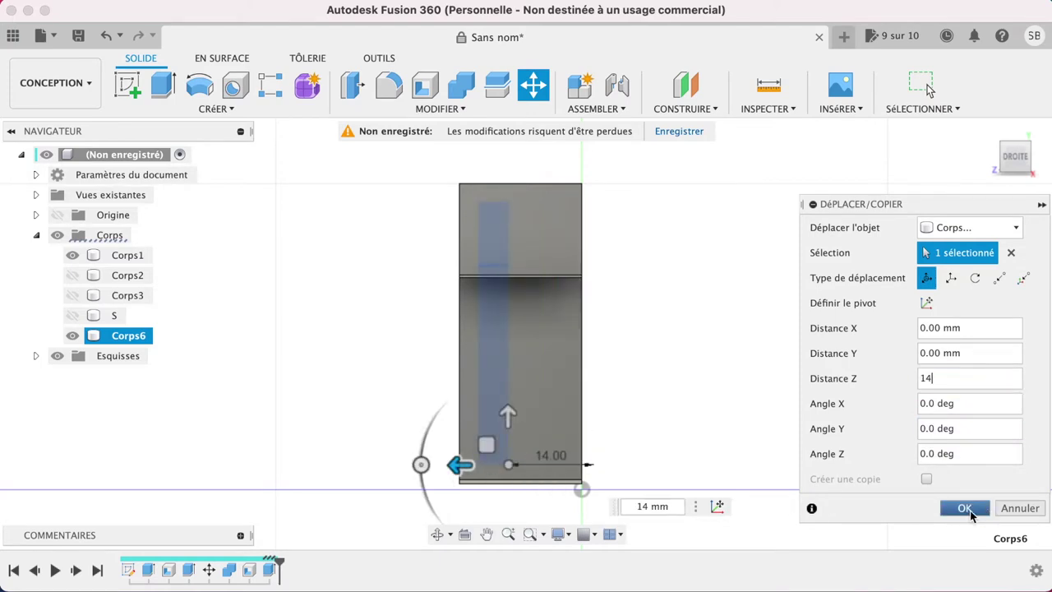
- Join Corps6 into the T shell body Corps1
{"action": "left_click", "coordinate": [989, 132]}
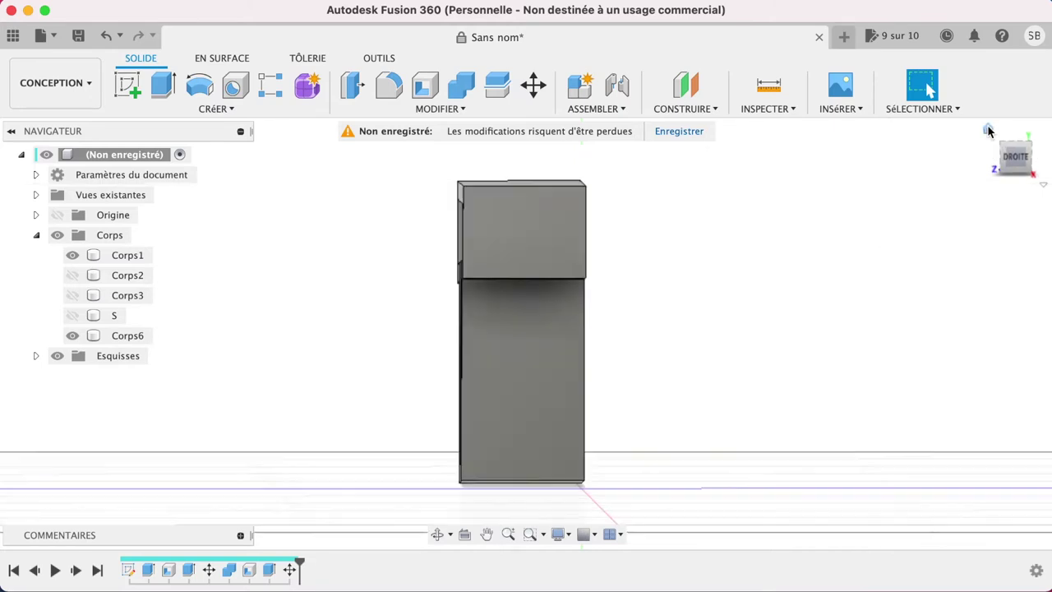
{"action": "left_click", "coordinate": [462, 82]}
{"action": "left_click", "coordinate": [518, 197]}
{"action": "left_click", "coordinate": [483, 286]}
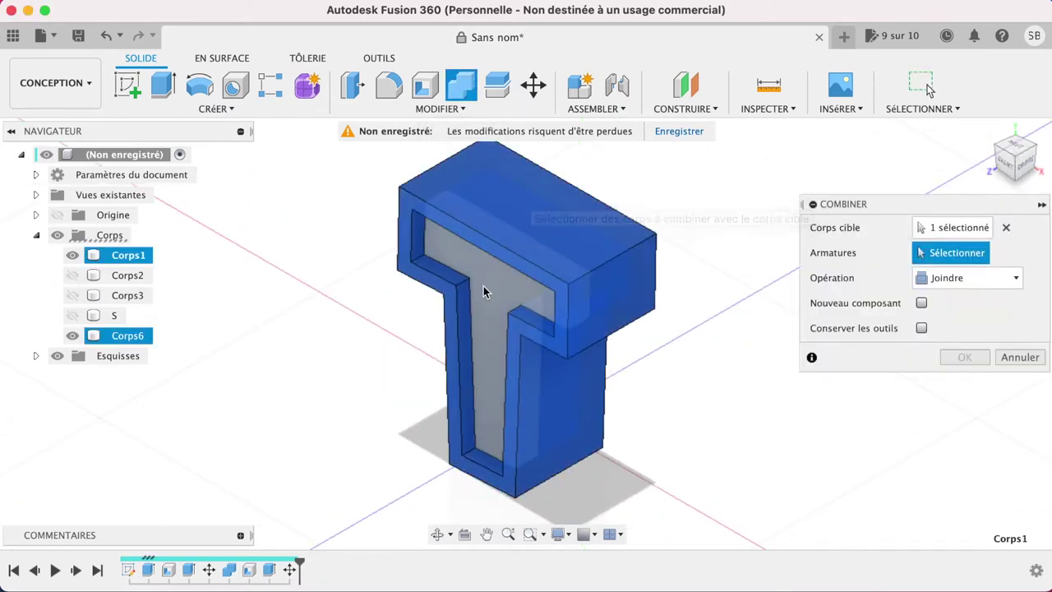
{"action": "left_click", "coordinate": [488, 281]}
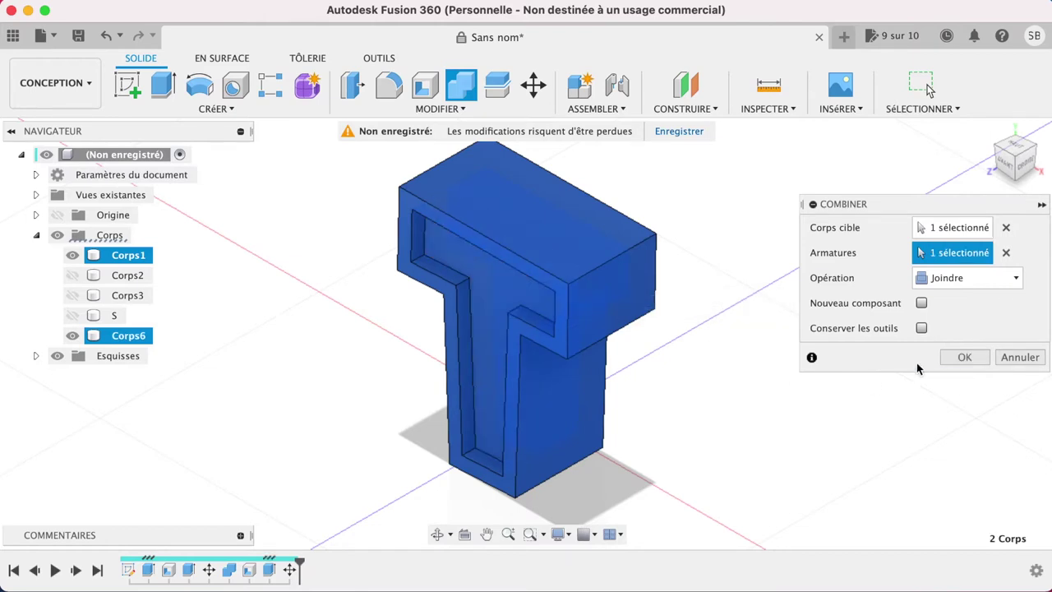
{"action": "left_click", "coordinate": [969, 357]}
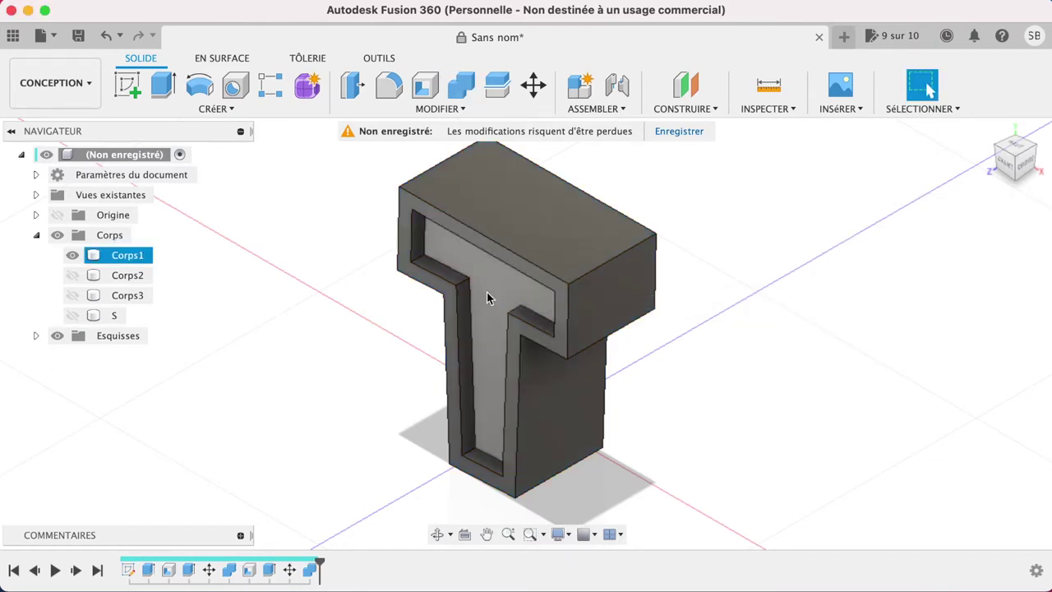
- Rename Corps1 to T, hide it, and show the e body Corps2
{"action": "double_click", "coordinate": [148, 255]}
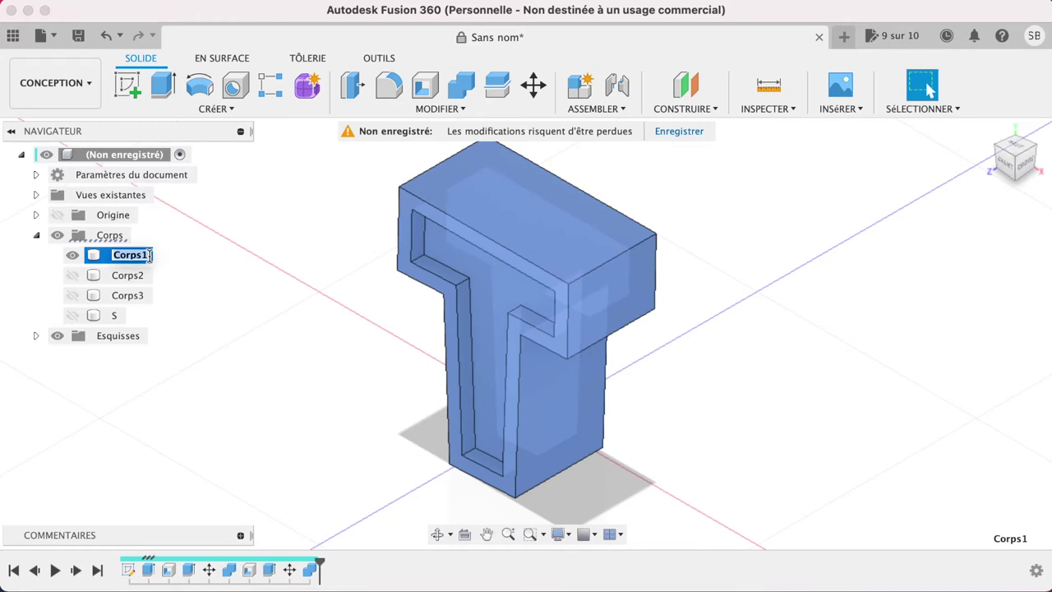
{"action": "type", "text": "T"}
{"action": "key", "text": "Return"}
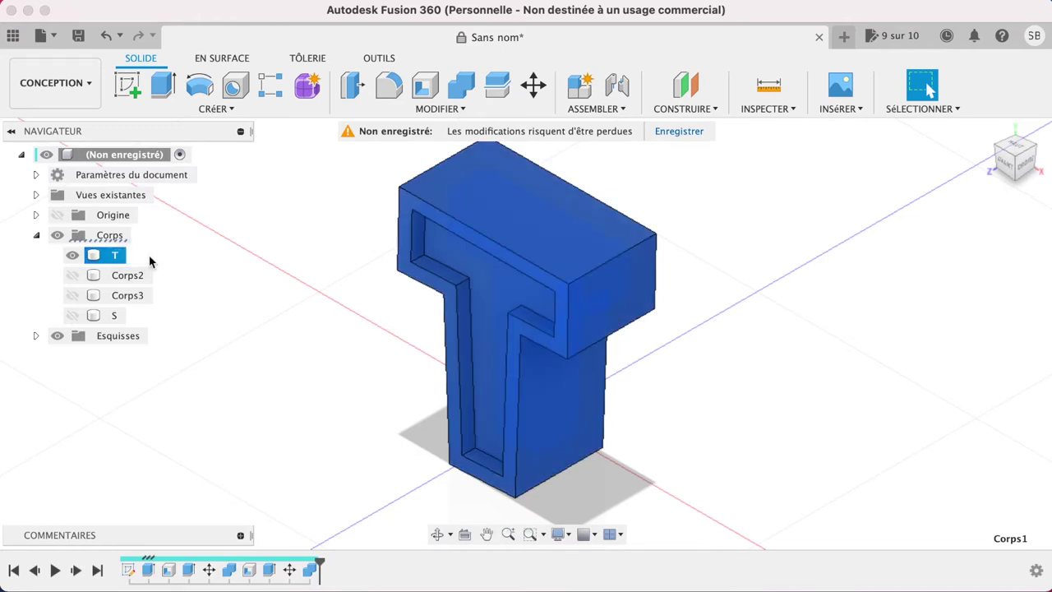
{"action": "left_click", "coordinate": [73, 255]}
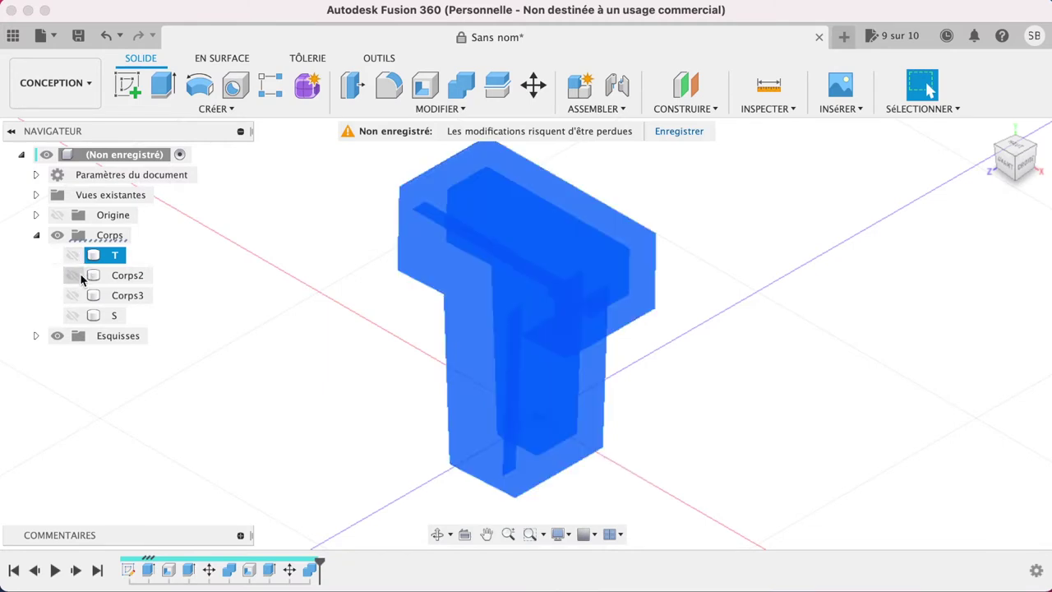
{"action": "left_click", "coordinate": [72, 277]}
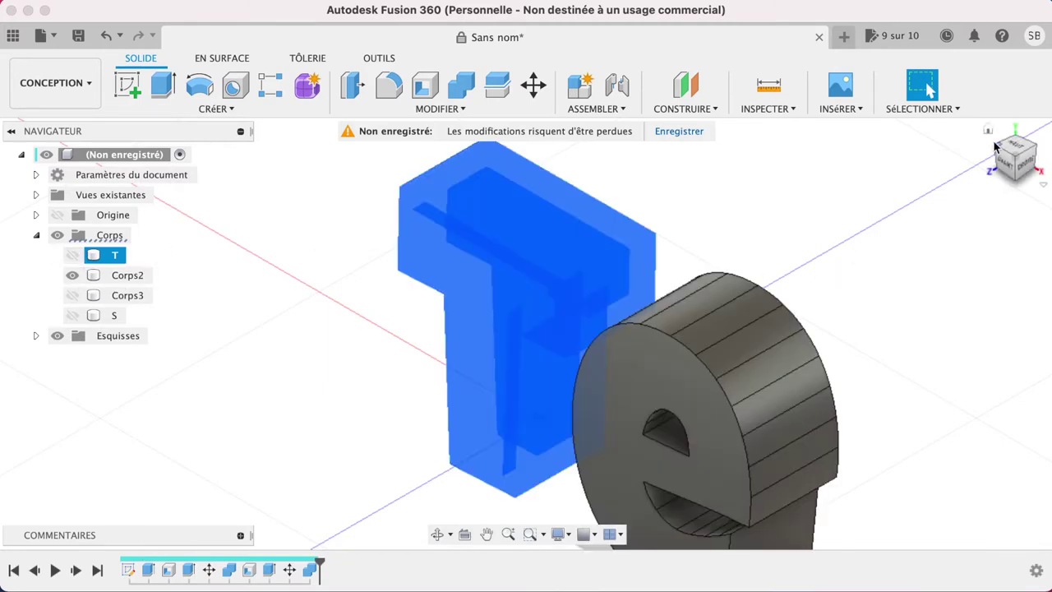
- Shell the e body Corps2 from its front face with 3 mm walls
{"action": "left_click", "coordinate": [989, 130]}
{"action": "left_click", "coordinate": [784, 296]}
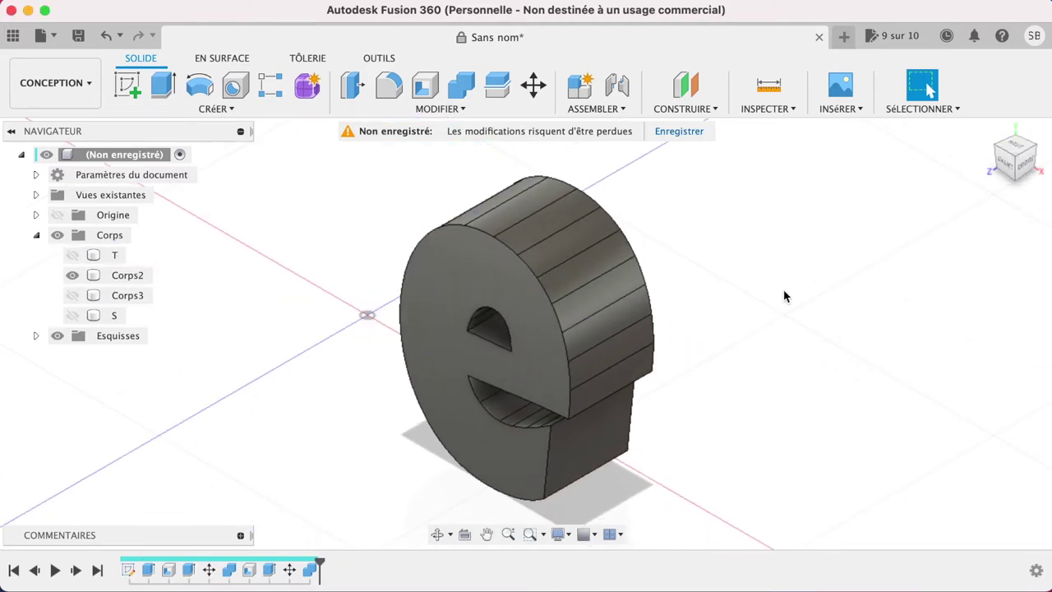
{"action": "left_click", "coordinate": [515, 321]}
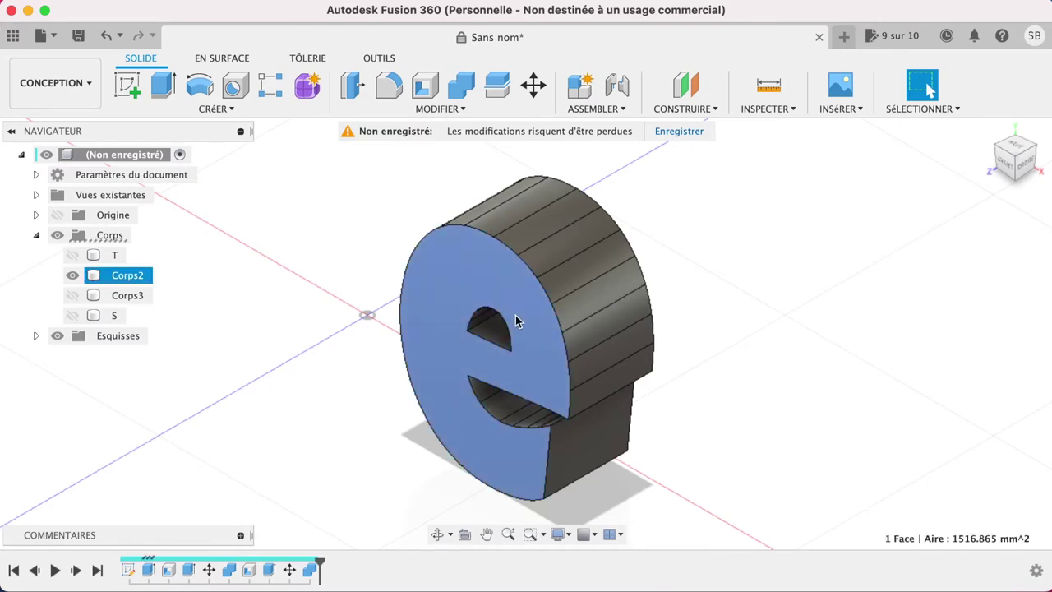
{"action": "left_click", "coordinate": [435, 88]}
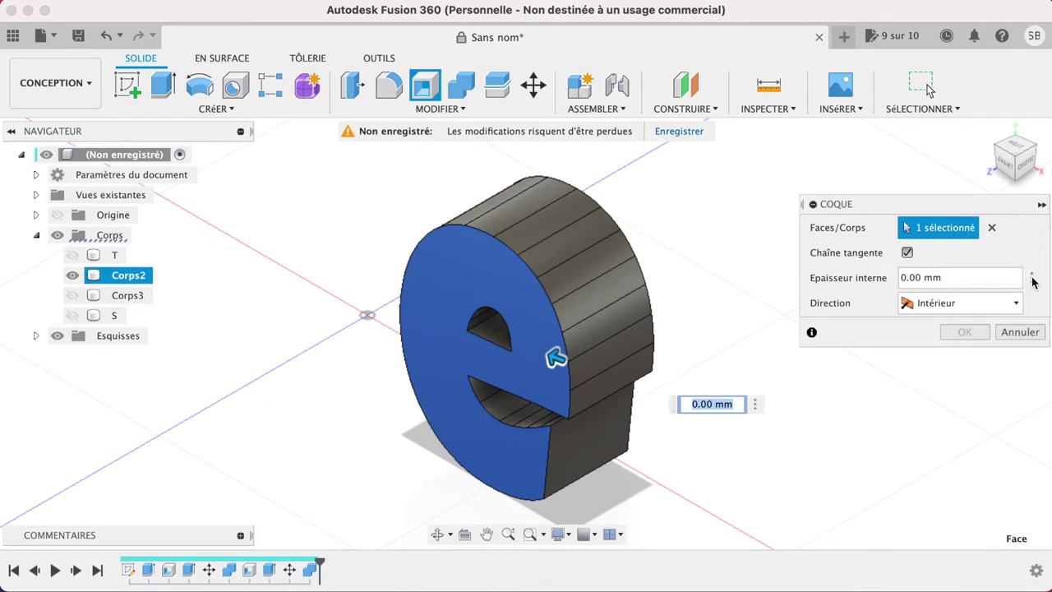
{"action": "left_click", "coordinate": [1033, 279]}
{"action": "left_click", "coordinate": [994, 292]}
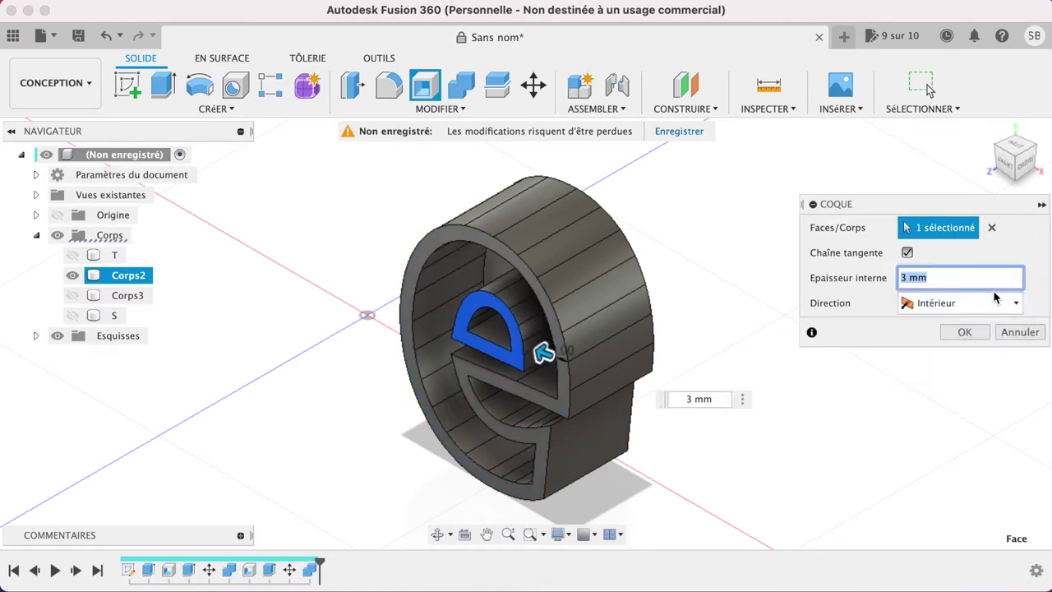
{"action": "left_click", "coordinate": [969, 332]}
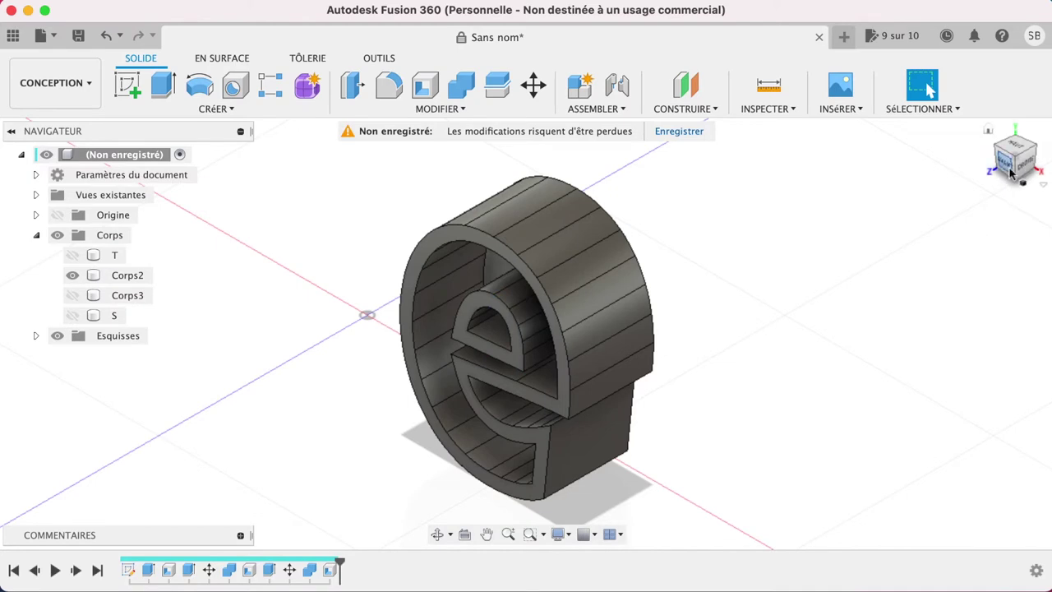
{"action": "middle_click_drag", "start_coordinate": [1002, 190], "coordinate": [1043, 154], "text": "shift"}
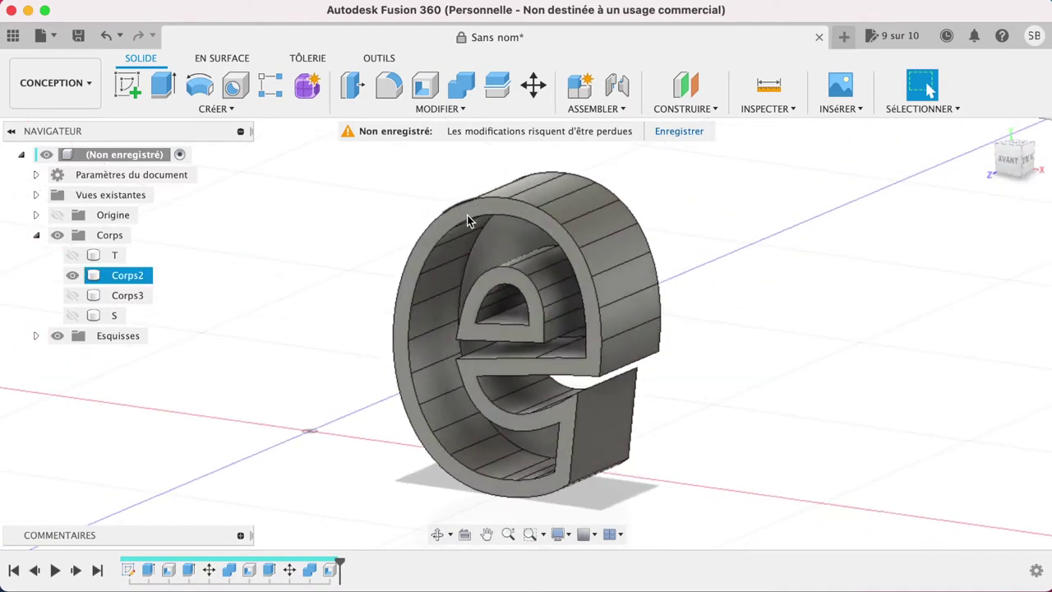
- Extrude the hollow e's inner back face -5 mm as a new body, Corps7
{"action": "left_click", "coordinate": [509, 235]}
{"action": "key", "text": "e"}
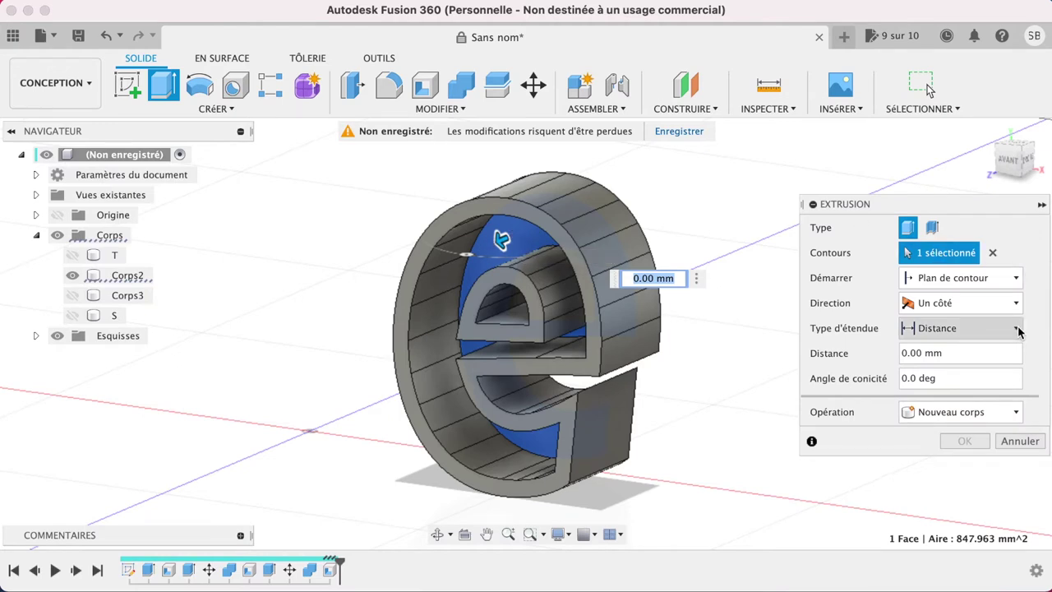
{"action": "left_click", "coordinate": [1032, 353]}
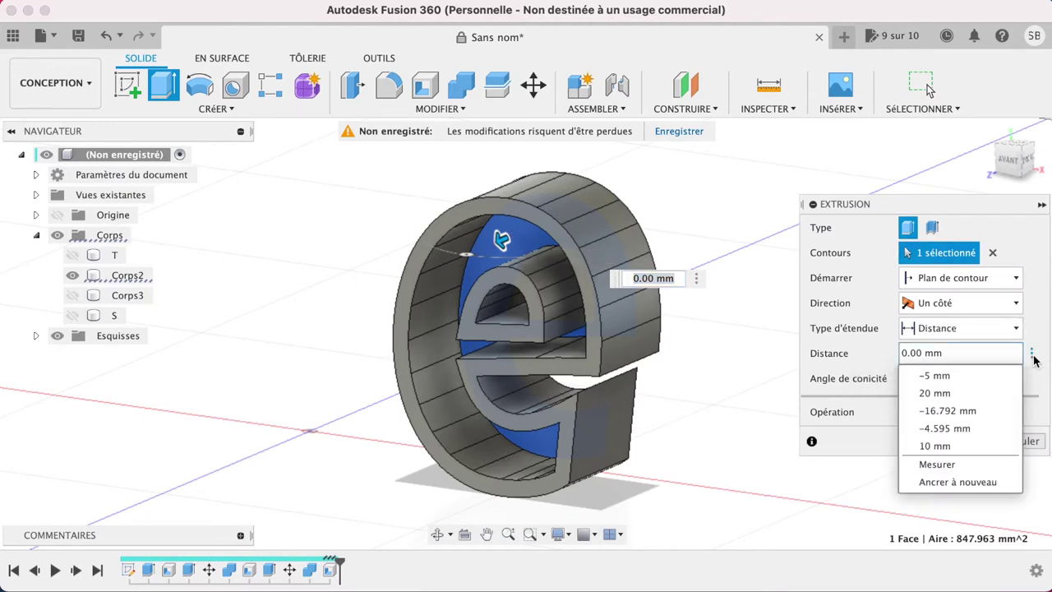
{"action": "left_click", "coordinate": [995, 377]}
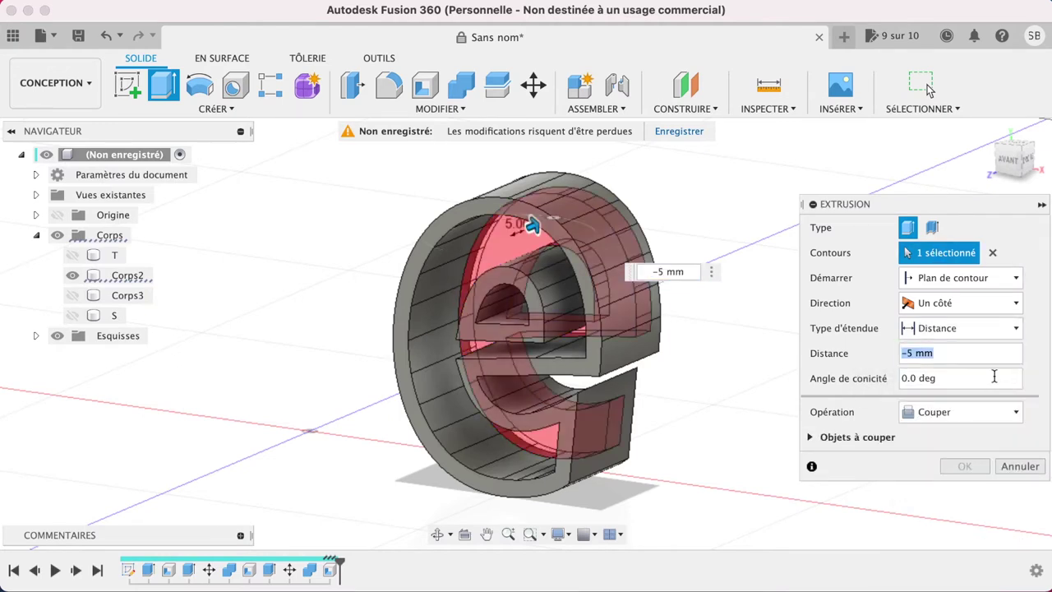
{"action": "left_click", "coordinate": [974, 412]}
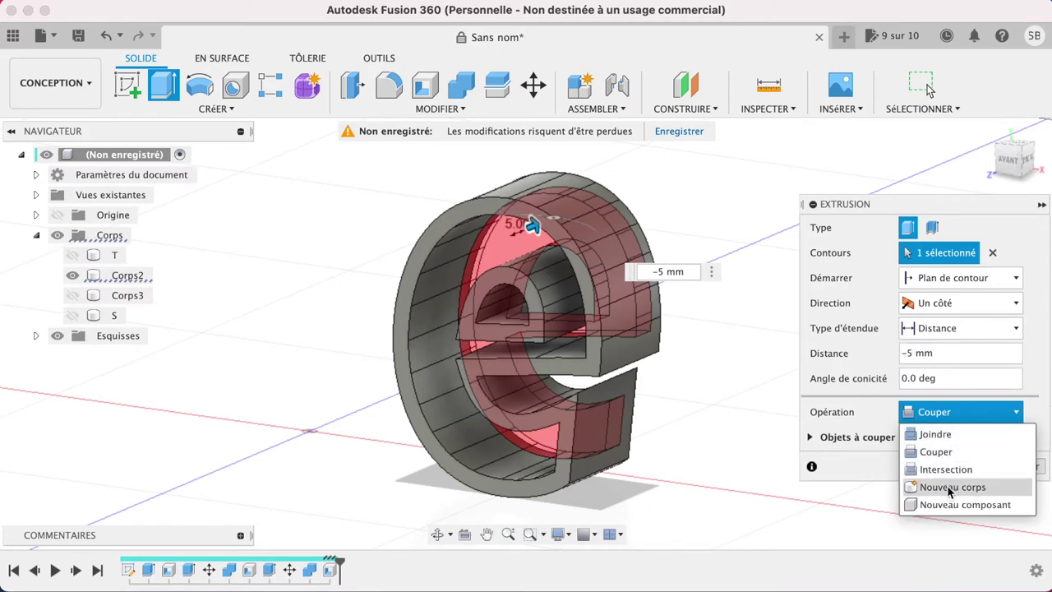
{"action": "left_click", "coordinate": [951, 487]}
{"action": "left_click", "coordinate": [965, 442]}
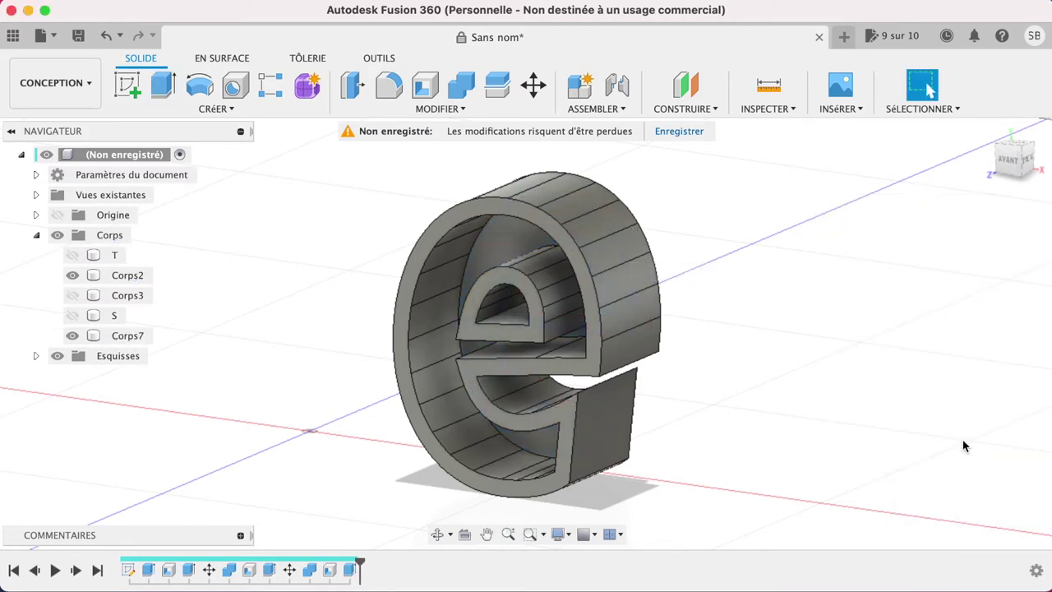
{"action": "mouse_move", "coordinate": [1016, 160]}
{"action": "left_click", "coordinate": [1030, 163]}
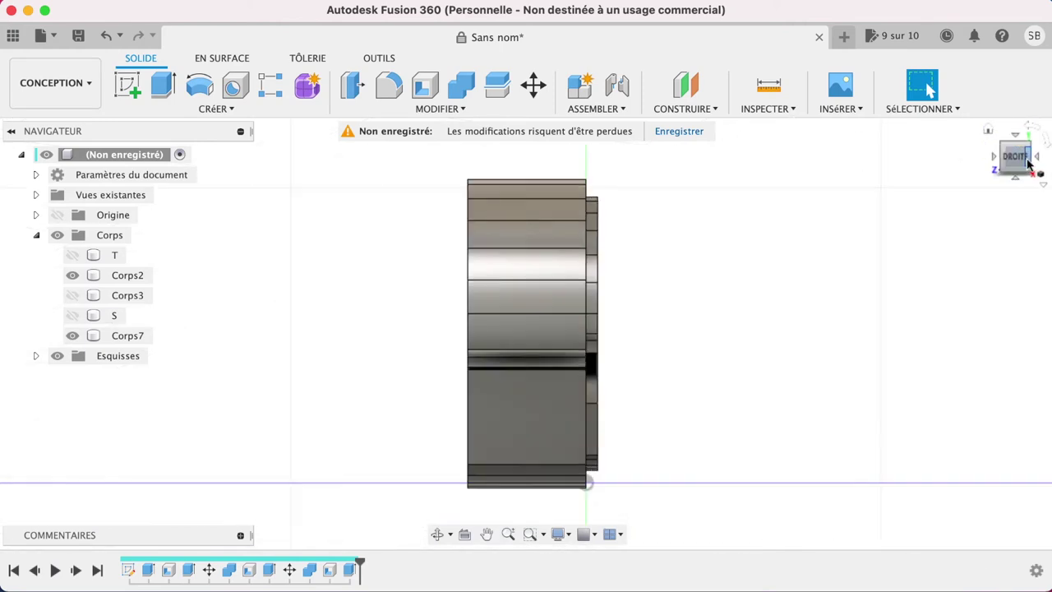
- Move the Corps7 plate 14 mm along Z into the hollow e
{"action": "left_click", "coordinate": [145, 346]}
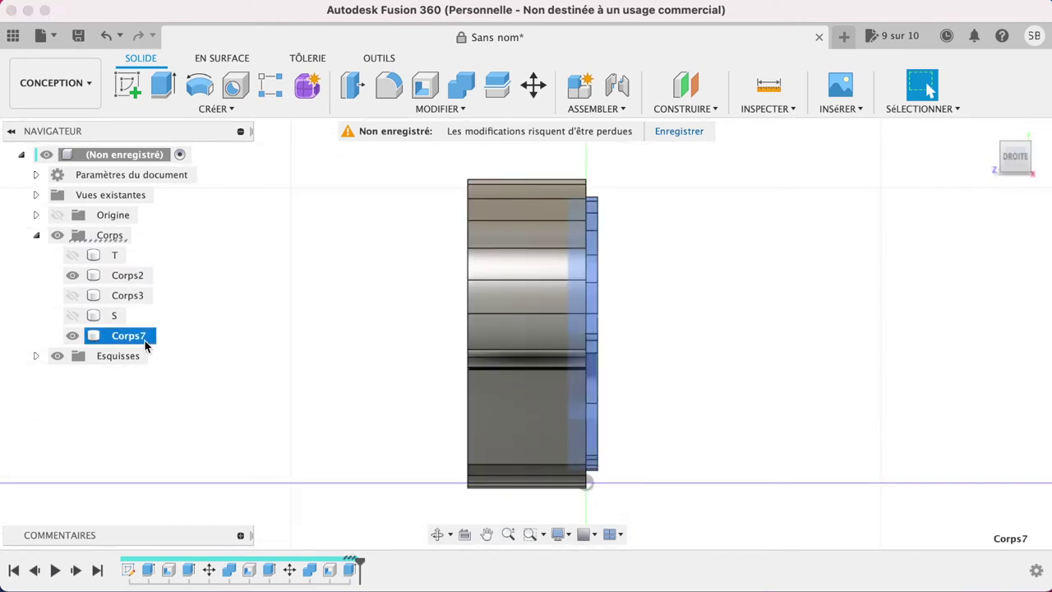
{"action": "key", "text": "m"}
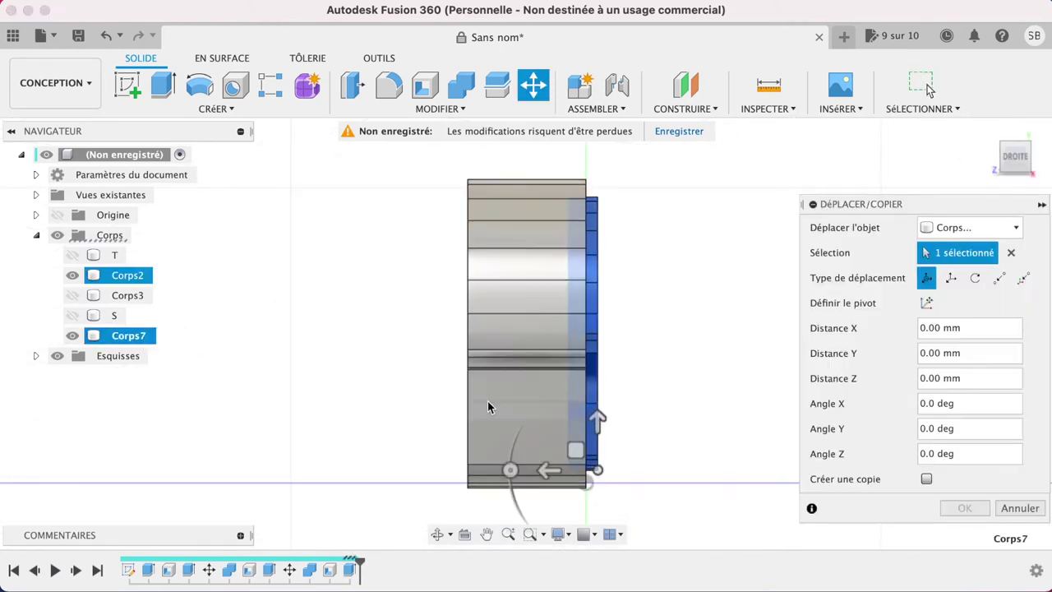
{"action": "left_click", "coordinate": [1032, 378]}
{"action": "left_click", "coordinate": [1032, 354]}
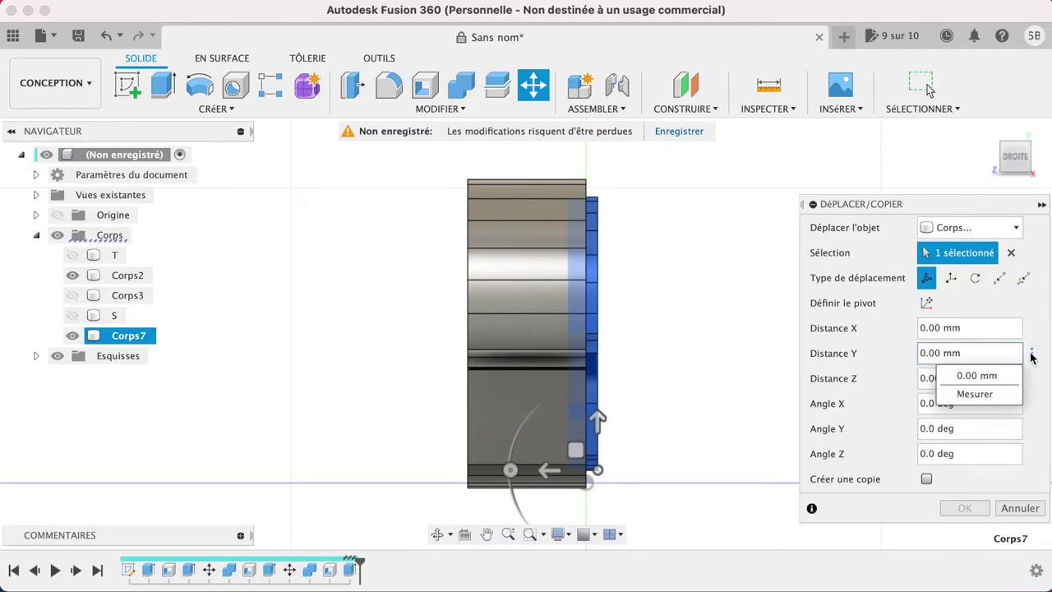
{"action": "left_click", "coordinate": [1031, 354]}
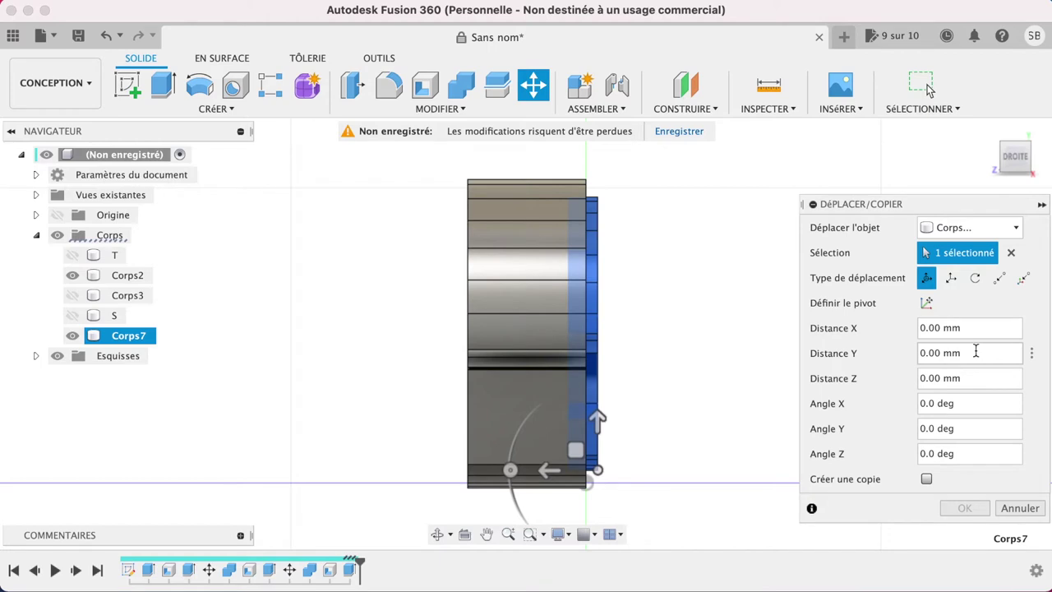
{"action": "left_click_drag", "start_coordinate": [549, 471], "coordinate": [490, 472]}
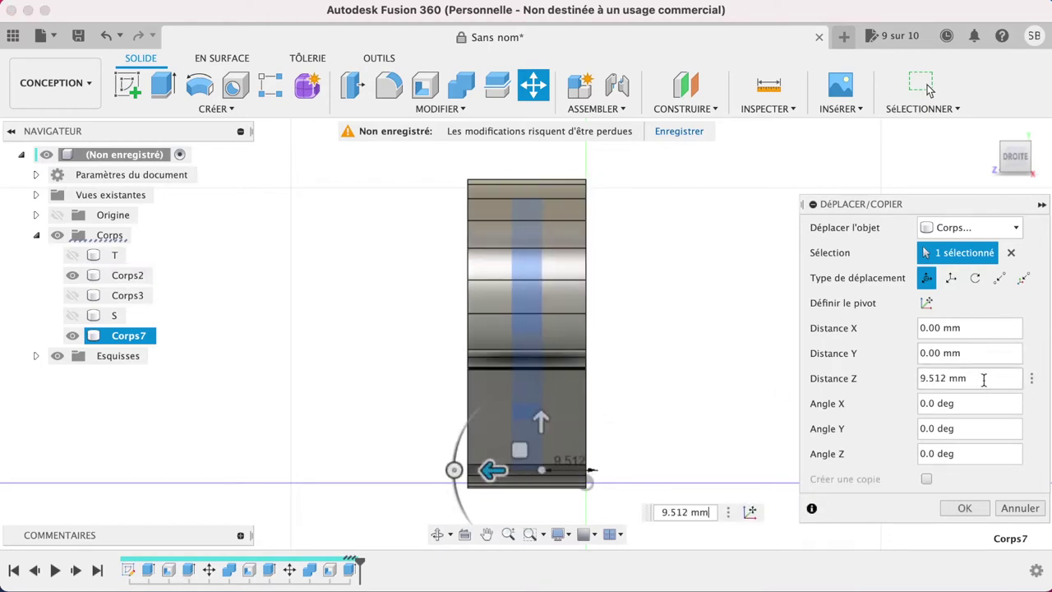
{"action": "key", "text": "shift+Left"}
{"action": "key", "text": "shift+Left"}
{"action": "key", "text": "shift+Left"}
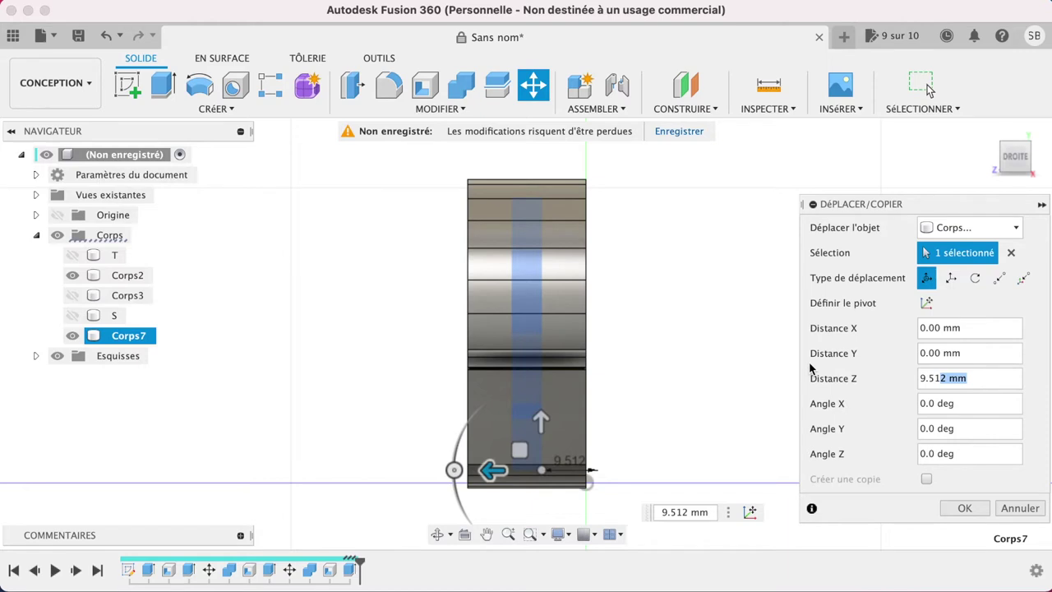
{"action": "key", "text": "BackSpace"}
{"action": "key", "text": "BackSpace"}
{"action": "type", "text": "14"}
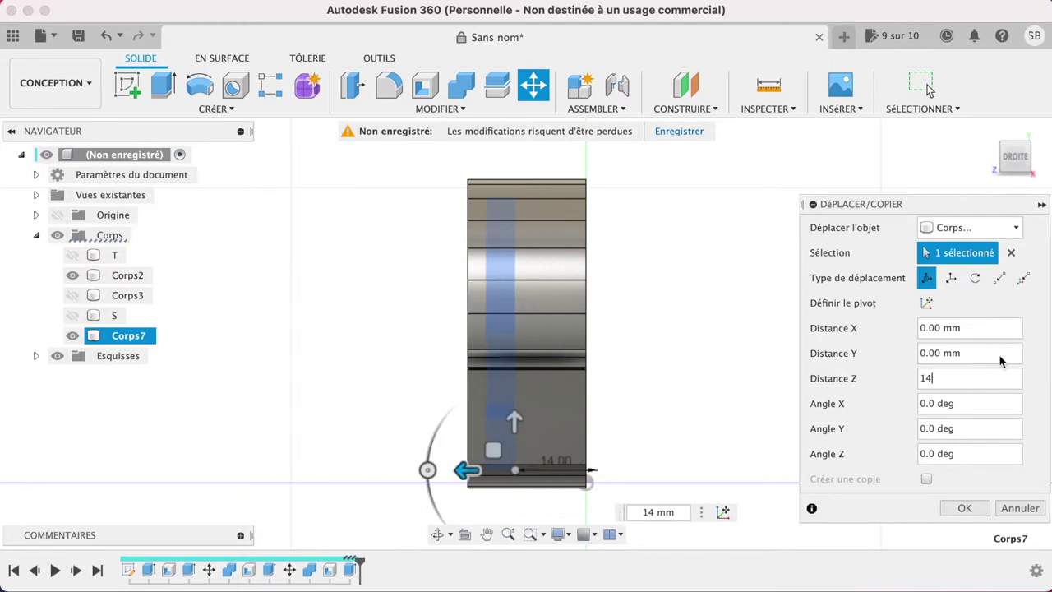
{"action": "left_click", "coordinate": [974, 509]}
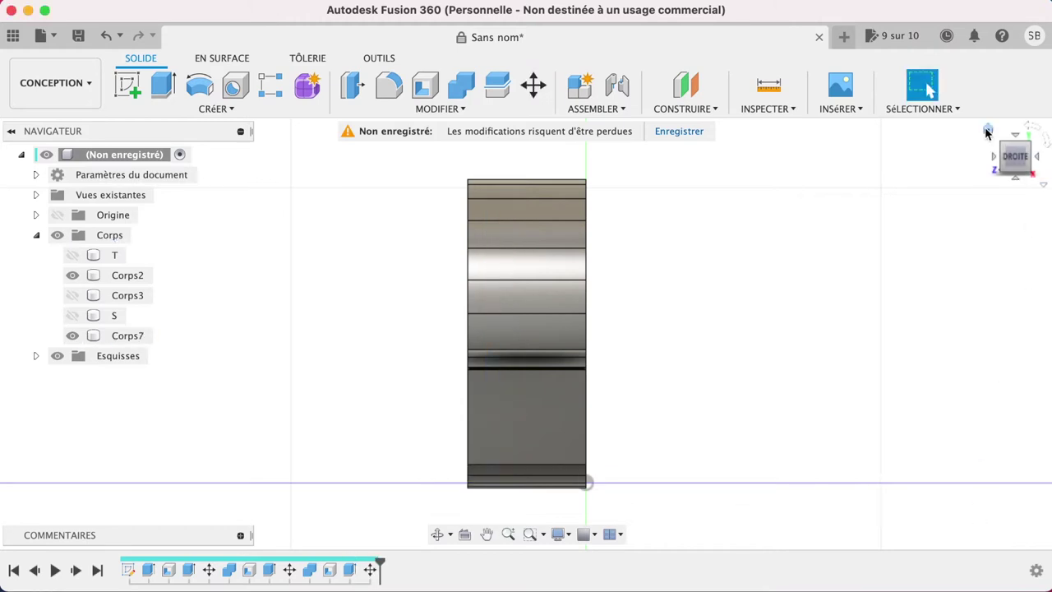
- Join the Corps7 lid plate into the e body Corps2
{"action": "left_click", "coordinate": [988, 131]}
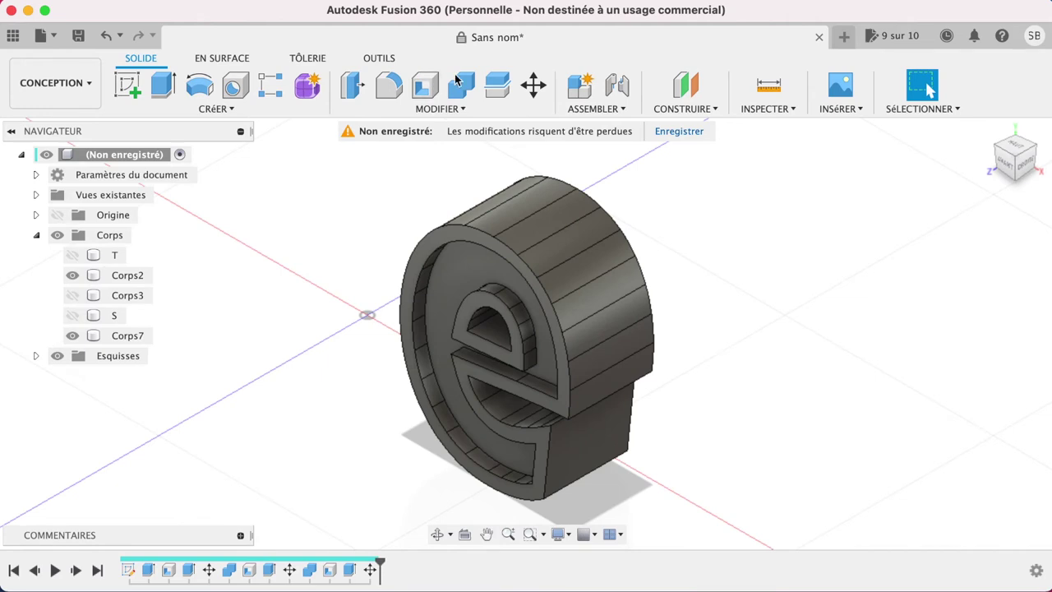
{"action": "left_click", "coordinate": [461, 85]}
{"action": "left_click", "coordinate": [529, 235]}
{"action": "left_click", "coordinate": [526, 238]}
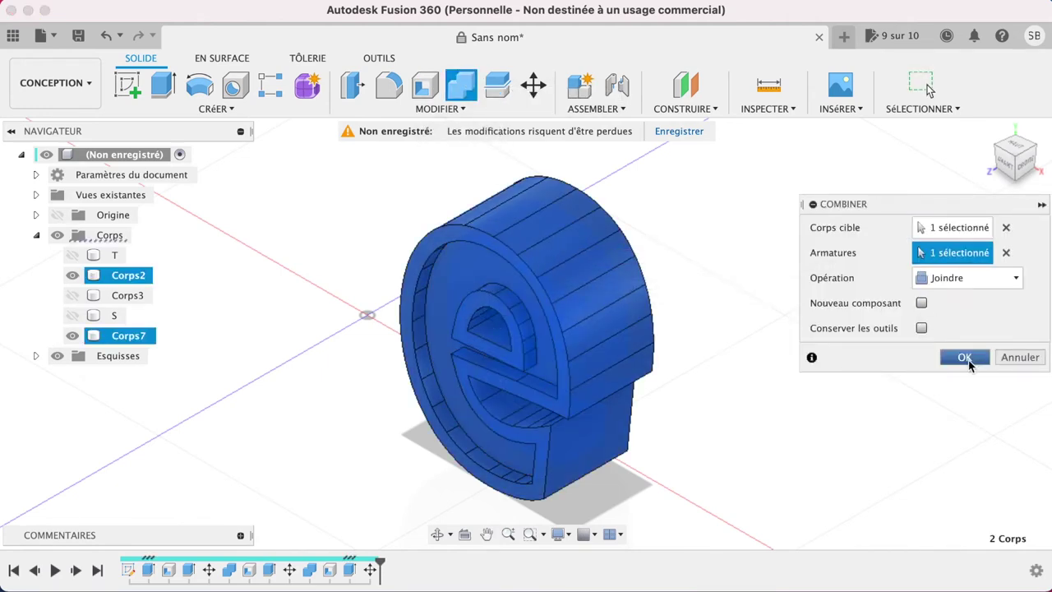
{"action": "left_click", "coordinate": [967, 359]}
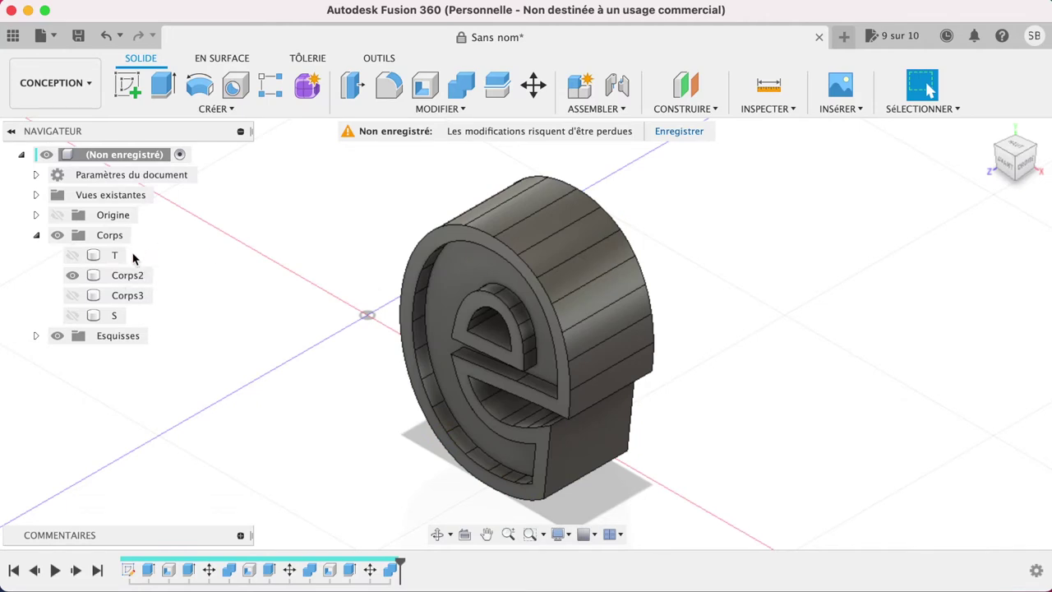
- Rename Corps2 to E and hide it
{"action": "left_click", "coordinate": [131, 276]}
{"action": "double_click", "coordinate": [132, 276]}
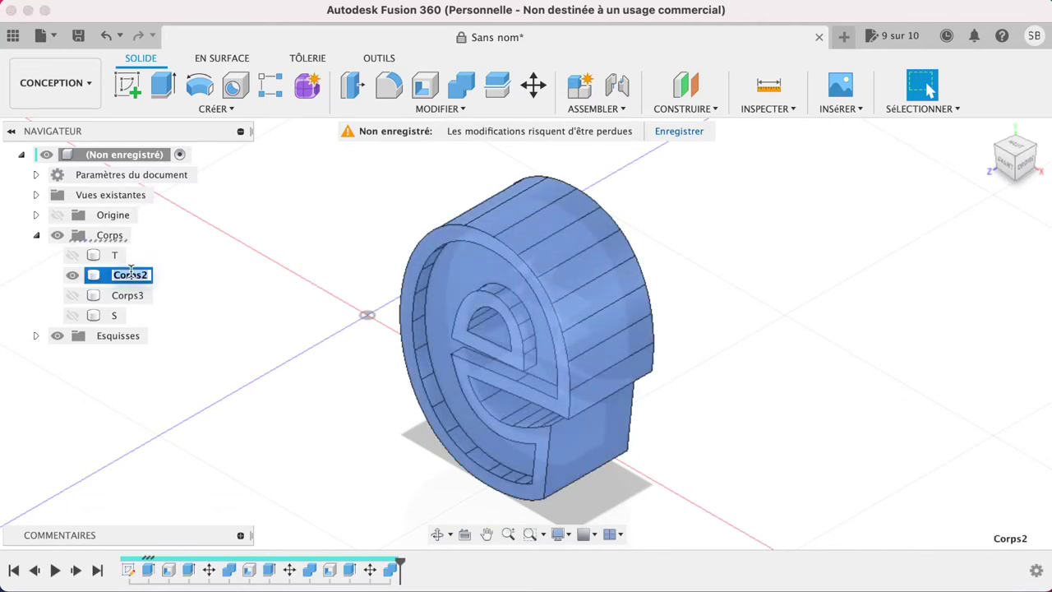
{"action": "type", "text": "E"}
{"action": "key", "text": "Return"}
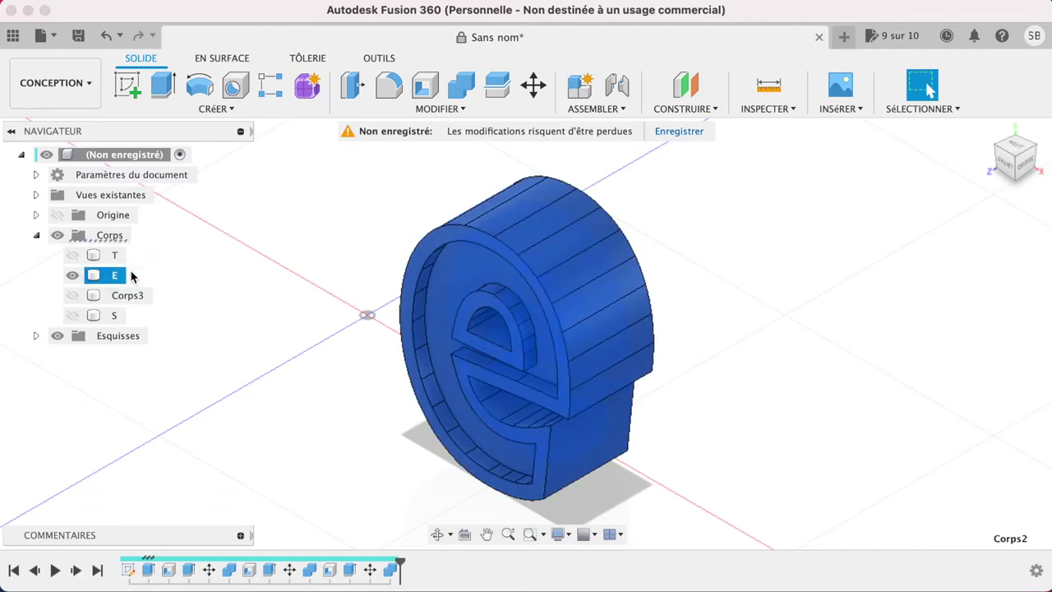
{"action": "left_click", "coordinate": [72, 275]}
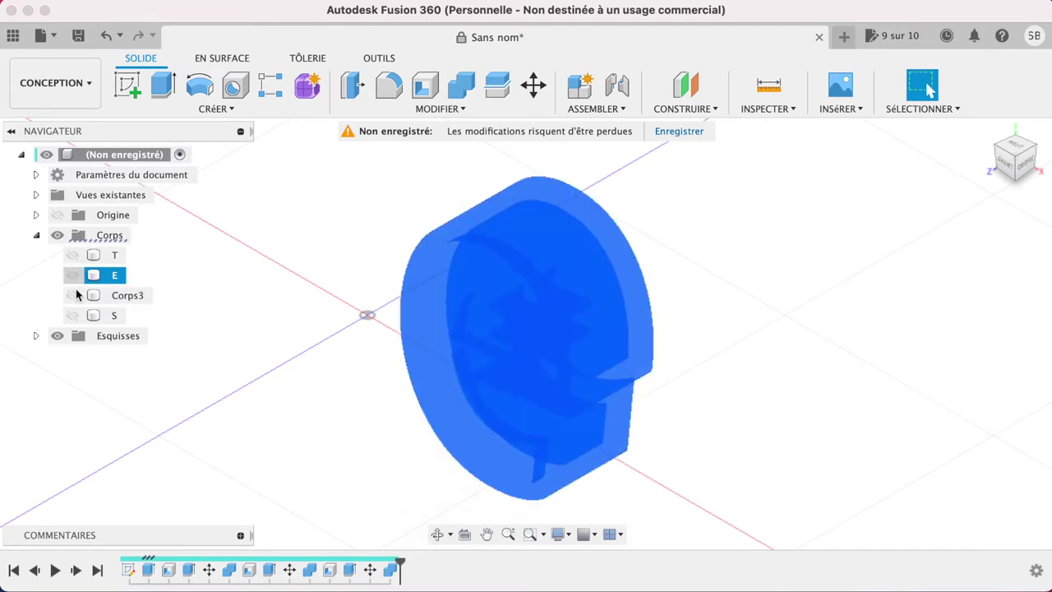
- Show the F body Corps3 and shell it from its front face with 3 mm walls
{"action": "left_click", "coordinate": [73, 298]}
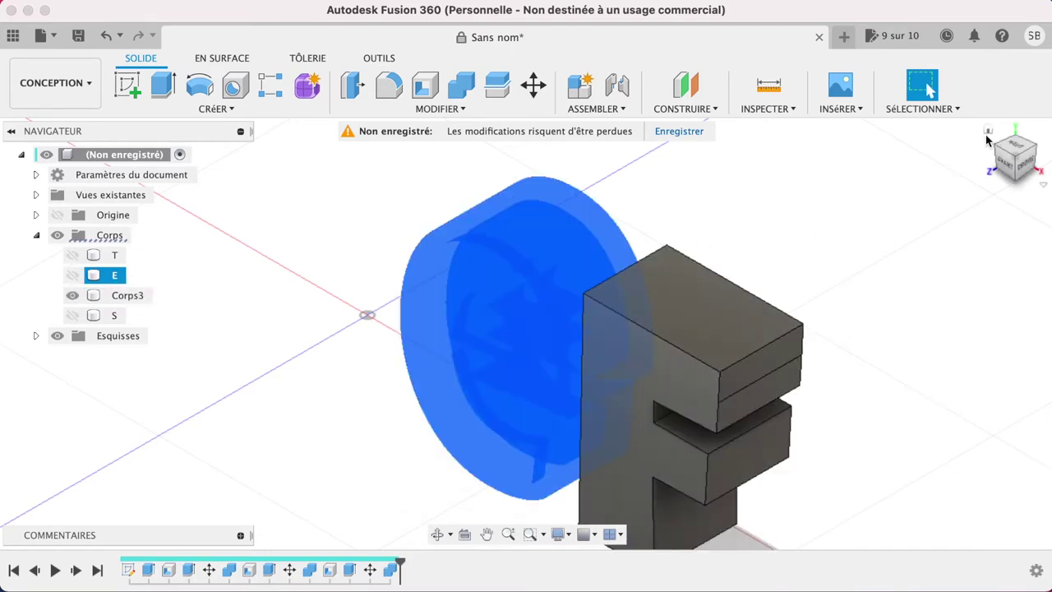
{"action": "left_click", "coordinate": [990, 131]}
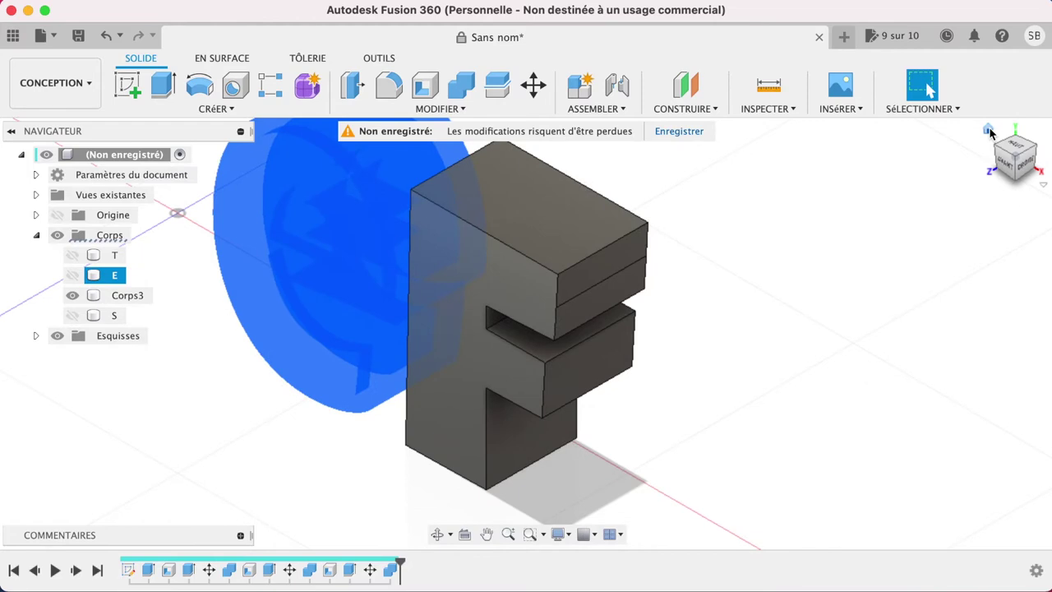
{"action": "left_click", "coordinate": [865, 224]}
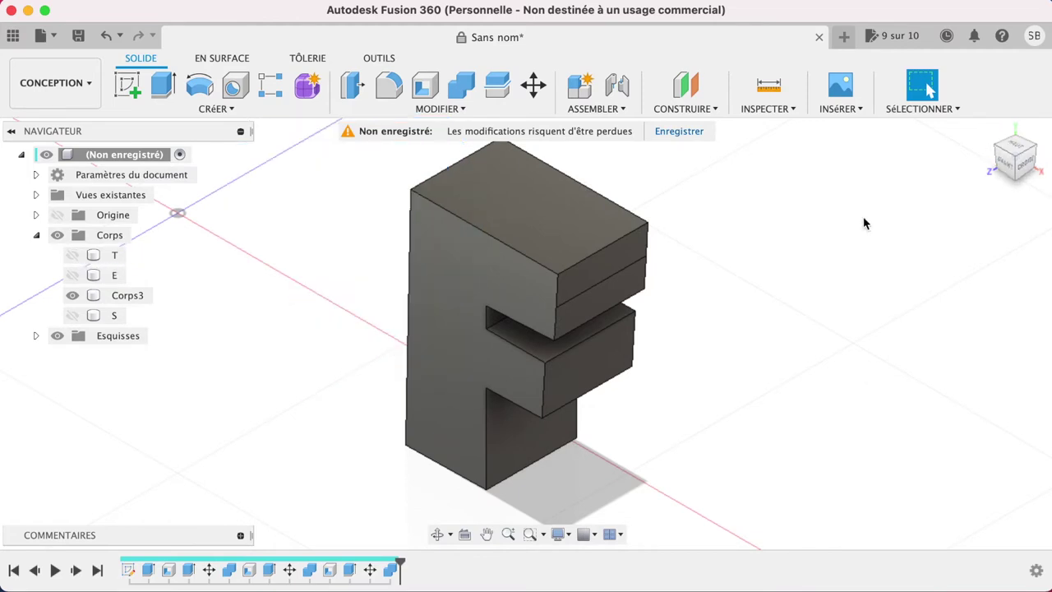
{"action": "left_click", "coordinate": [440, 276]}
{"action": "left_click", "coordinate": [425, 83]}
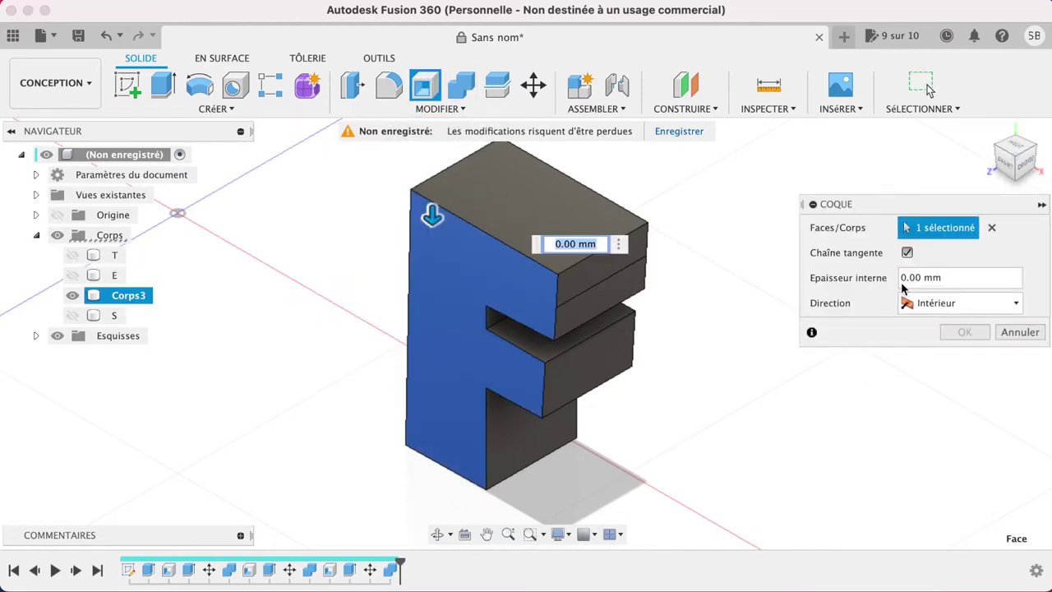
{"action": "left_click", "coordinate": [1033, 281]}
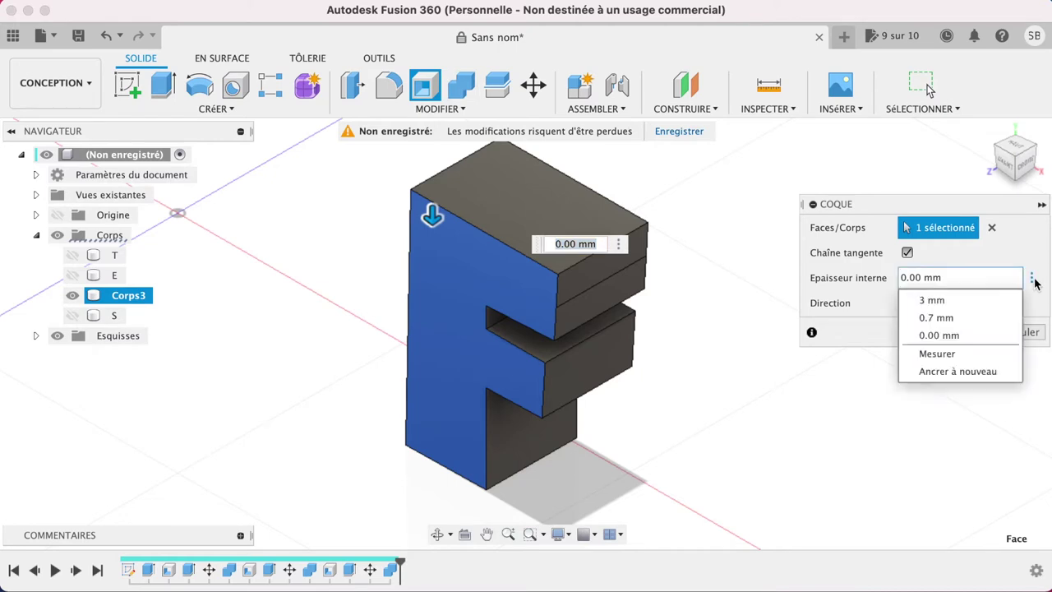
{"action": "left_click", "coordinate": [995, 302]}
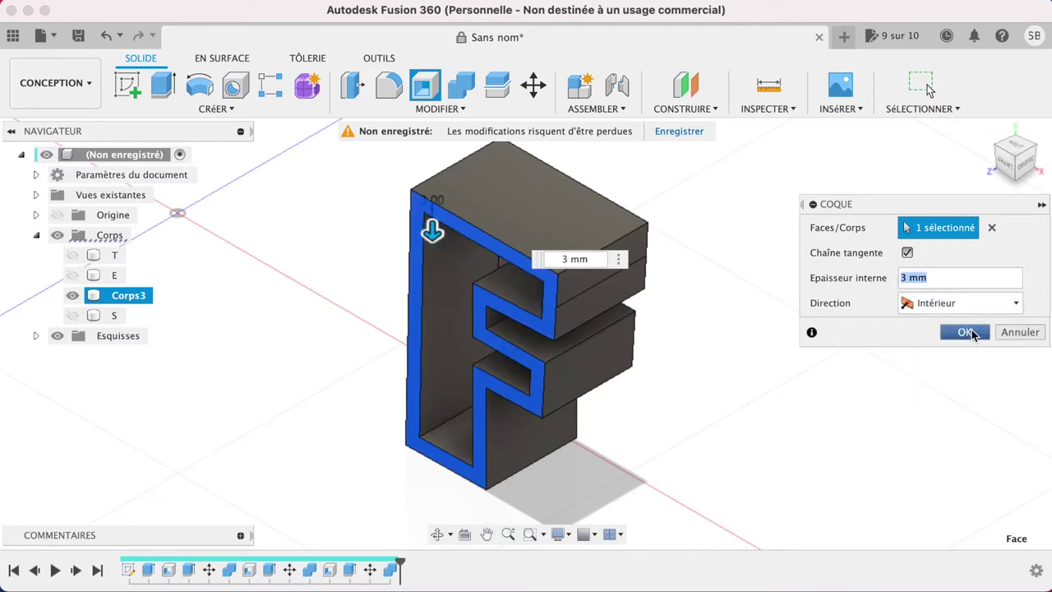
{"action": "left_click", "coordinate": [965, 332]}
{"action": "left_click_drag", "start_coordinate": [1006, 173], "coordinate": [1033, 141]}
{"action": "left_click", "coordinate": [1009, 155]}
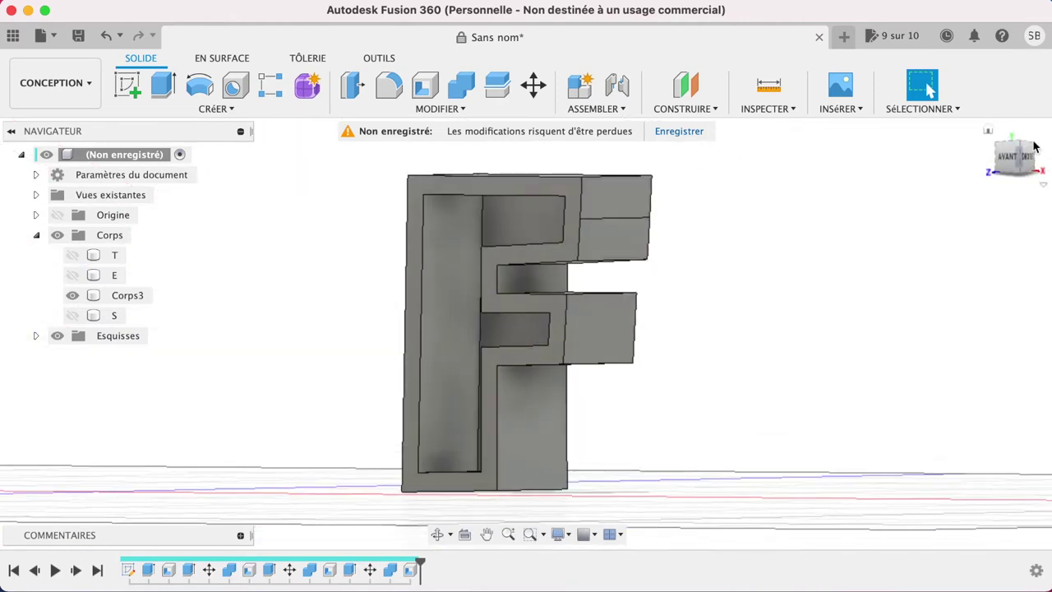
- Extrude the F's inner floor -5 mm as a separate new body, Corps8
{"action": "left_click", "coordinate": [526, 232]}
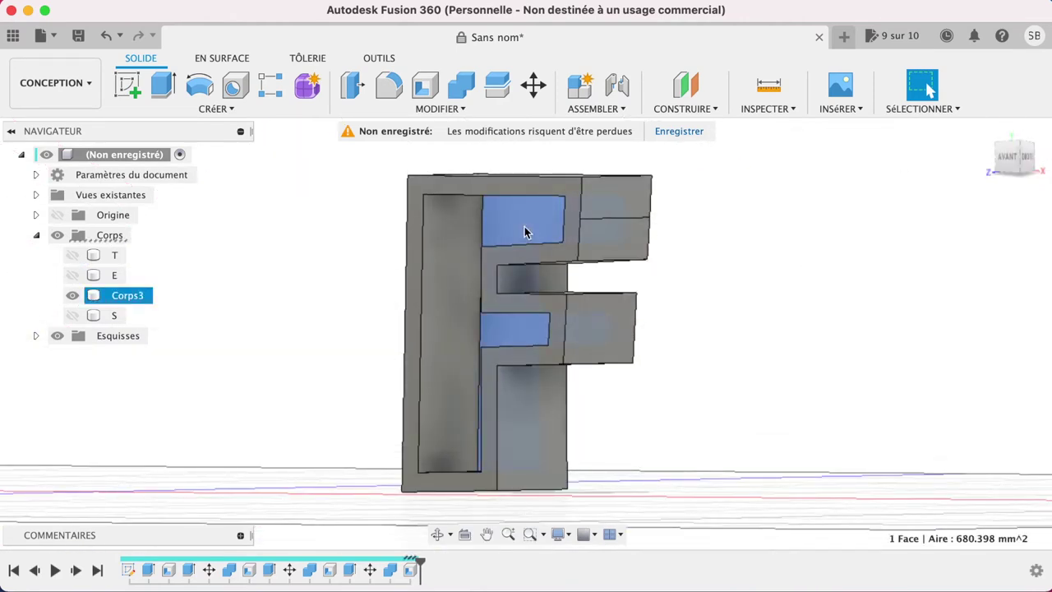
{"action": "key", "text": "e"}
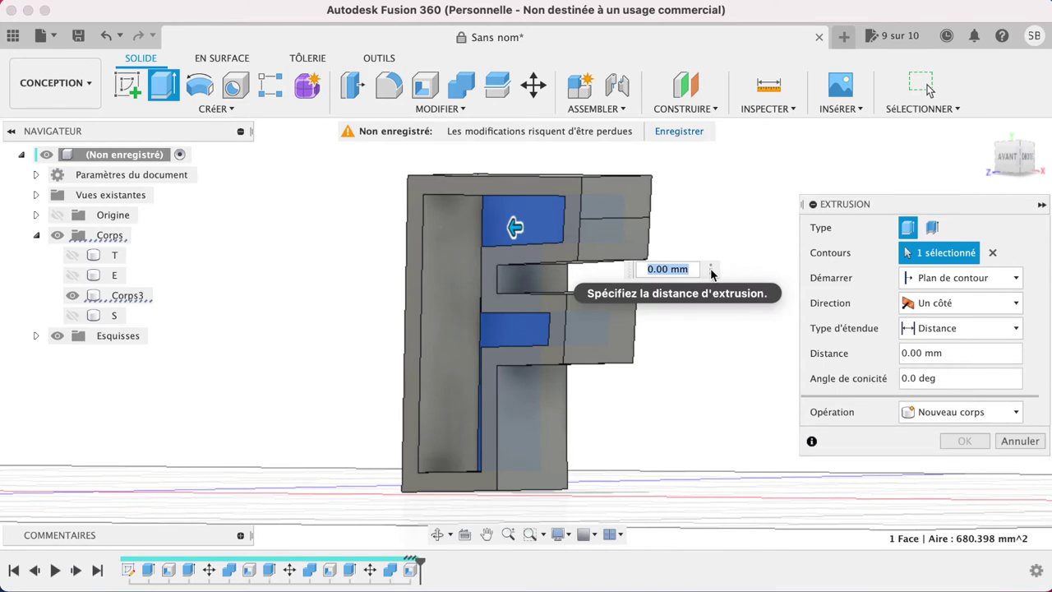
{"action": "left_click", "coordinate": [711, 269]}
{"action": "left_click", "coordinate": [696, 287]}
{"action": "type", "text": "-5"}
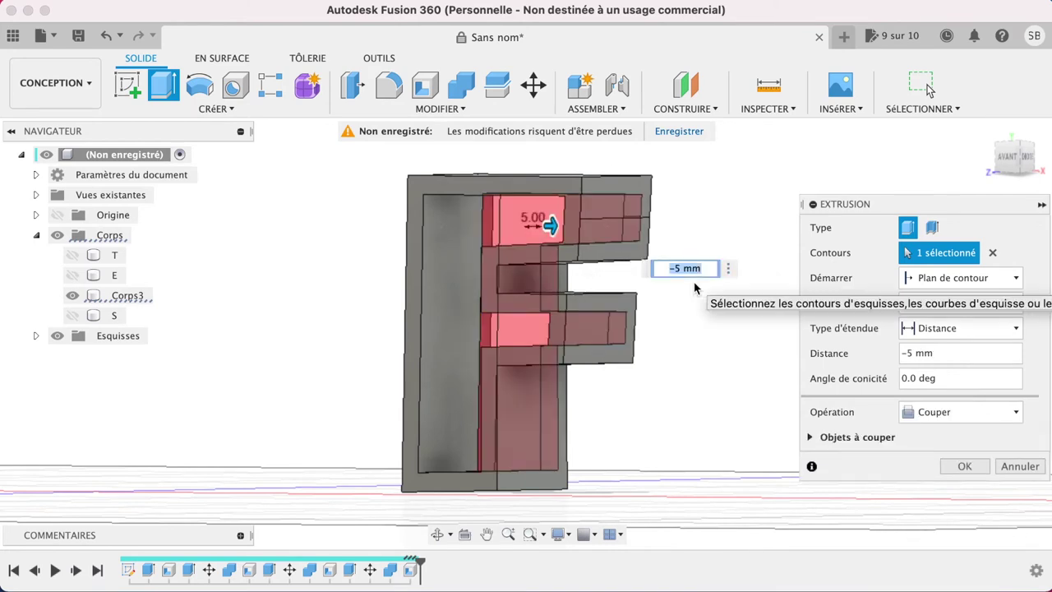
{"action": "left_click", "coordinate": [993, 414]}
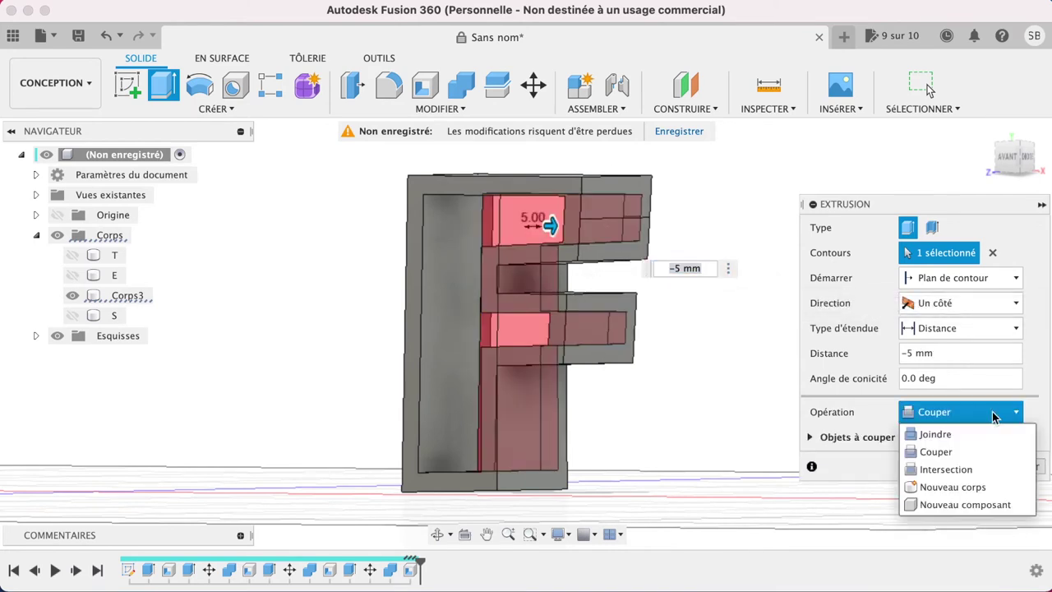
{"action": "left_click", "coordinate": [951, 486]}
{"action": "left_click", "coordinate": [967, 445]}
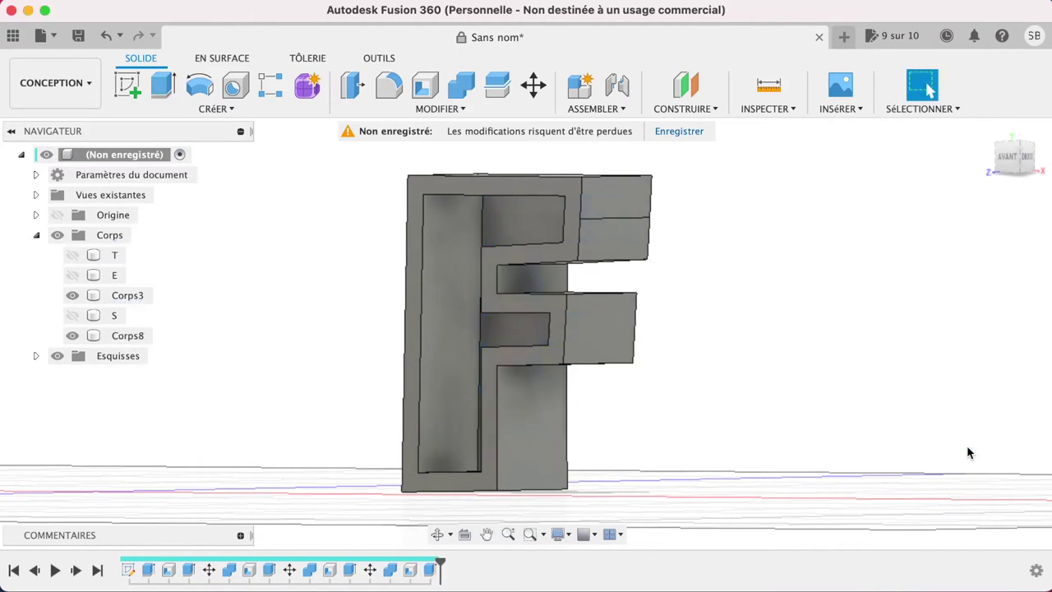
{"action": "left_click", "coordinate": [1029, 162]}
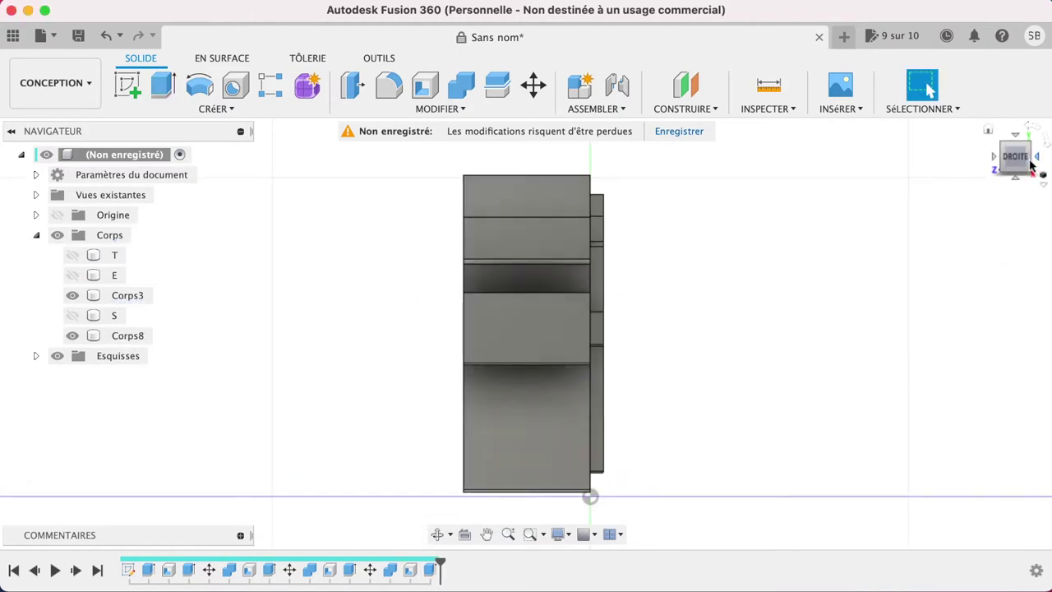
- Move the Corps8 plate 14 mm along Z into the hollow F
{"action": "left_click", "coordinate": [135, 341]}
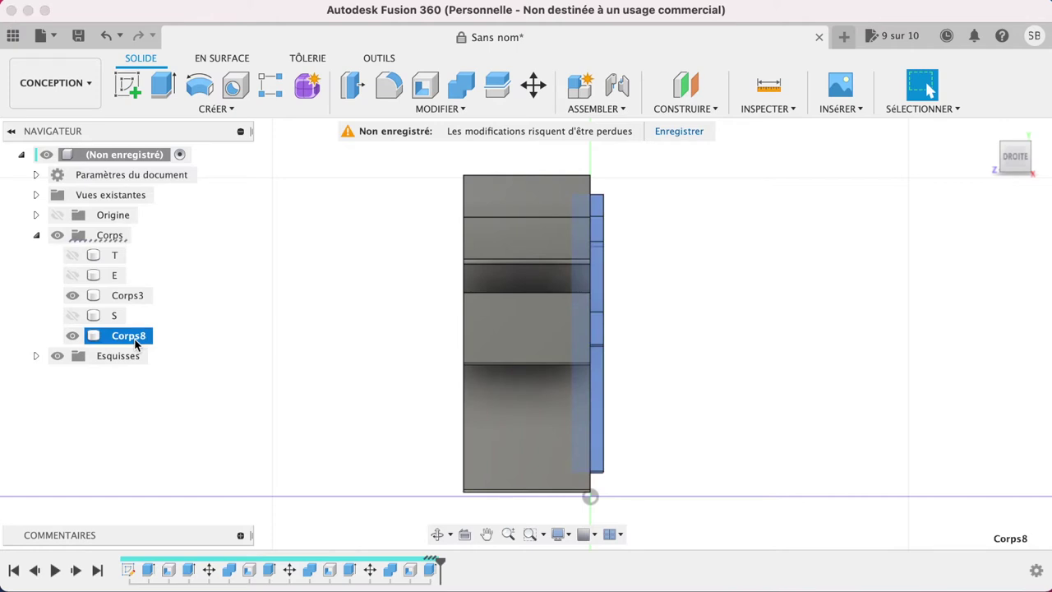
{"action": "key", "text": "m"}
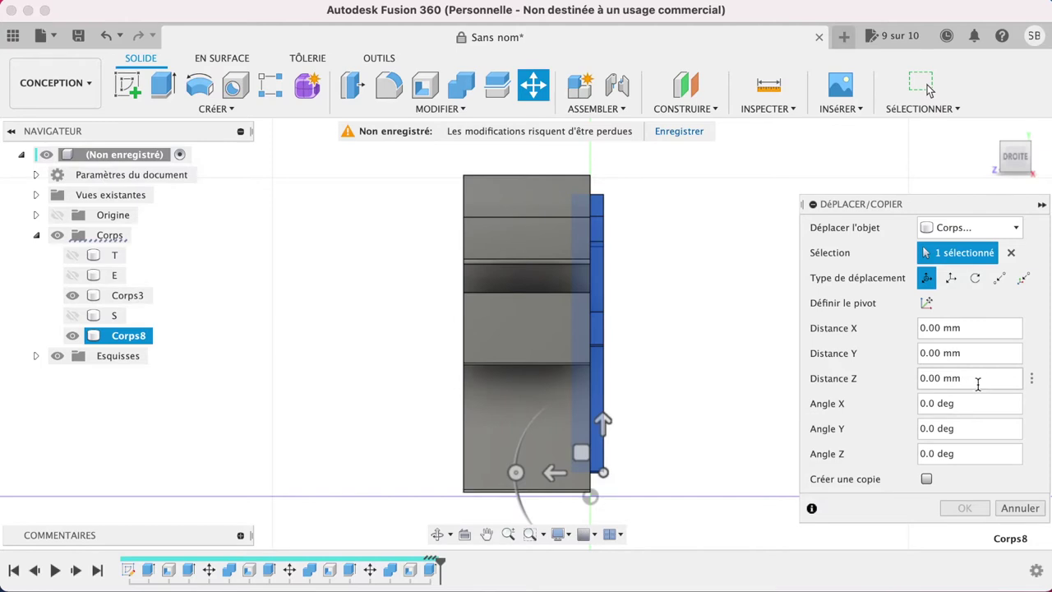
{"action": "left_click", "coordinate": [1032, 380]}
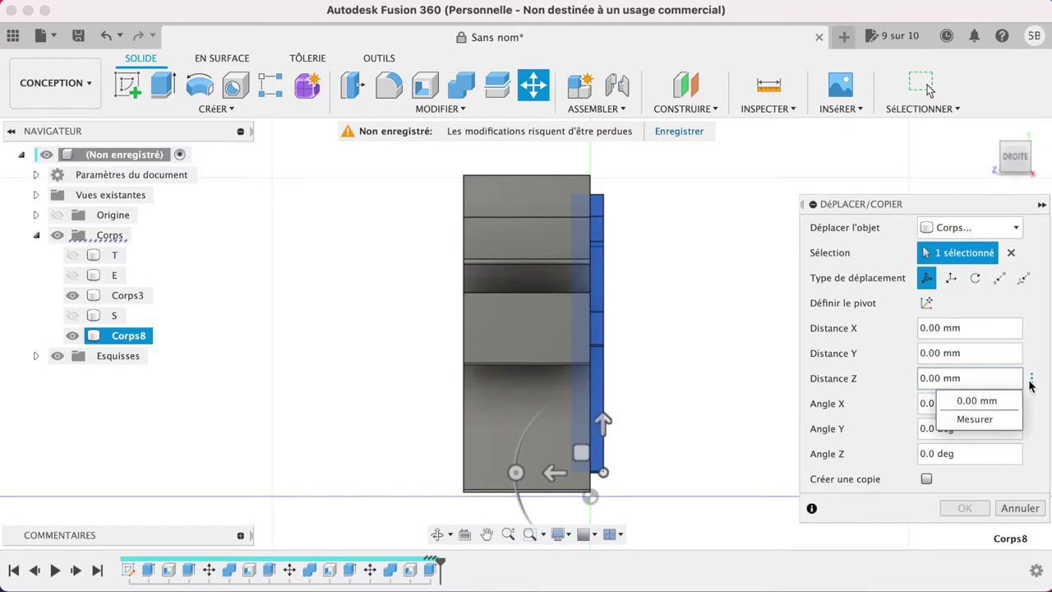
{"action": "left_click", "coordinate": [987, 380]}
{"action": "type", "text": "14"}
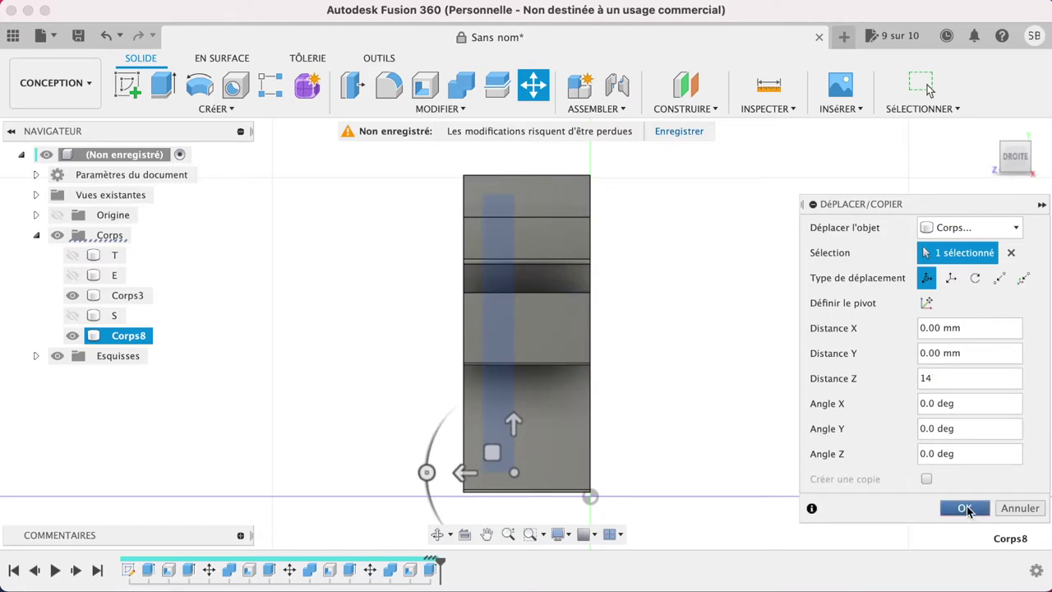
{"action": "left_click", "coordinate": [967, 508]}
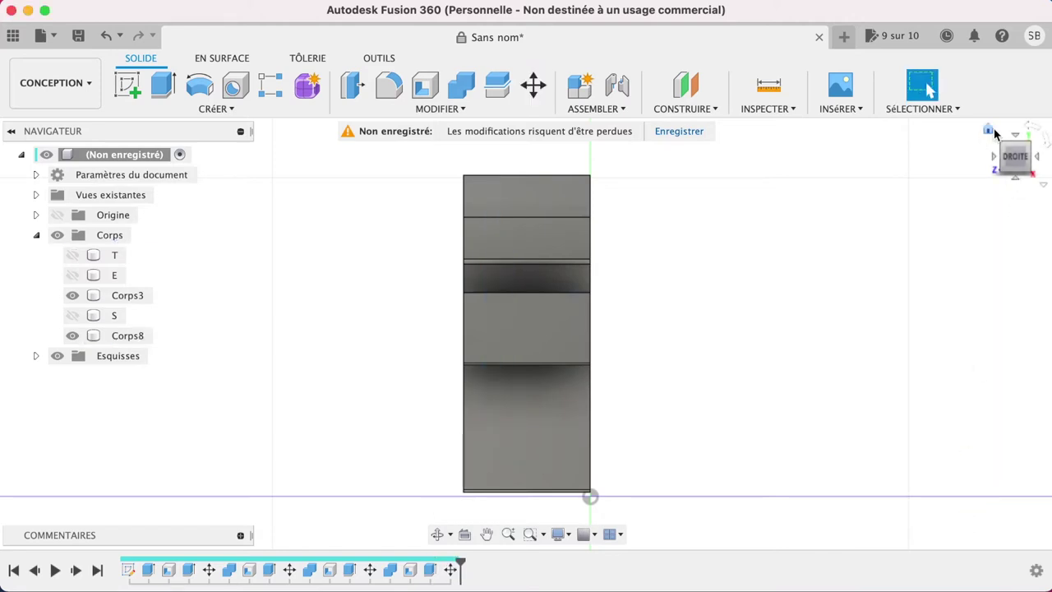
{"action": "left_click", "coordinate": [989, 131]}
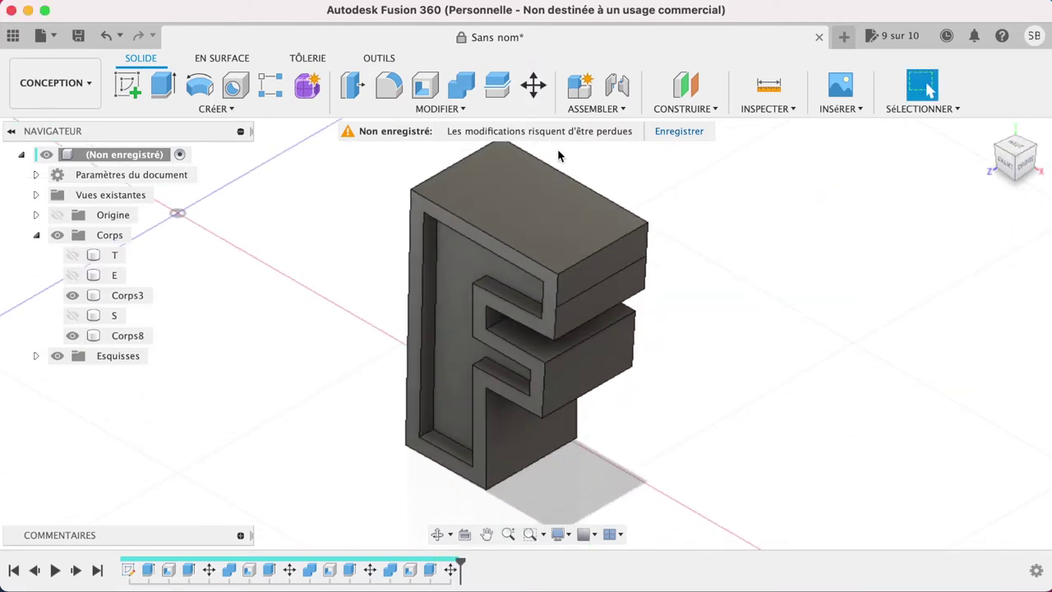
- Join the Corps8 plate into the F body Corps3
{"action": "left_click", "coordinate": [467, 88]}
{"action": "left_click", "coordinate": [552, 216]}
{"action": "left_click", "coordinate": [481, 267]}
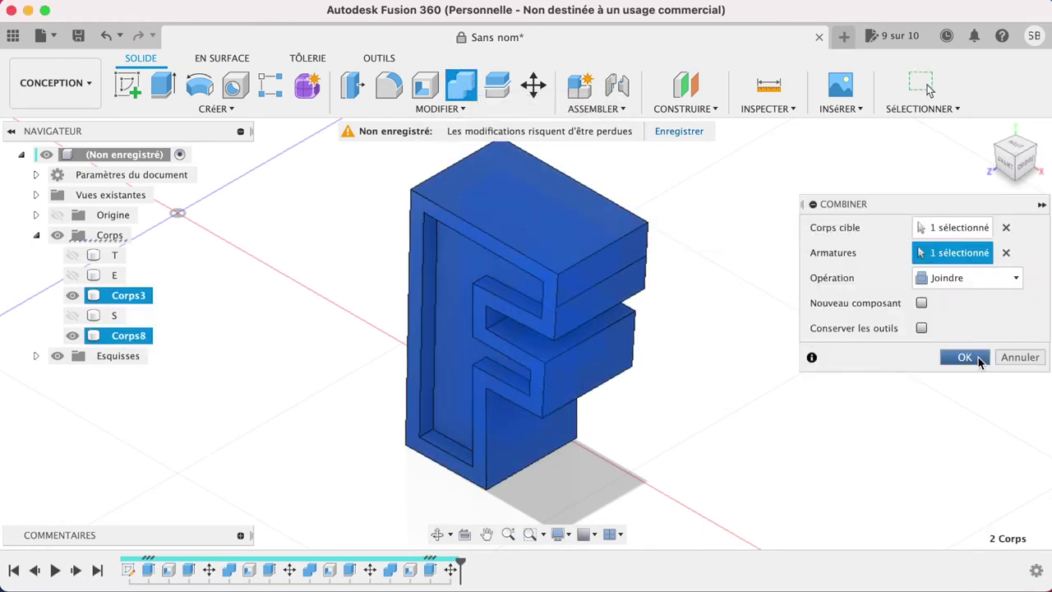
{"action": "left_click", "coordinate": [978, 360]}
{"action": "left_click", "coordinate": [964, 357]}
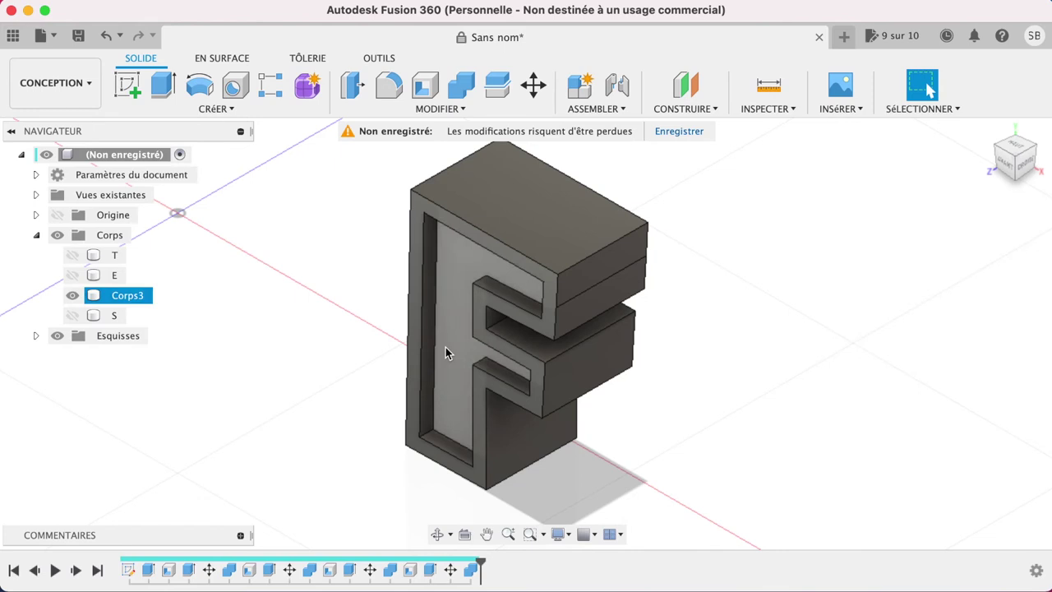
- Rename Corps3 to F and show the T, E and S letters again
{"action": "double_click", "coordinate": [134, 297]}
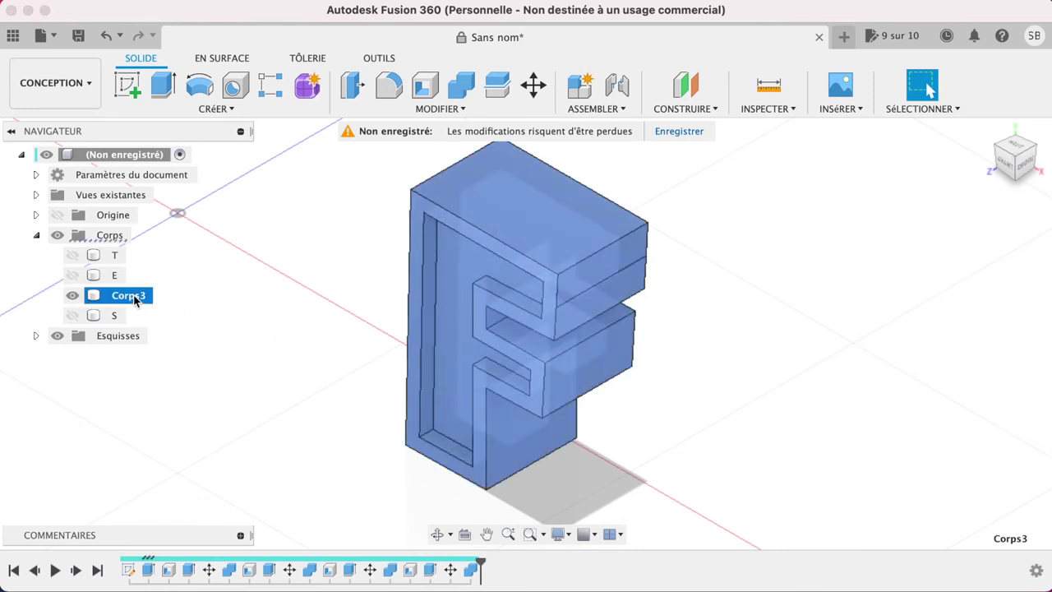
{"action": "type", "text": "F"}
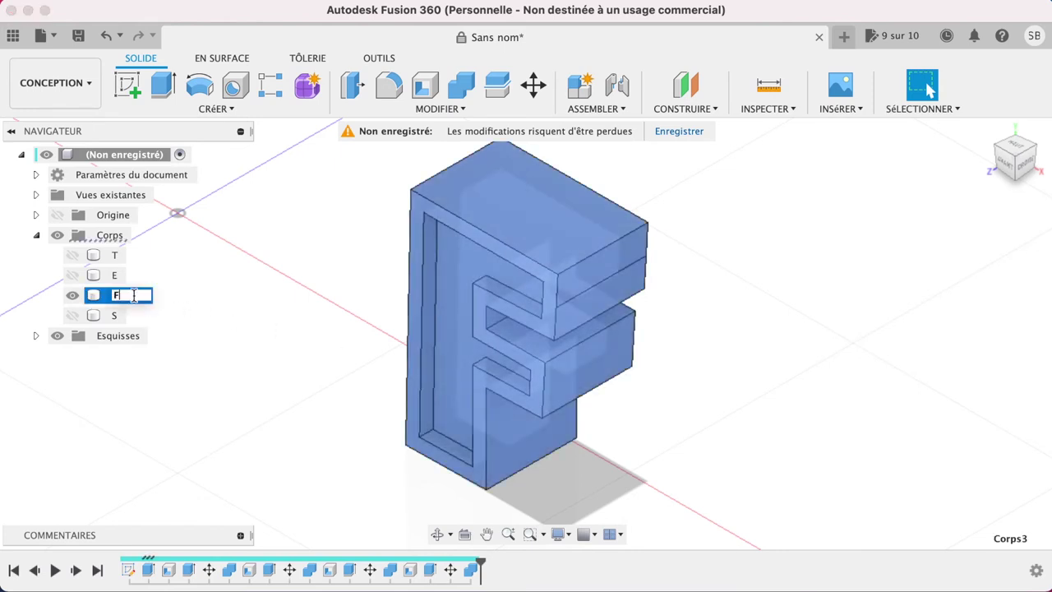
{"action": "key", "text": "Return"}
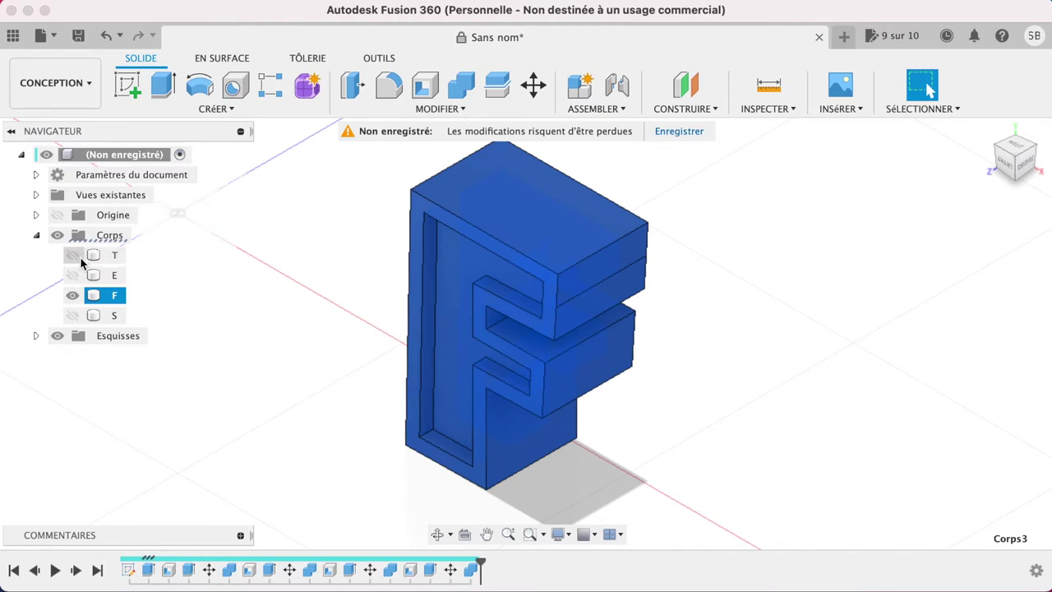
{"action": "left_click", "coordinate": [72, 255]}
{"action": "left_click", "coordinate": [73, 275]}
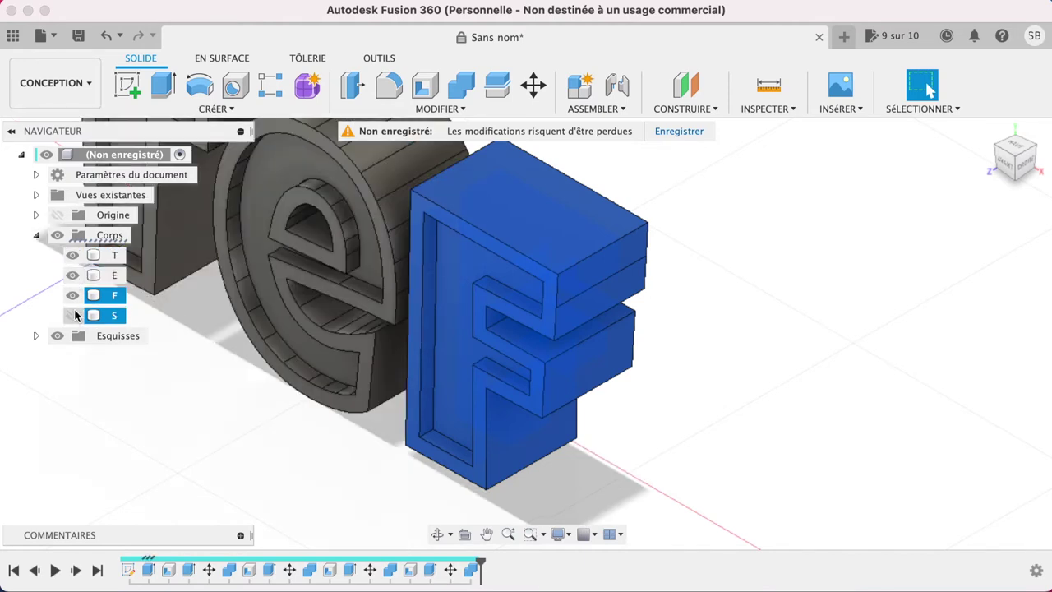
{"action": "left_click", "coordinate": [72, 315]}
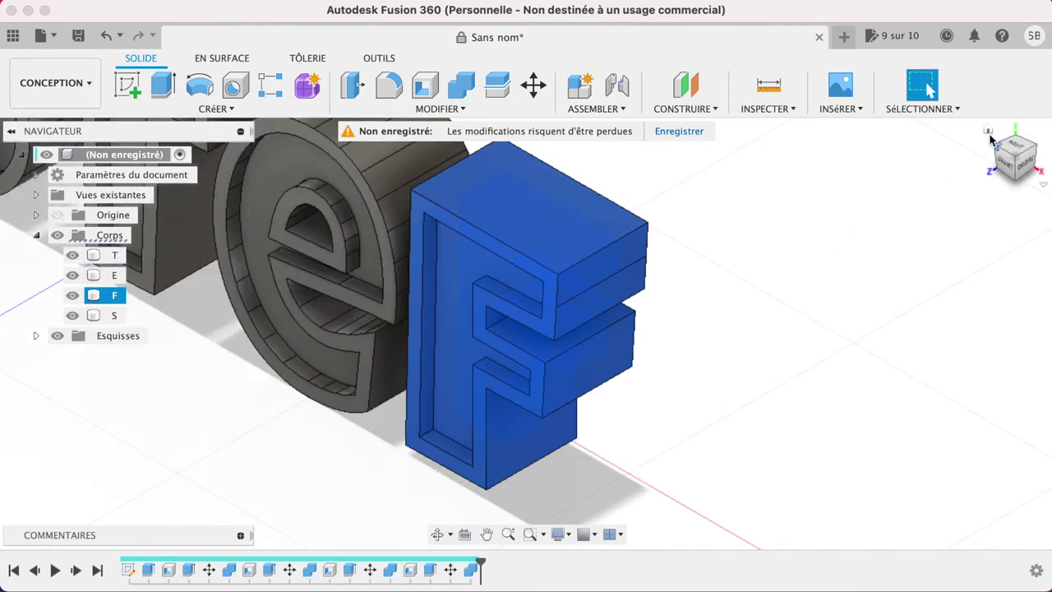
{"action": "left_click", "coordinate": [988, 130]}
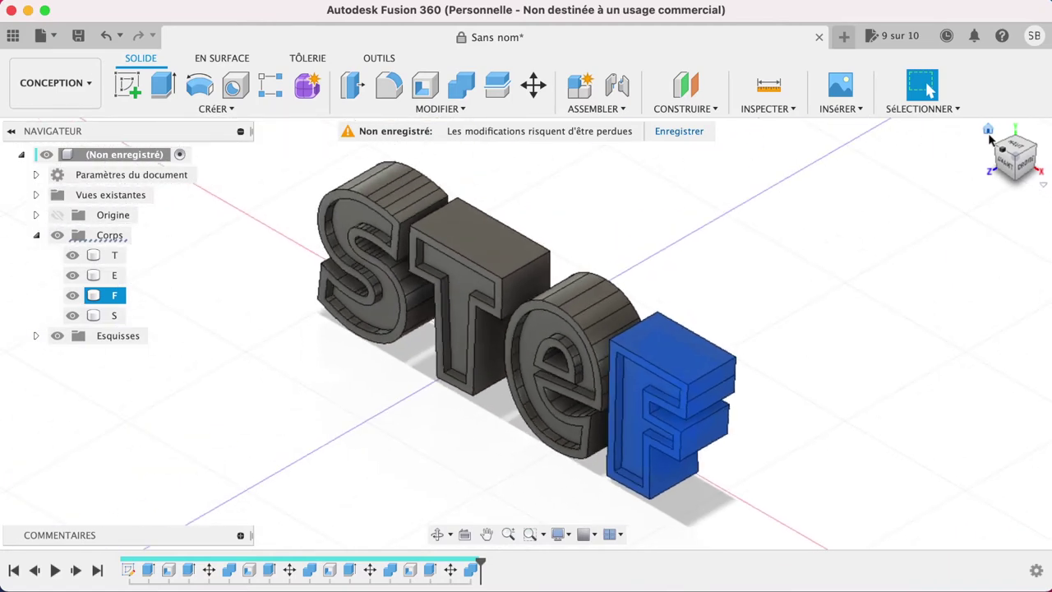
{"action": "left_click", "coordinate": [783, 219]}
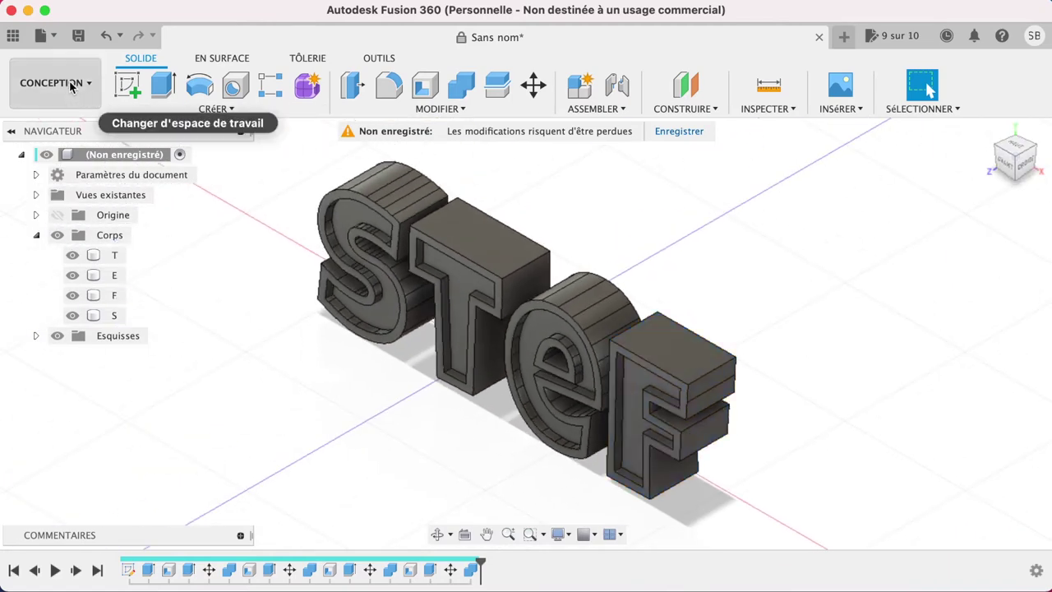
- Switch to the Render workspace and orbit to view the STeF letters from behind
{"action": "left_click", "coordinate": [71, 83]}
{"action": "left_click", "coordinate": [53, 188]}
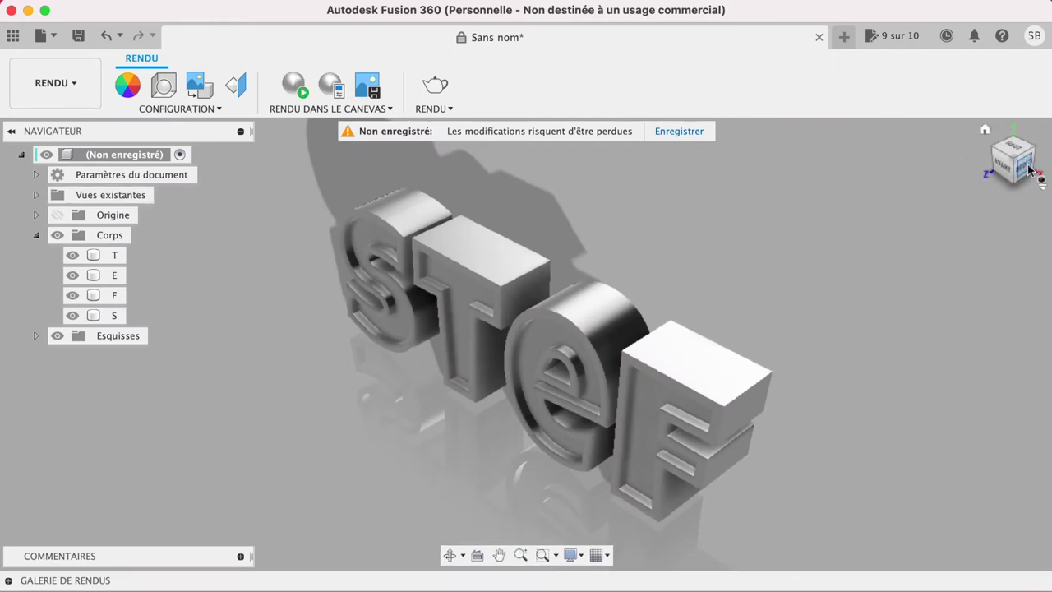
{"action": "mouse_move", "coordinate": [1030, 169]}
{"action": "left_mouse_down"}
{"action": "mouse_move", "coordinate": [822, 189]}
{"action": "mouse_move", "coordinate": [986, 197]}
{"action": "left_mouse_up"}
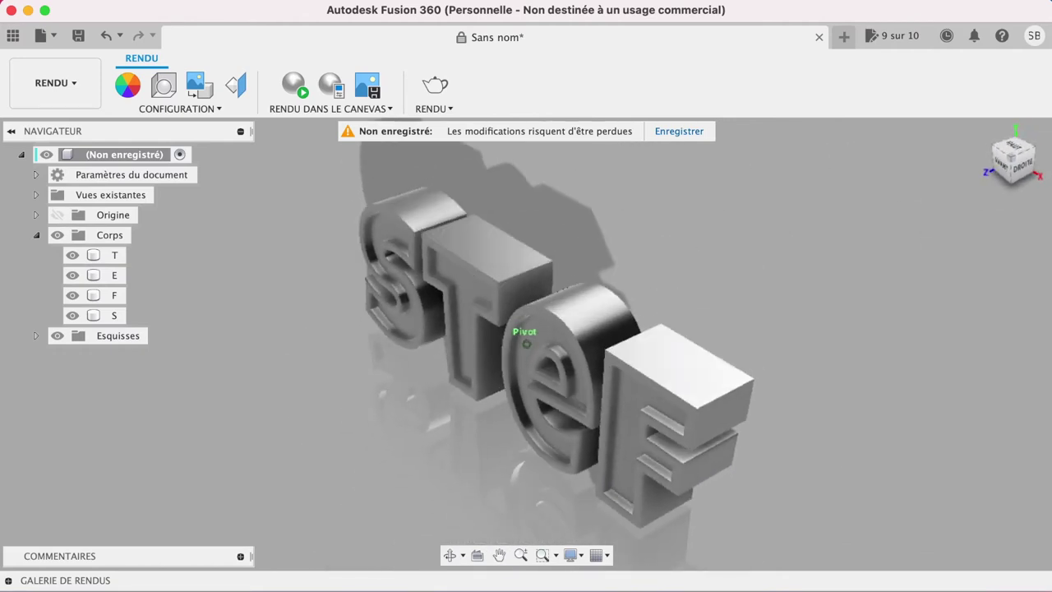
- Return to the Design workspace and hide the T and E letters
{"action": "left_click", "coordinate": [81, 85]}
{"action": "left_click", "coordinate": [52, 124]}
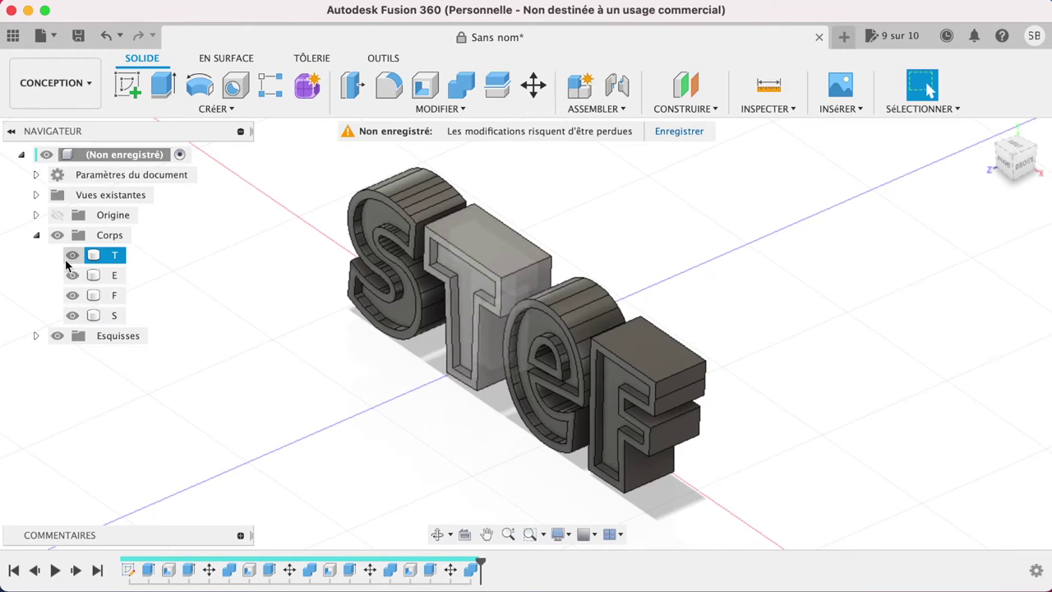
{"action": "left_click", "coordinate": [70, 256]}
{"action": "left_click", "coordinate": [72, 276]}
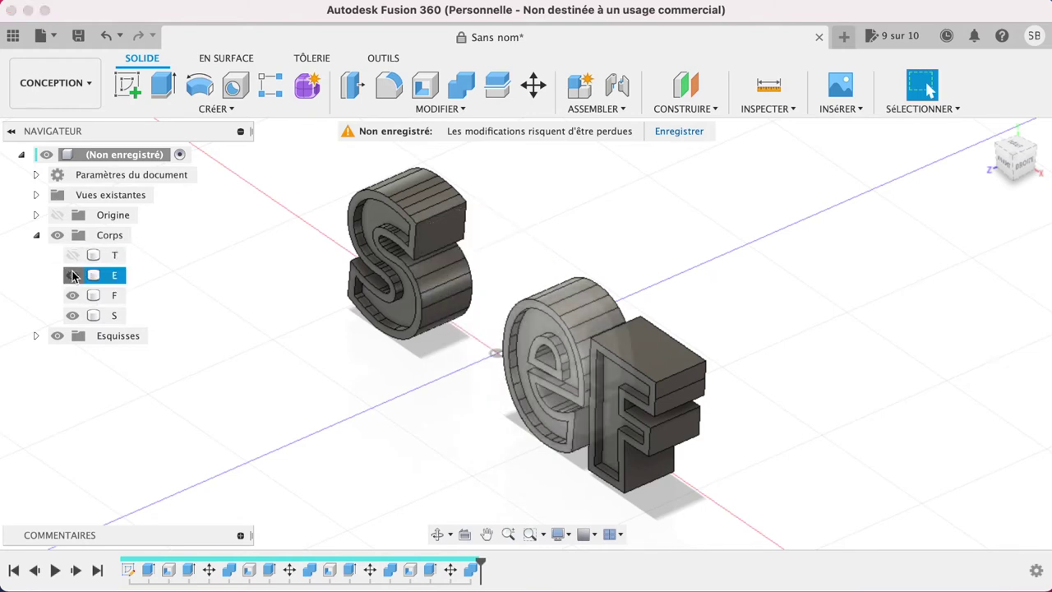
- Hide the F, then extrude the S's inner face -10 mm as a new body, Corps9
{"action": "left_click", "coordinate": [73, 295]}
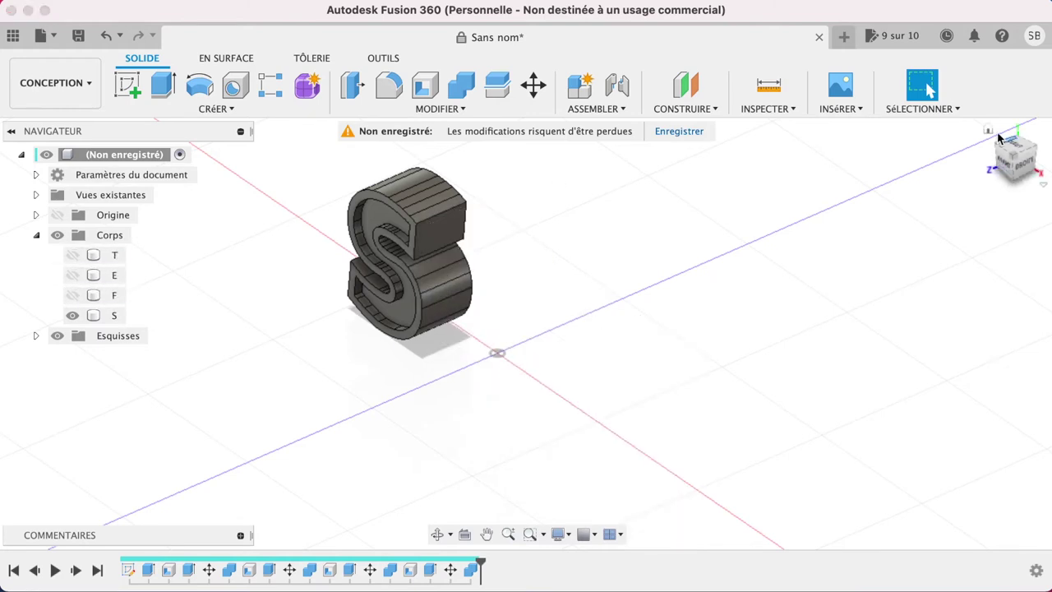
{"action": "left_click", "coordinate": [988, 132]}
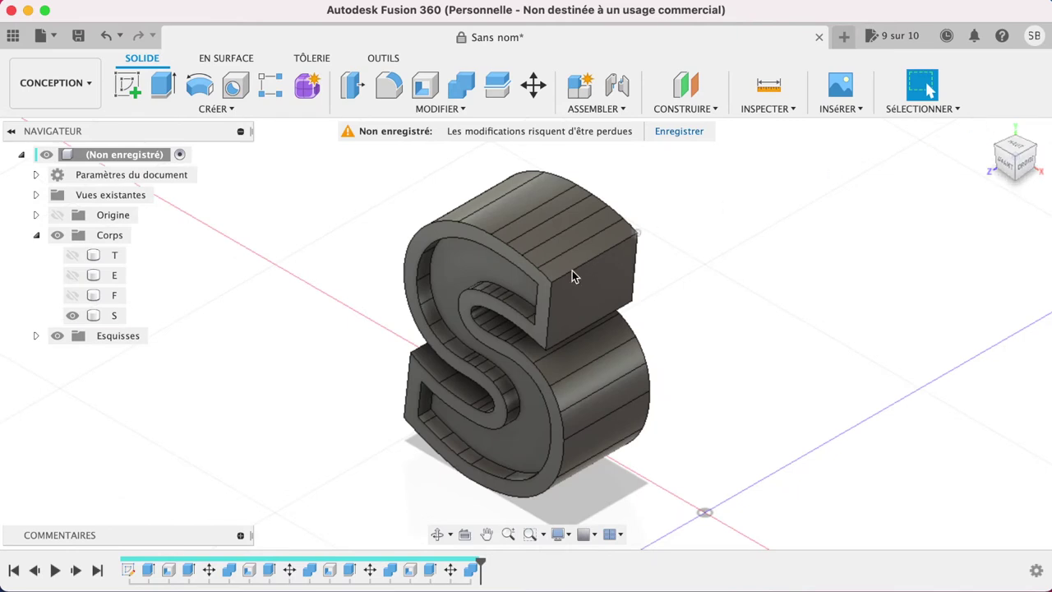
{"action": "left_click", "coordinate": [485, 279]}
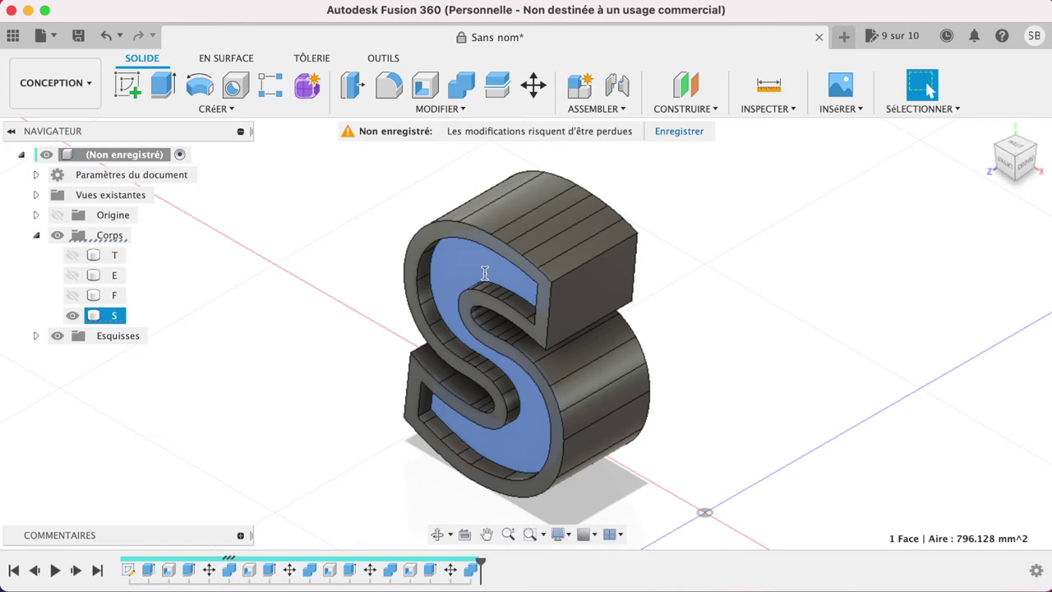
{"action": "key", "text": "e"}
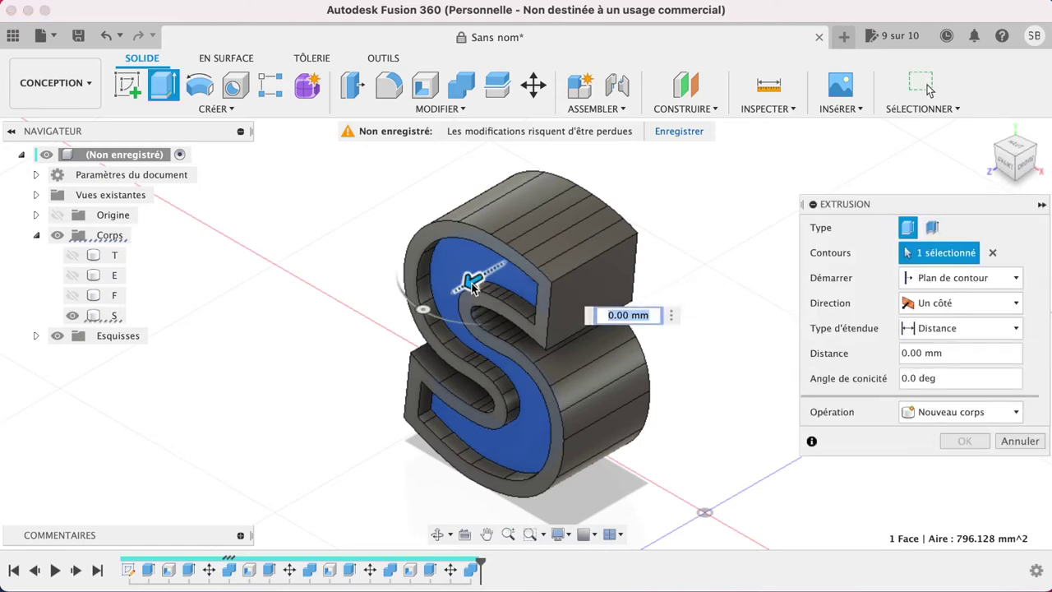
{"action": "left_click_drag", "start_coordinate": [485, 279], "coordinate": [627, 218]}
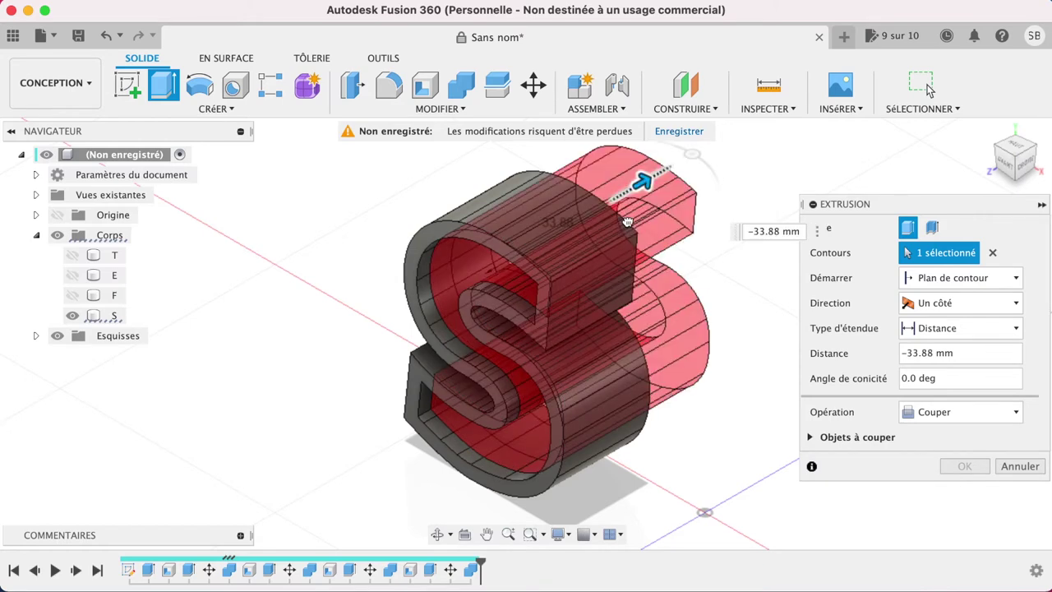
{"action": "left_click_drag", "start_coordinate": [627, 222], "coordinate": [644, 219]}
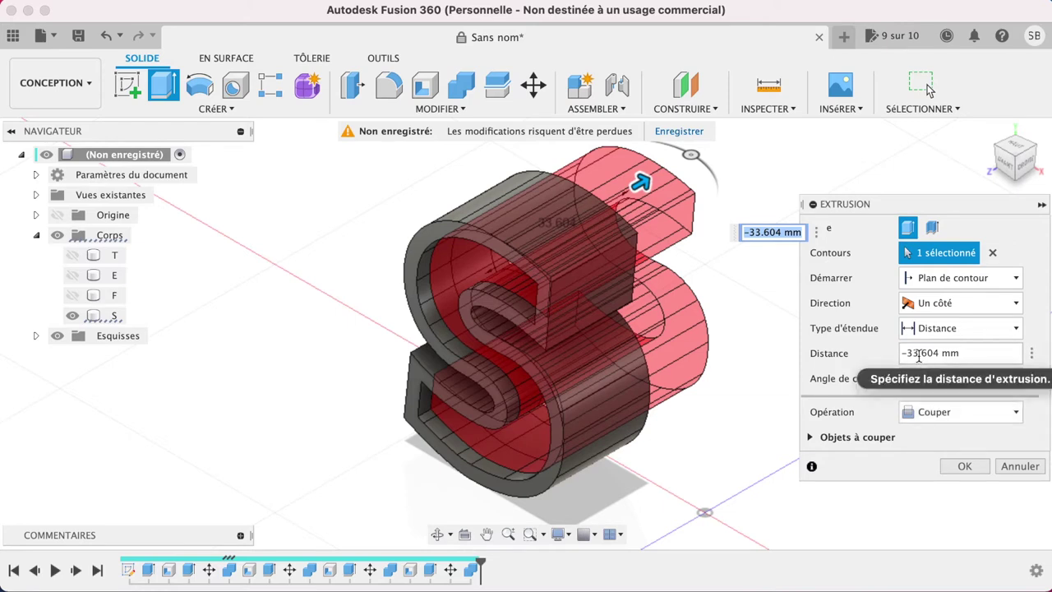
{"action": "left_click", "coordinate": [978, 353]}
{"action": "left_click_drag", "start_coordinate": [973, 354], "coordinate": [893, 351]}
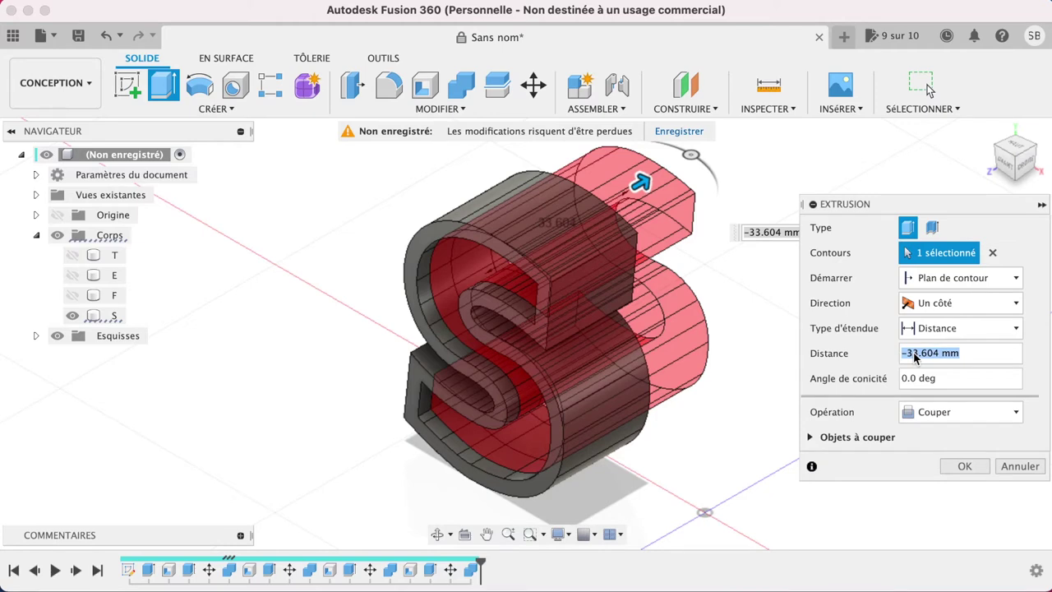
{"action": "type", "text": "-1à"}
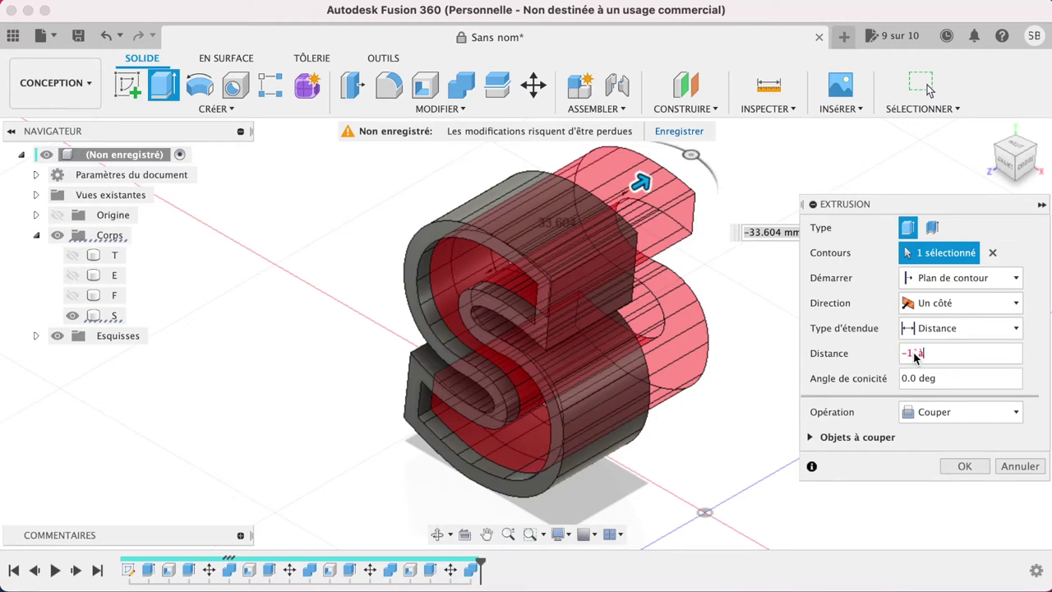
{"action": "type", "text": "0"}
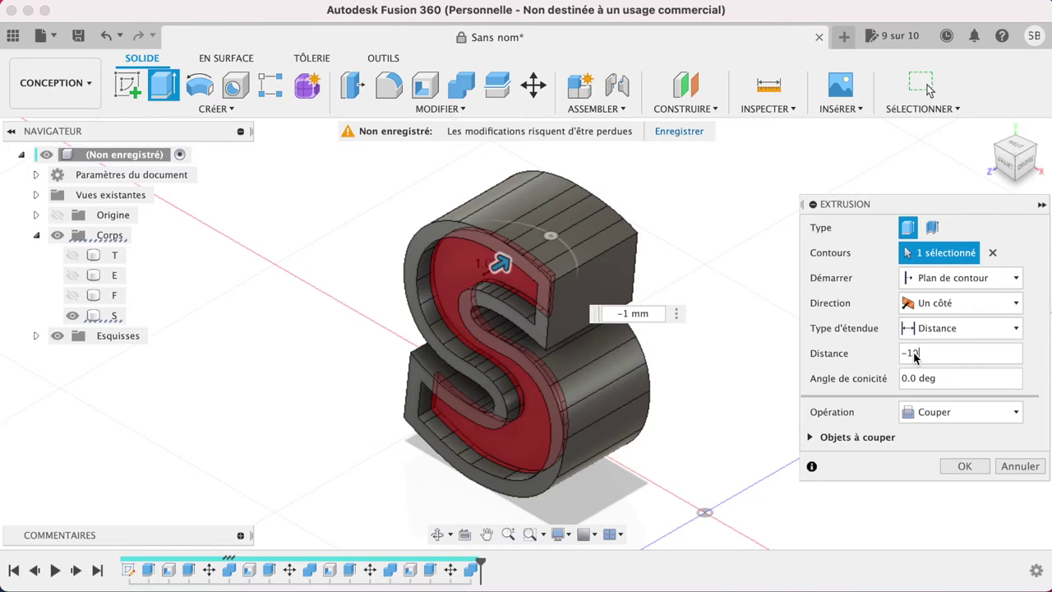
{"action": "left_click", "coordinate": [966, 420]}
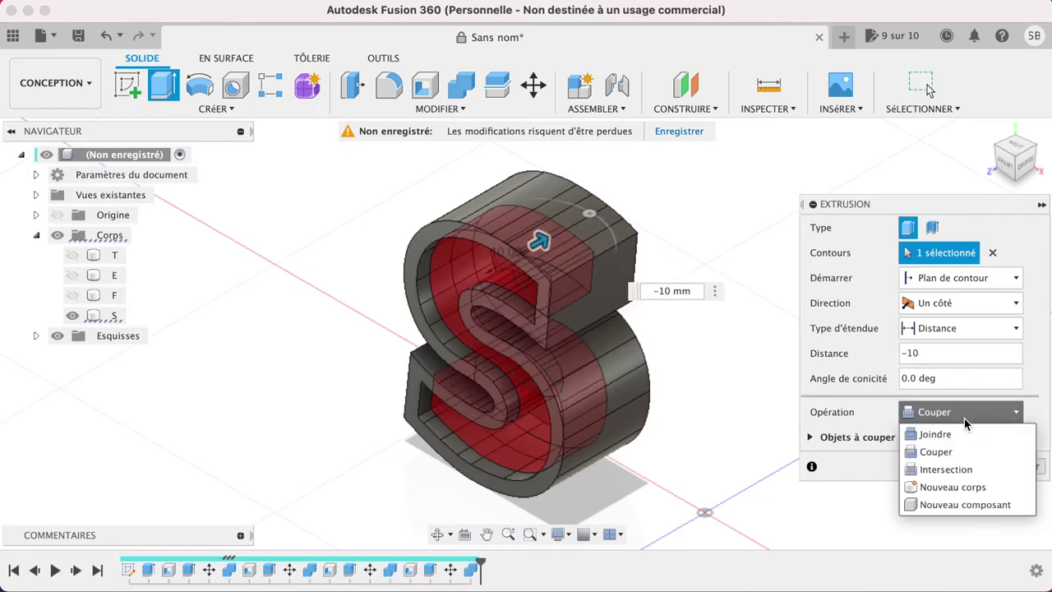
{"action": "left_click", "coordinate": [952, 486]}
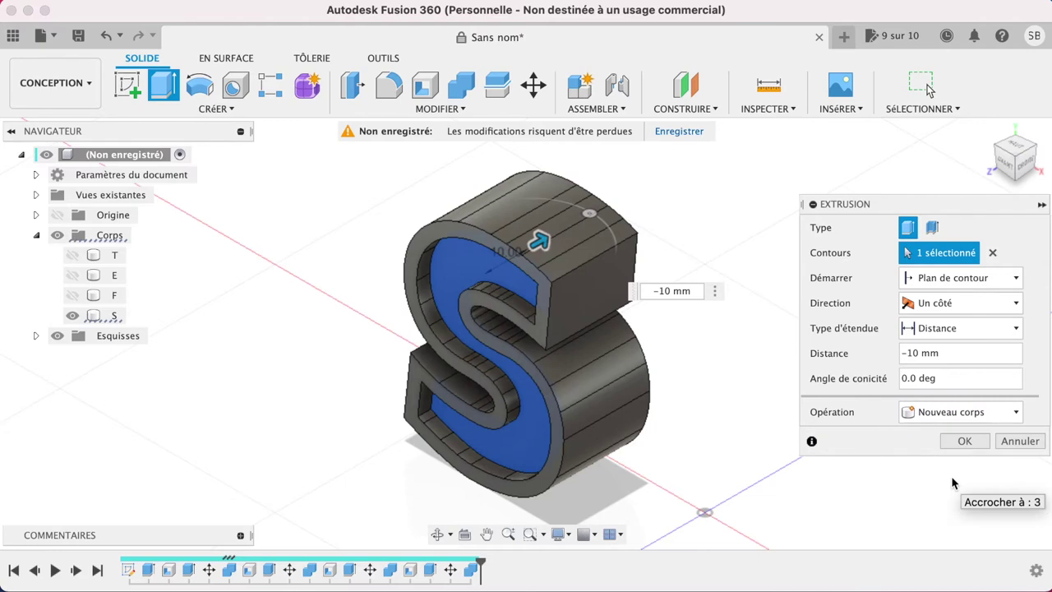
{"action": "left_click", "coordinate": [965, 441]}
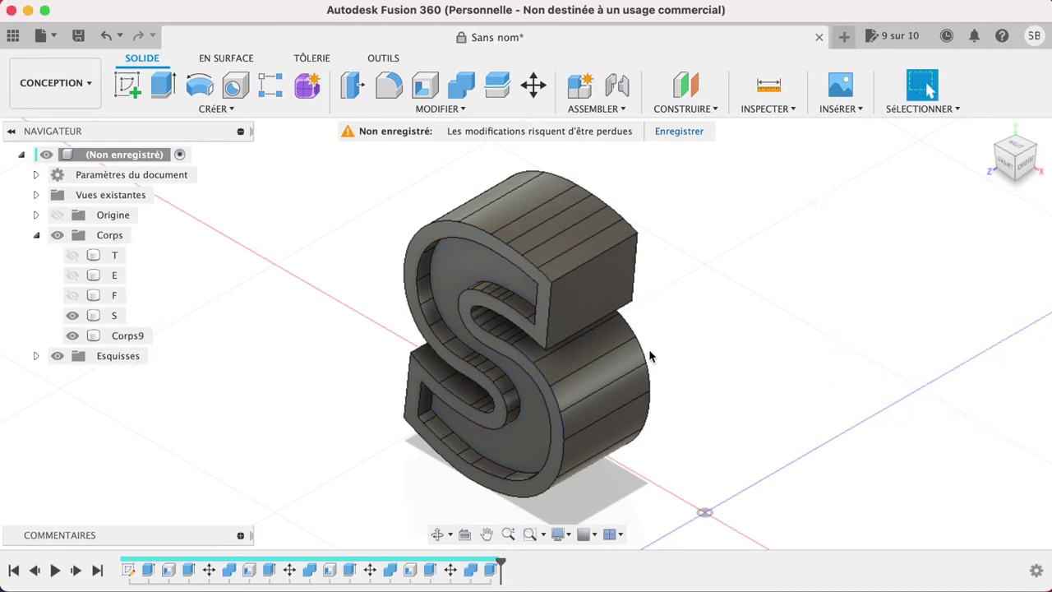
- With Corps9 hidden, cut 44.74 mm into the S's inner face, then show Corps9 again
{"action": "left_click", "coordinate": [73, 337]}
{"action": "middle_click_drag", "start_coordinate": [525, 322], "coordinate": [534, 325], "text": "shift"}
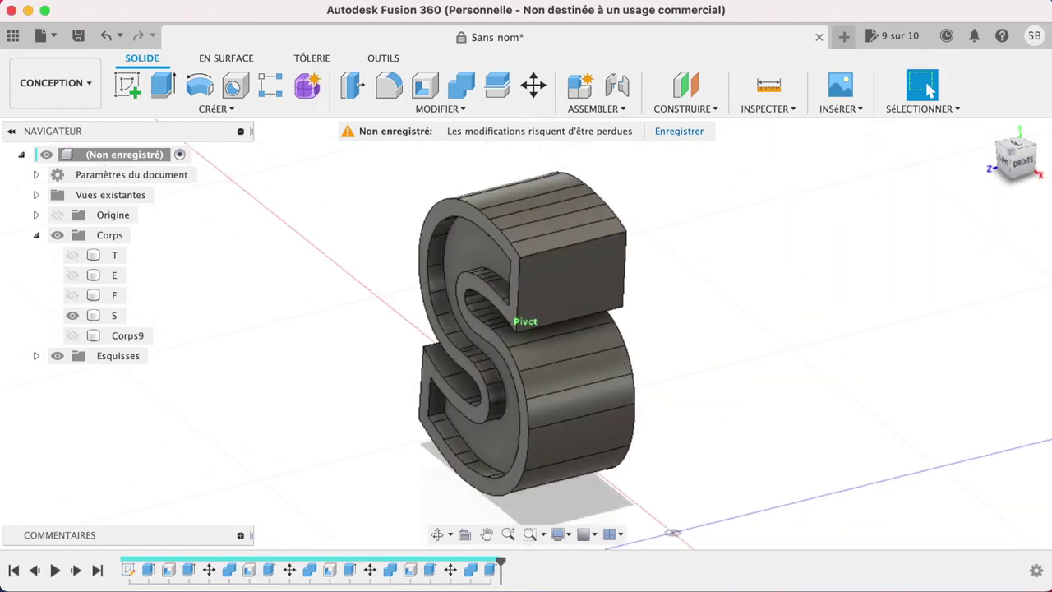
{"action": "left_click", "coordinate": [485, 260]}
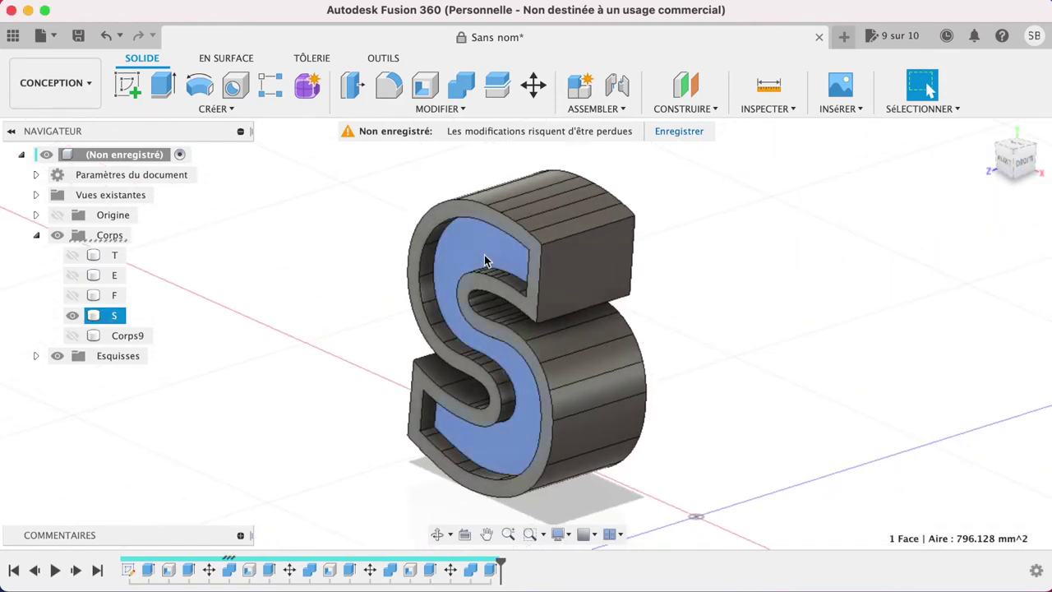
{"action": "key", "text": "e"}
{"action": "left_click", "coordinate": [485, 260]}
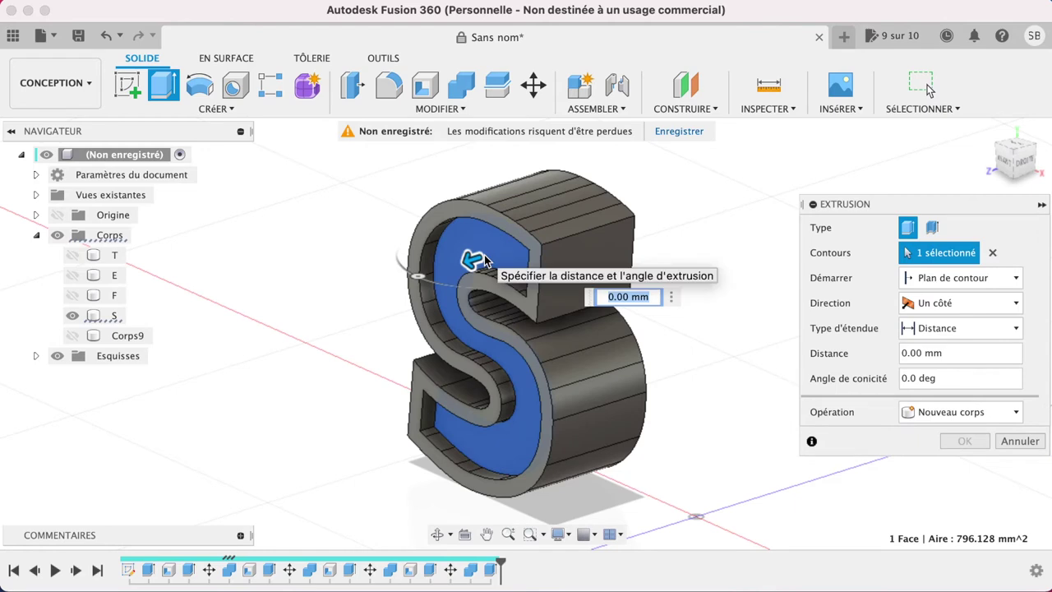
{"action": "left_click_drag", "start_coordinate": [485, 261], "coordinate": [689, 220]}
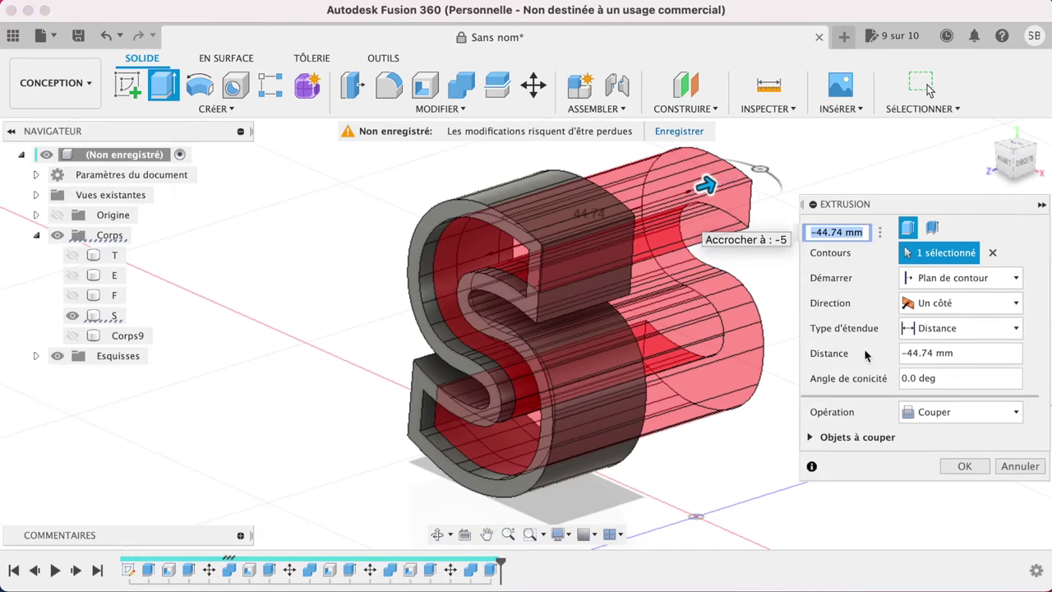
{"action": "left_click", "coordinate": [979, 474]}
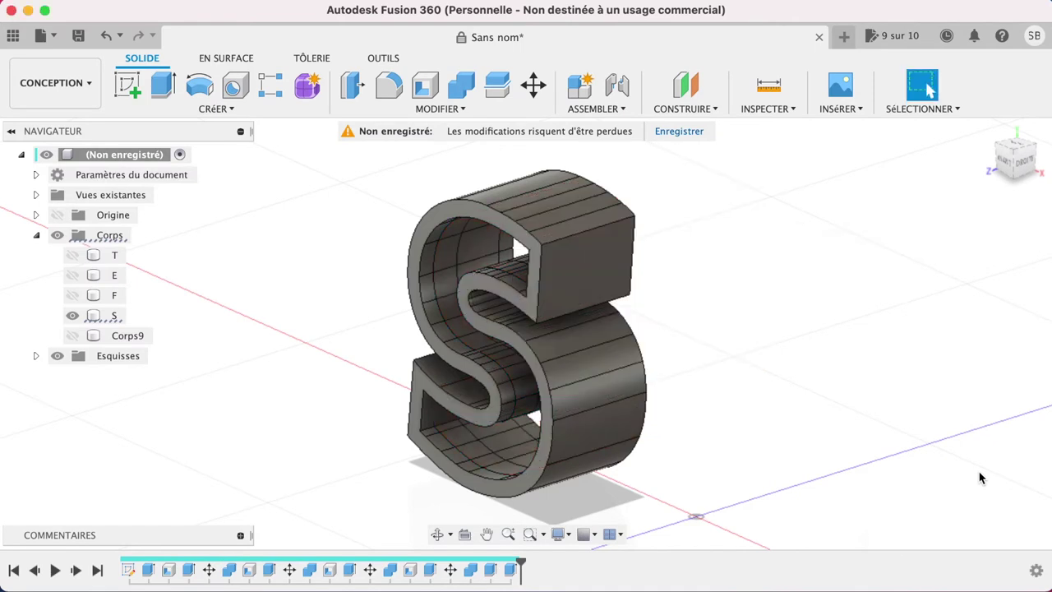
{"action": "left_click", "coordinate": [73, 336]}
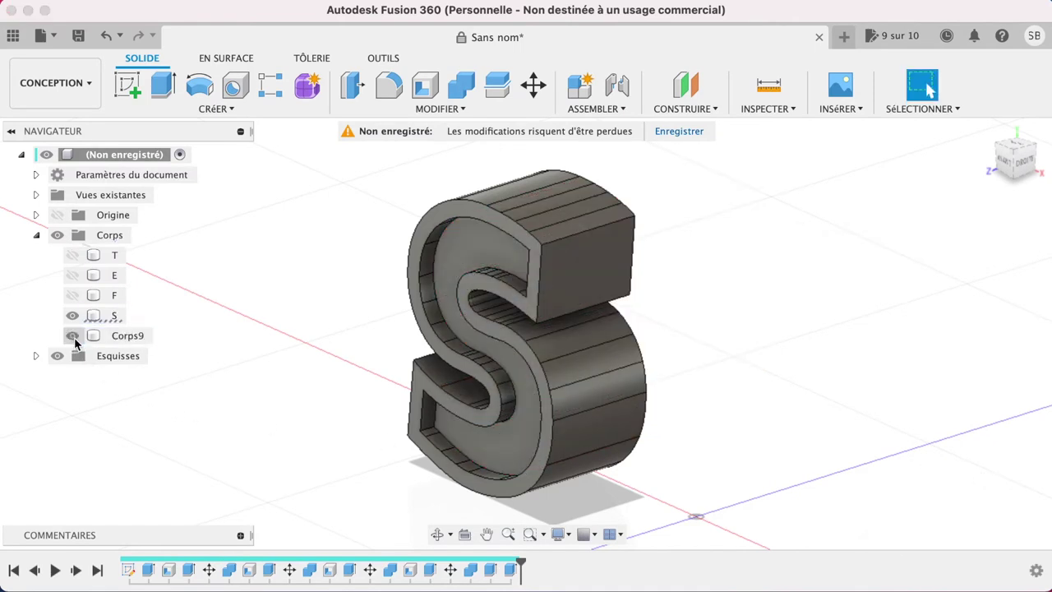
- Hide the outer S shell and select Corps9's front face from the right-side view
{"action": "left_click", "coordinate": [1024, 164]}
{"action": "middle_click_drag", "start_coordinate": [526, 329], "coordinate": [625, 378], "text": "shift"}
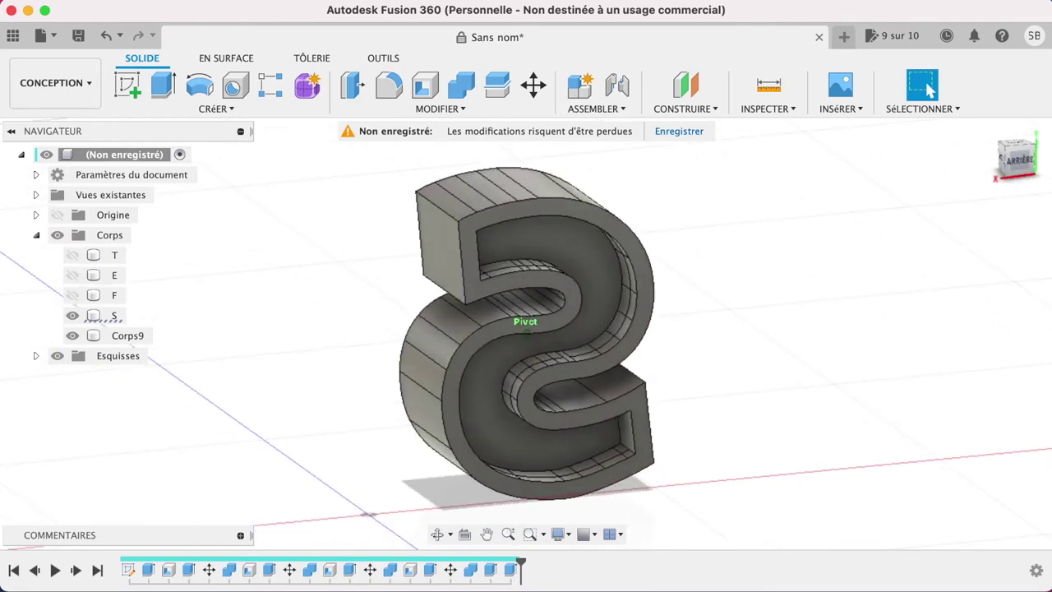
{"action": "middle_click_drag", "start_coordinate": [526, 329], "coordinate": [576, 345], "text": "shift"}
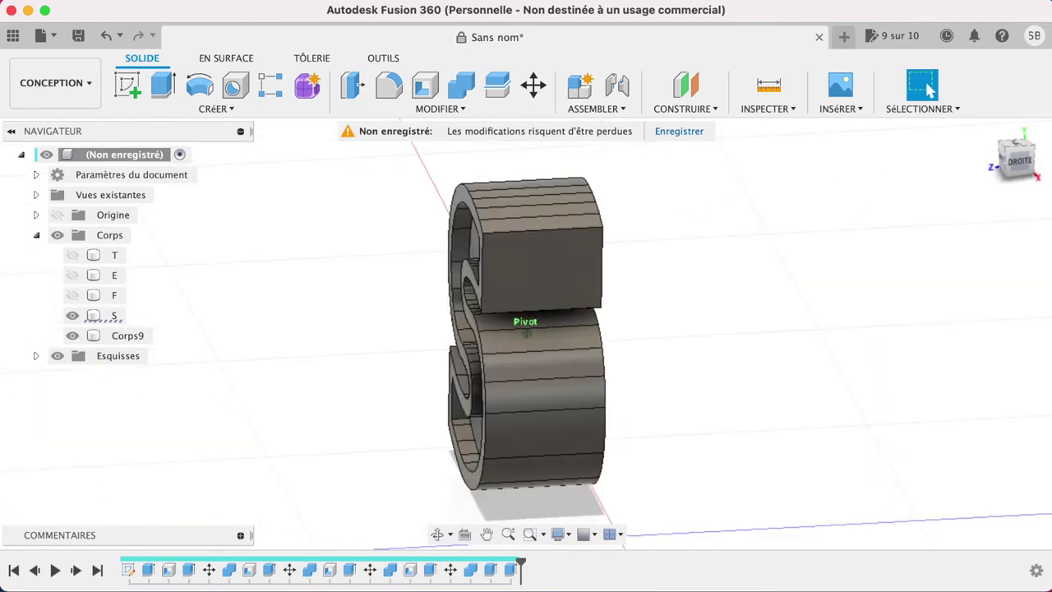
{"action": "mouse_move", "coordinate": [526, 329]}
{"action": "middle_mouse_down", "text": "shift"}
{"action": "mouse_move", "coordinate": [493, 329]}
{"action": "mouse_move", "coordinate": [592, 337]}
{"action": "middle_mouse_up", "text": "shift"}
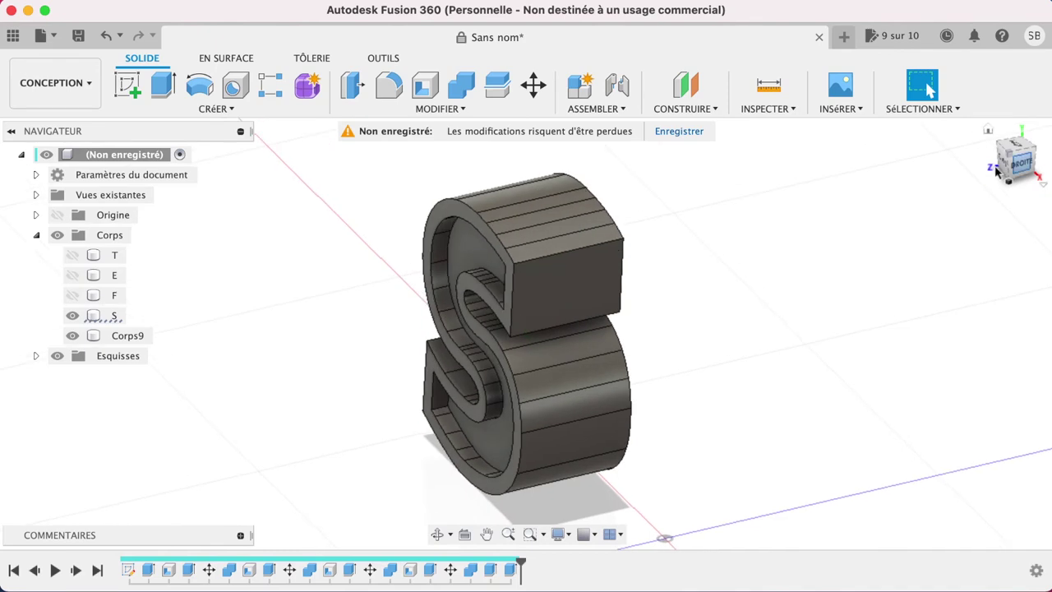
{"action": "left_click", "coordinate": [70, 322]}
{"action": "left_click", "coordinate": [71, 318]}
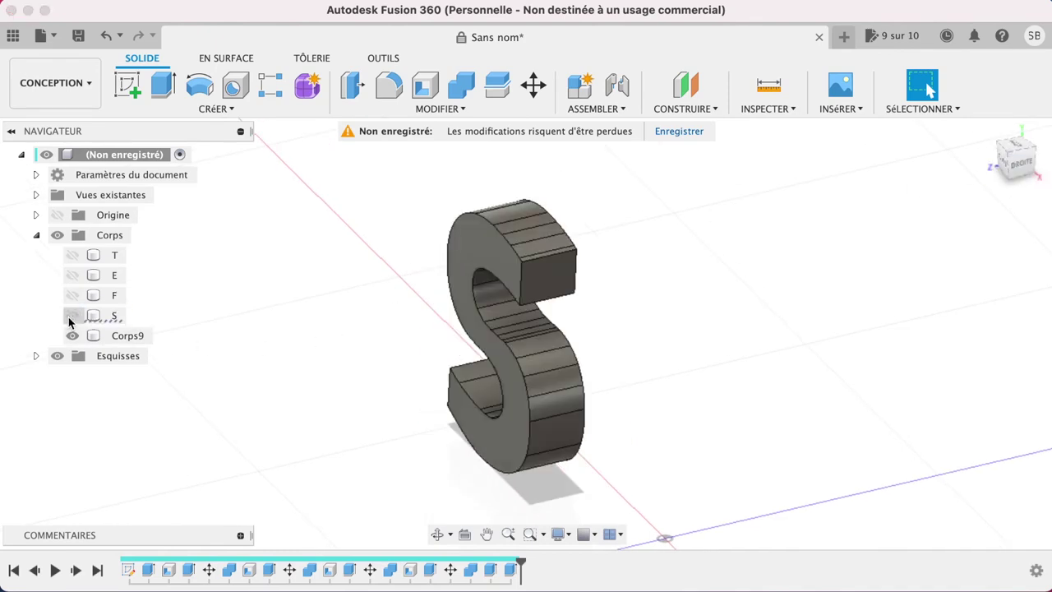
{"action": "left_click", "coordinate": [1023, 166]}
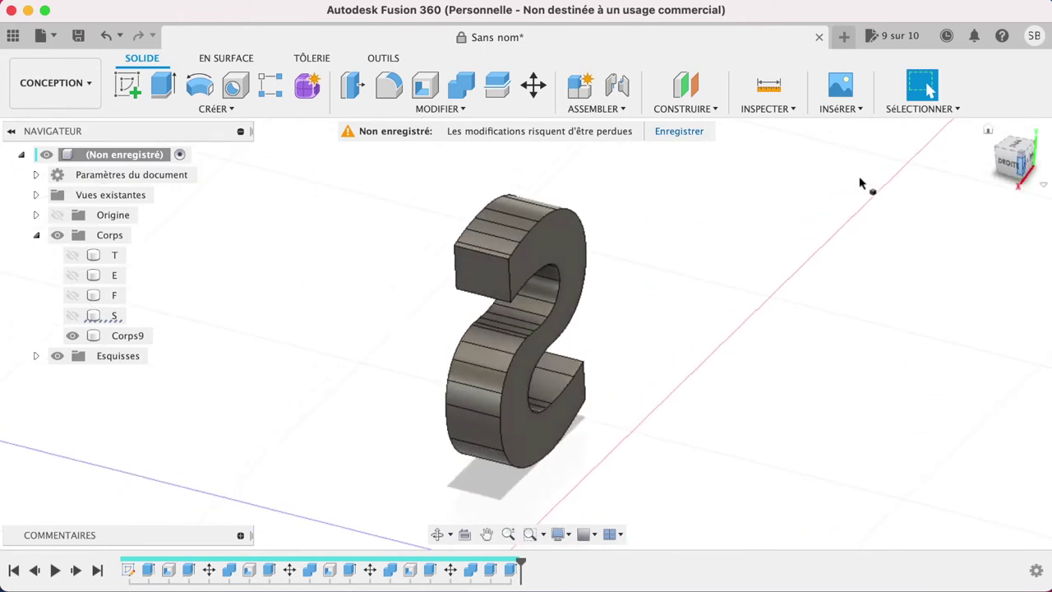
{"action": "left_click", "coordinate": [548, 261]}
- Cut -8 mm into Corps9 from that face to leave a thin S plate, then show the S
{"action": "key", "text": "e"}
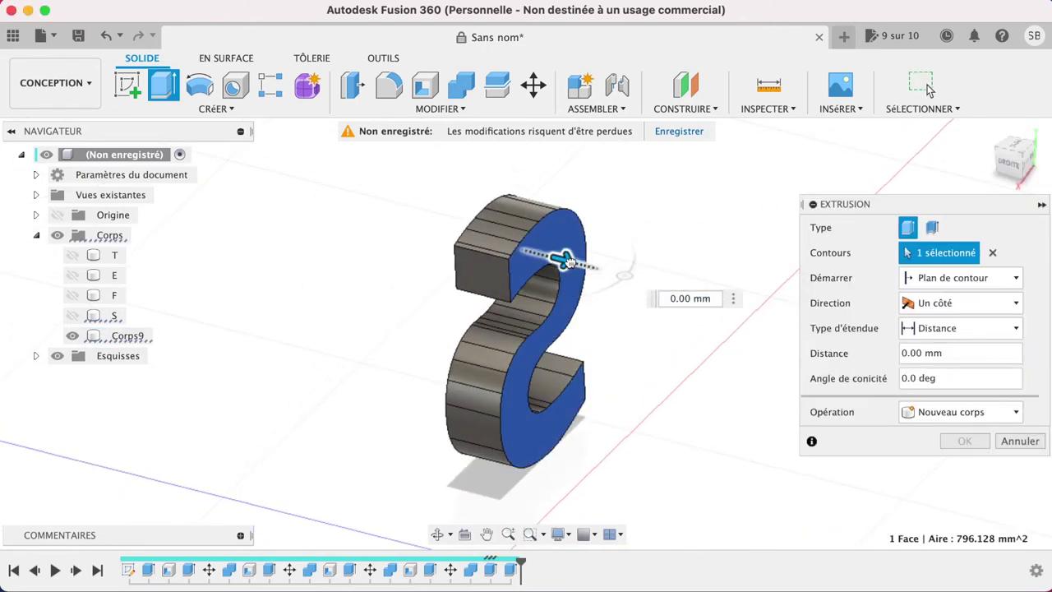
{"action": "left_click_drag", "start_coordinate": [554, 259], "coordinate": [552, 260]}
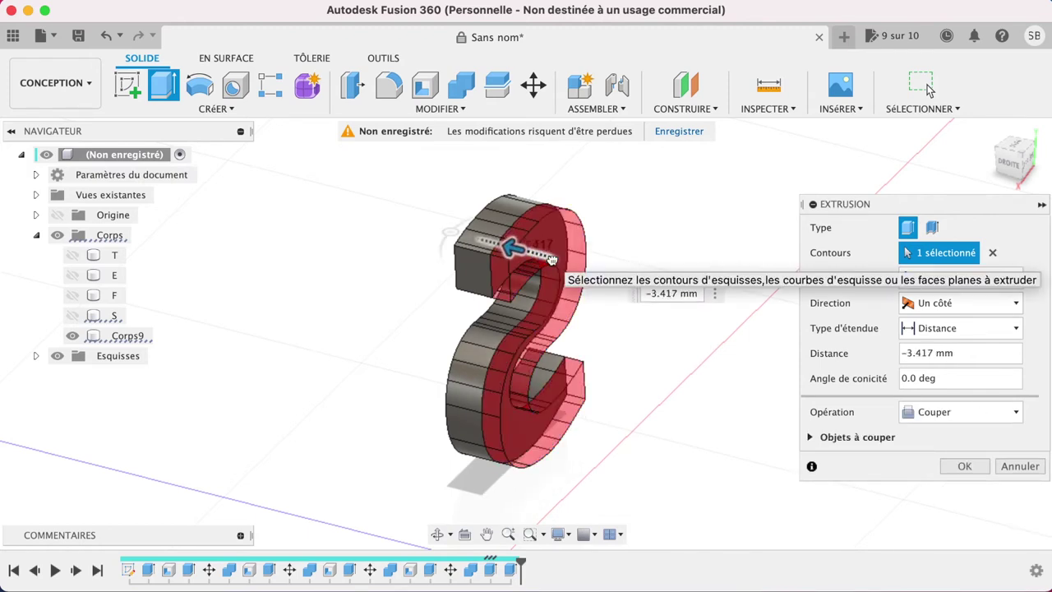
{"action": "left_click_drag", "start_coordinate": [538, 257], "coordinate": [538, 258]}
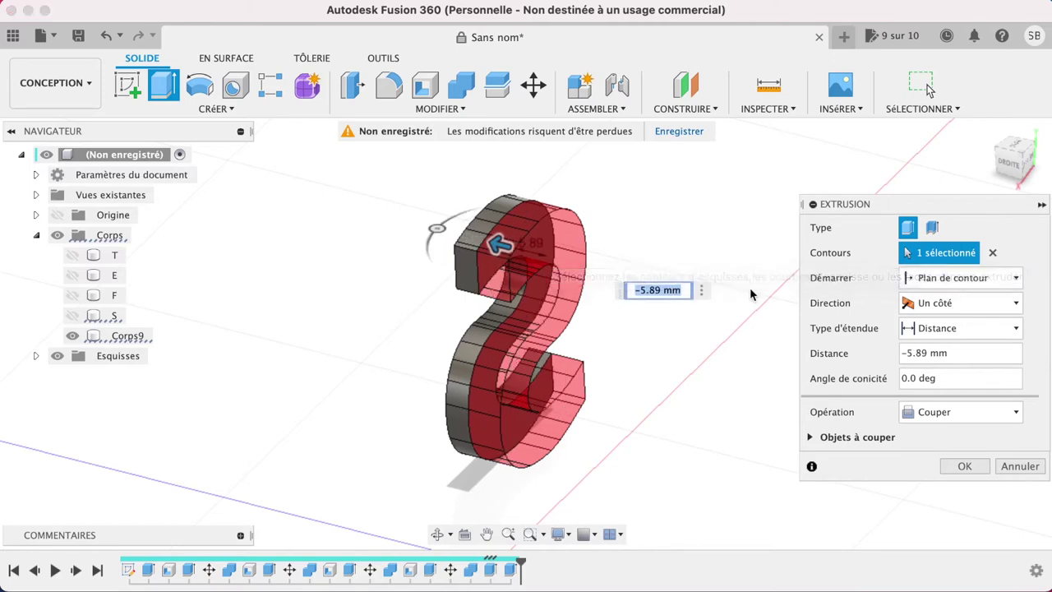
{"action": "left_click", "coordinate": [960, 355]}
{"action": "double_click", "coordinate": [960, 355]}
{"action": "type", "text": "-10"}
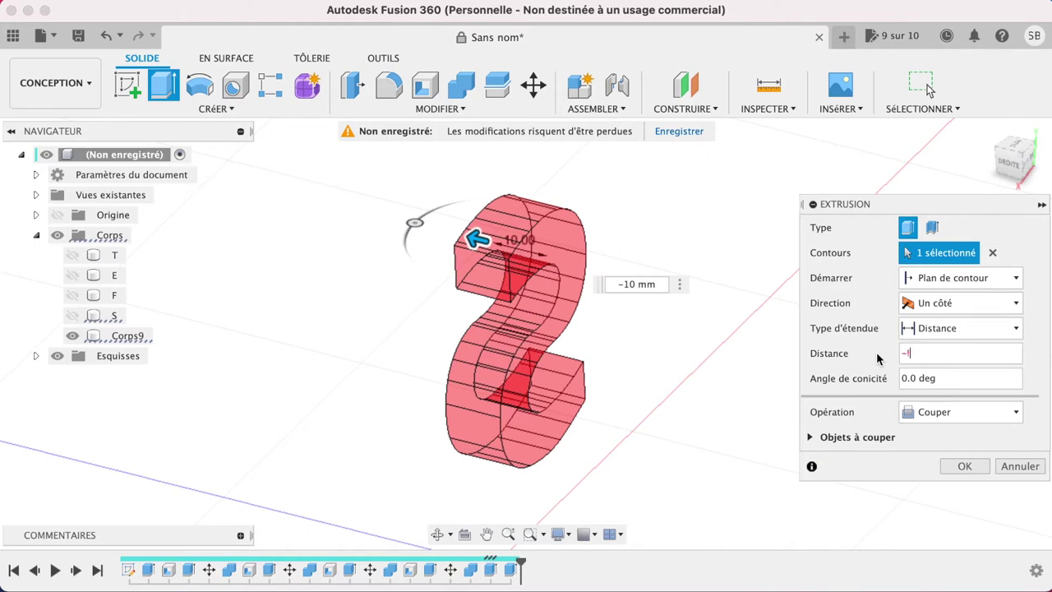
{"action": "type", "text": "8"}
{"action": "key", "text": "Return"}
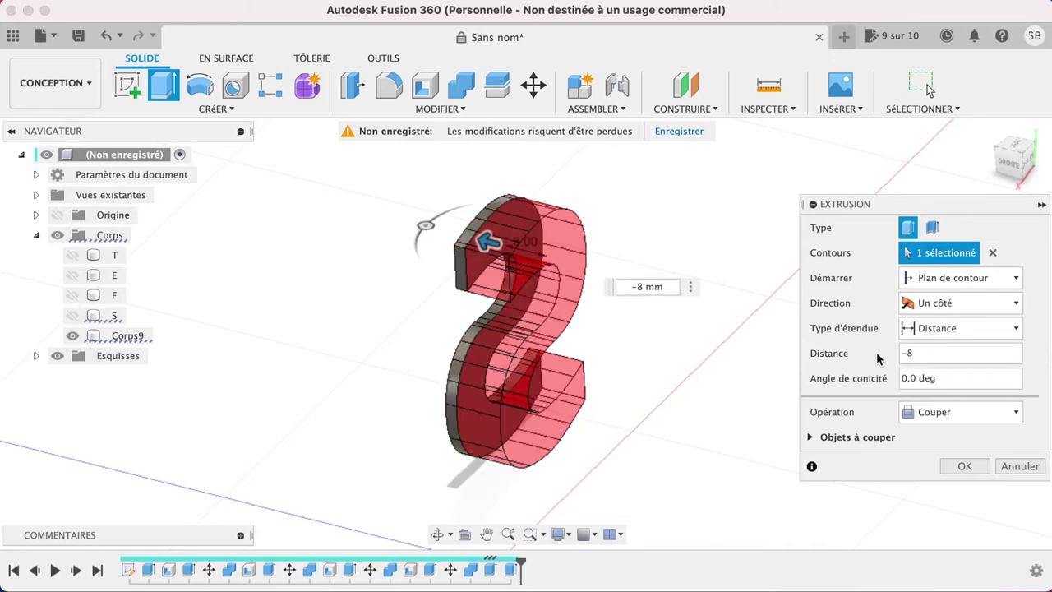
{"action": "left_click", "coordinate": [960, 466]}
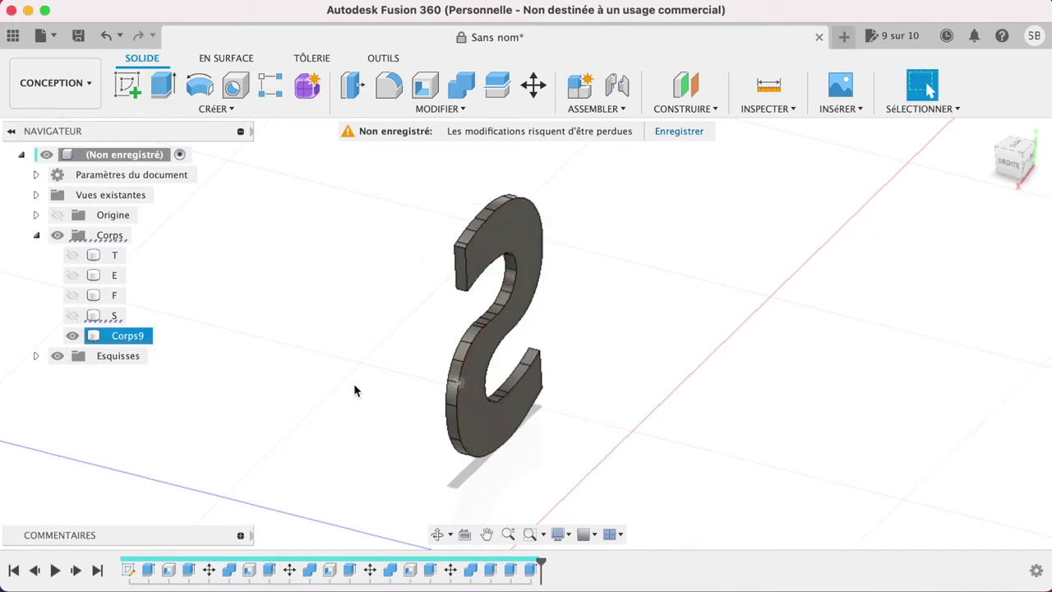
{"action": "left_click", "coordinate": [72, 318]}
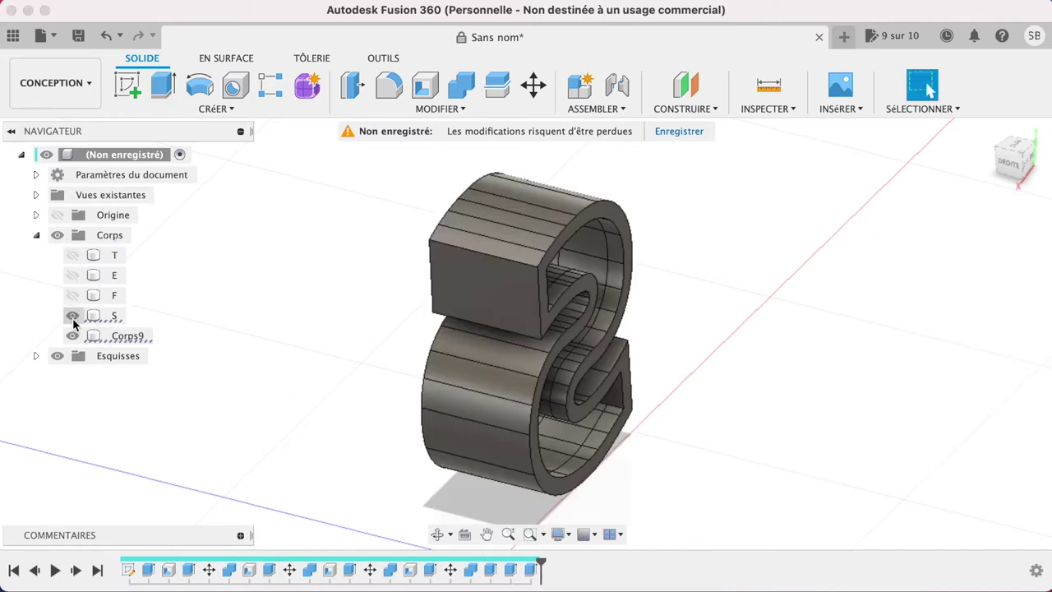
- Combine with Join, S as target and Corps9 as tool, orbit to check, then hide S
{"action": "left_click", "coordinate": [462, 88]}
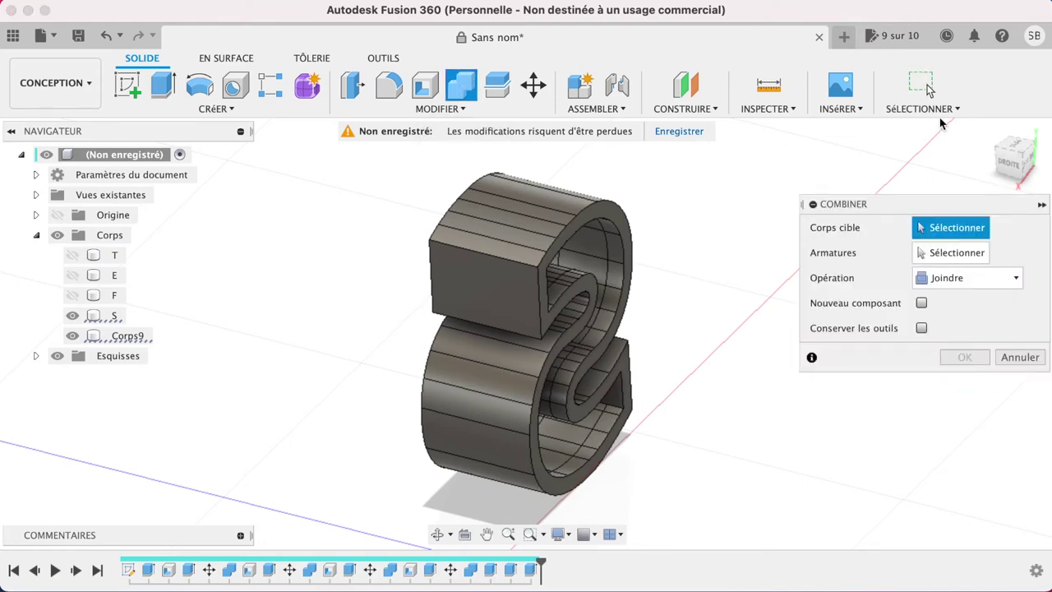
{"action": "mouse_move", "coordinate": [1013, 160]}
{"action": "left_click", "coordinate": [988, 133]}
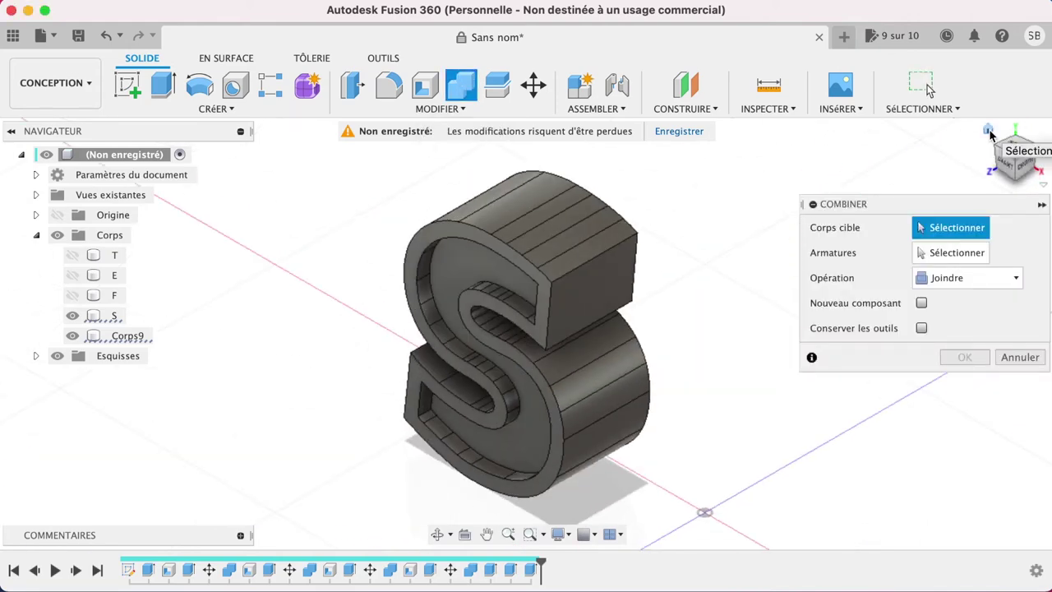
{"action": "left_click", "coordinate": [573, 289]}
{"action": "left_click", "coordinate": [487, 284]}
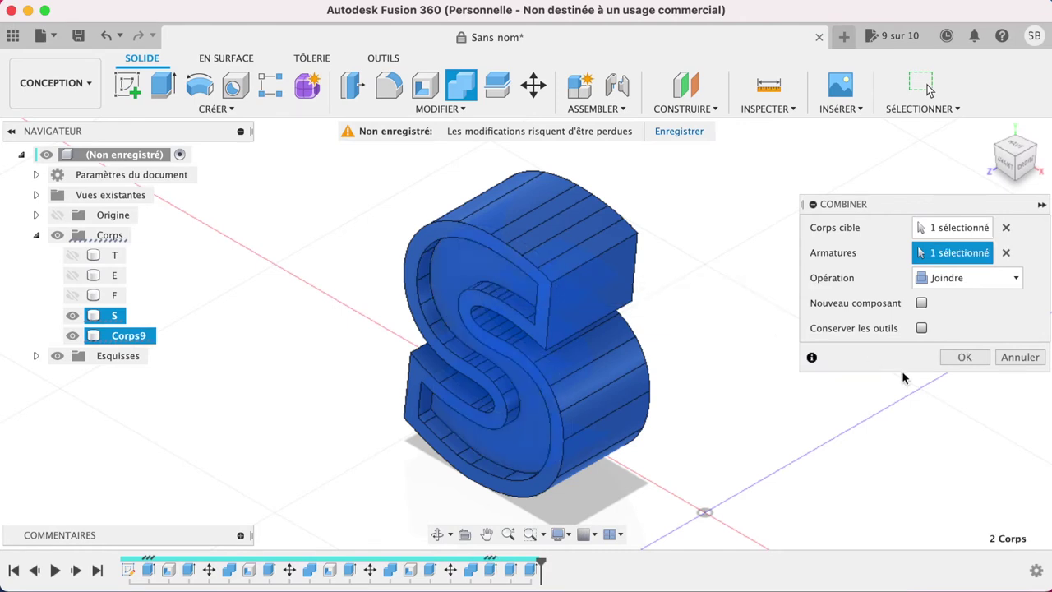
{"action": "left_click", "coordinate": [968, 357]}
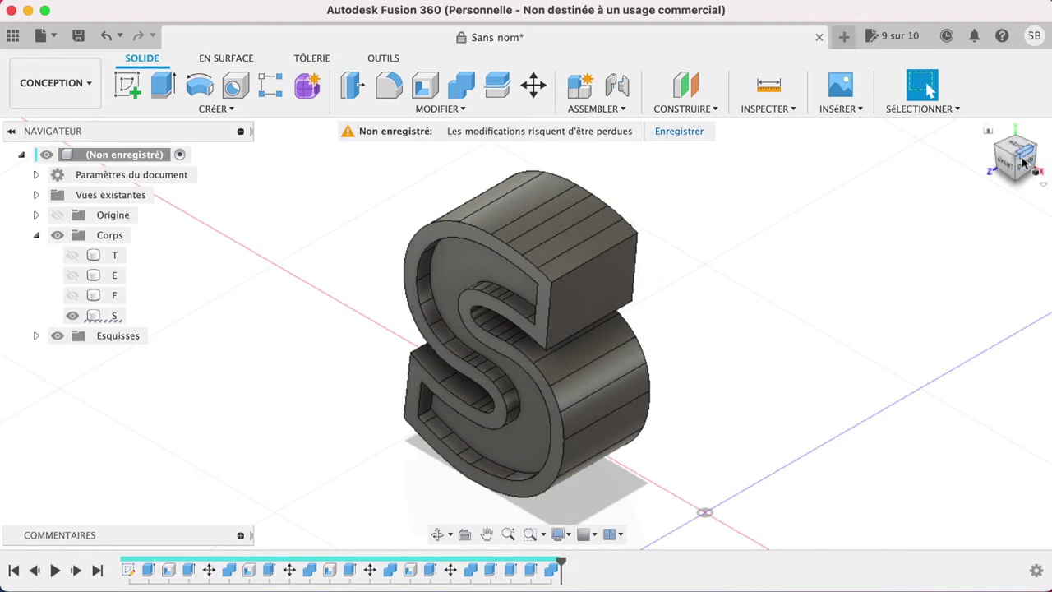
{"action": "mouse_move", "coordinate": [1025, 168]}
{"action": "middle_mouse_down", "text": "shift"}
{"action": "mouse_move", "coordinate": [658, 174]}
{"action": "mouse_move", "coordinate": [940, 160]}
{"action": "middle_mouse_up", "text": "shift"}
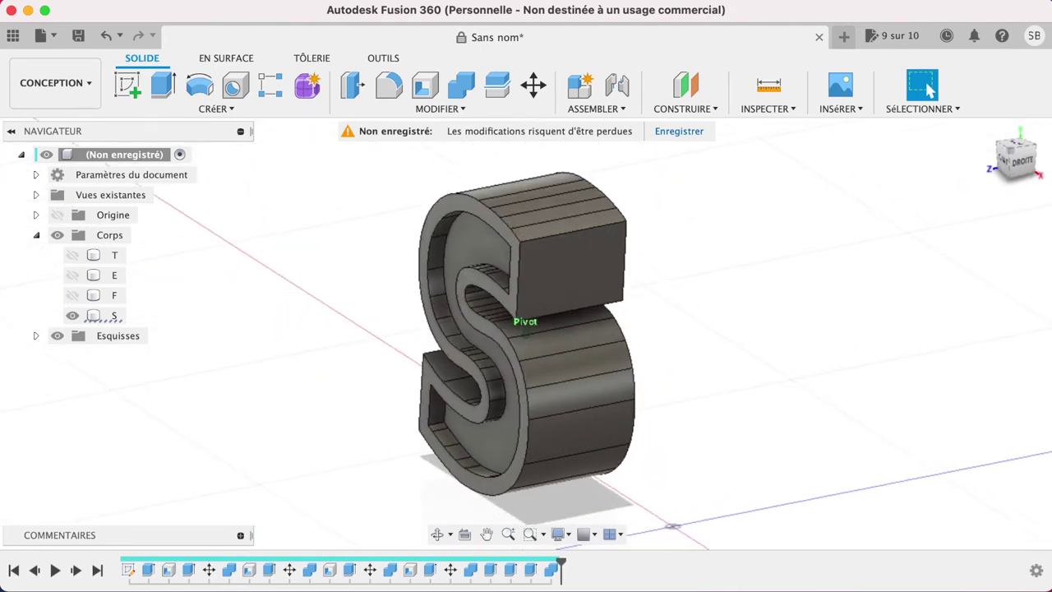
{"action": "left_click", "coordinate": [72, 316]}
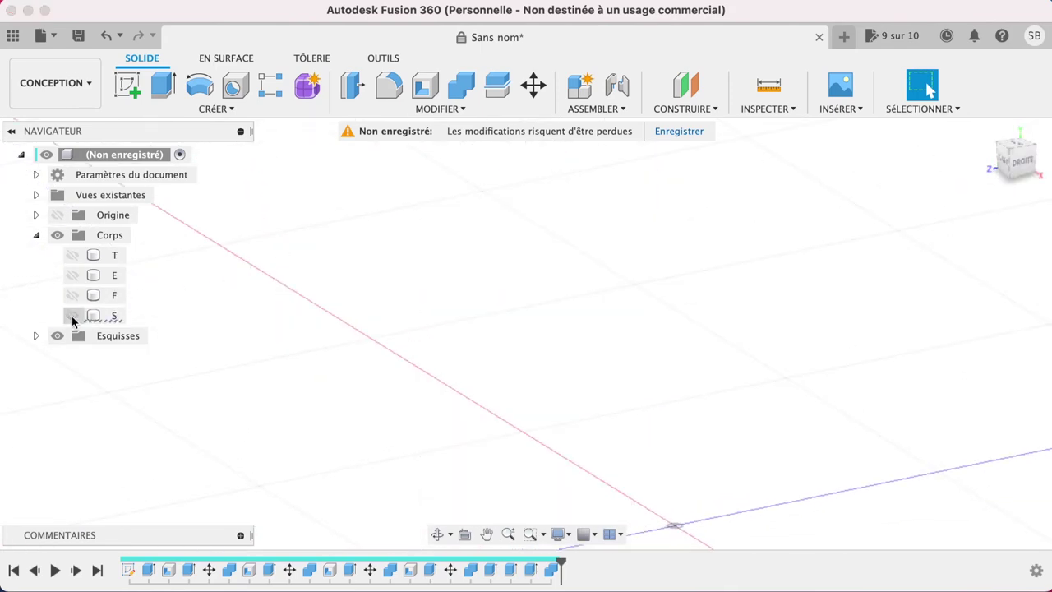
- Show the F, extrude its inner front face -8 mm as new body Corps10, then hide Corps10
{"action": "left_click", "coordinate": [72, 295]}
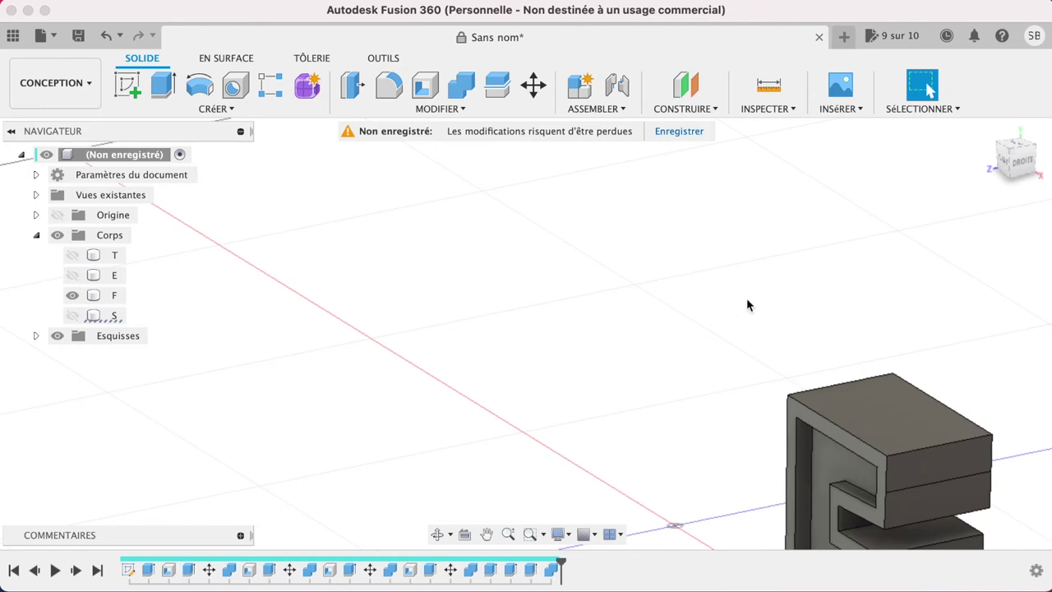
{"action": "left_click", "coordinate": [990, 132]}
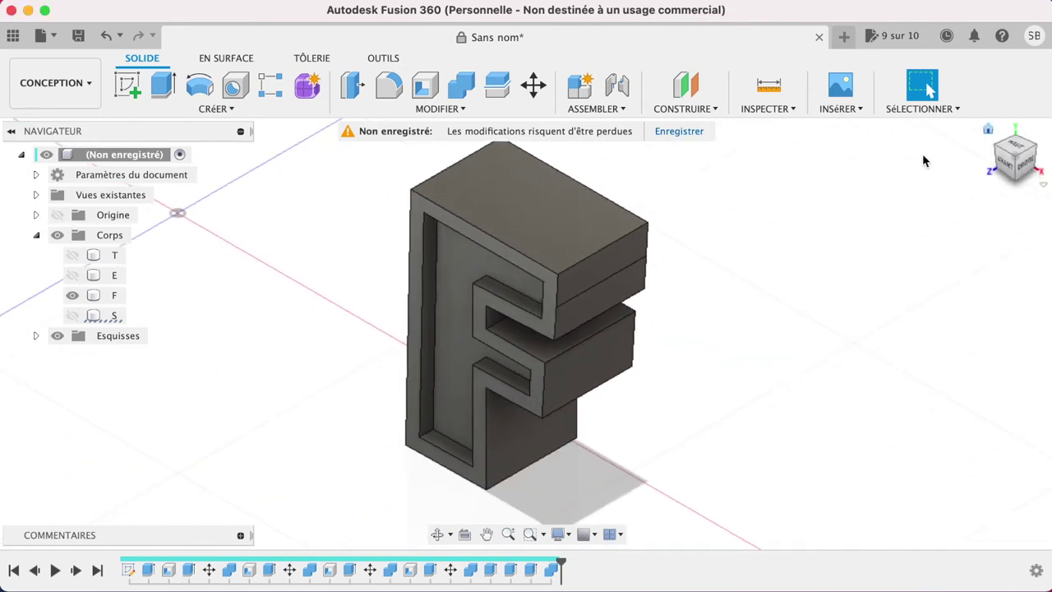
{"action": "left_click", "coordinate": [613, 302]}
{"action": "mouse_move", "coordinate": [621, 223]}
{"action": "middle_mouse_down", "text": "shift"}
{"action": "mouse_move", "coordinate": [621, 346]}
{"action": "mouse_move", "coordinate": [1025, 168]}
{"action": "middle_mouse_up", "text": "shift"}
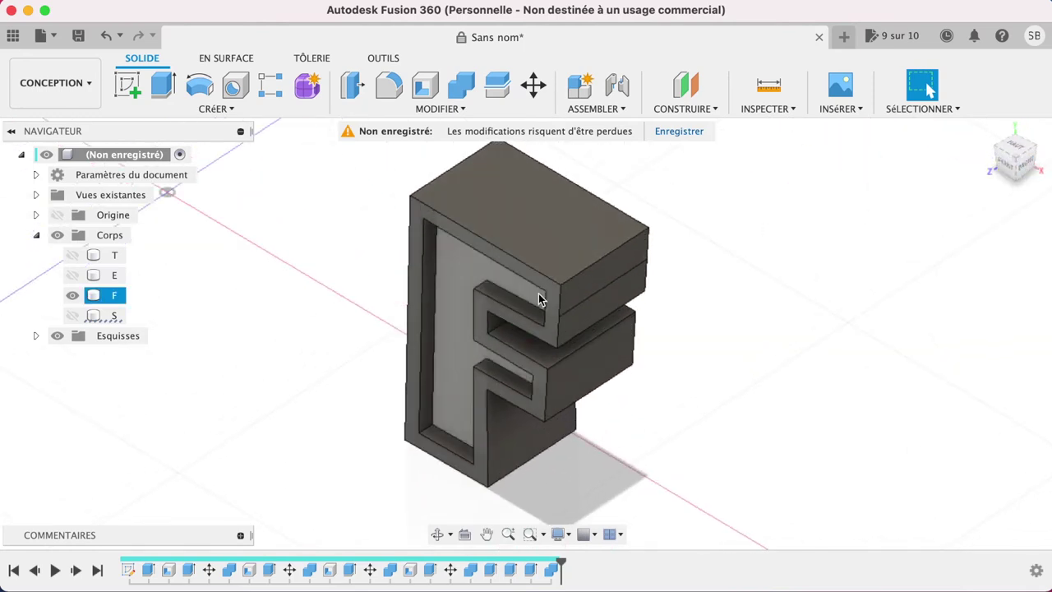
{"action": "left_click", "coordinate": [473, 275]}
{"action": "key", "text": "e"}
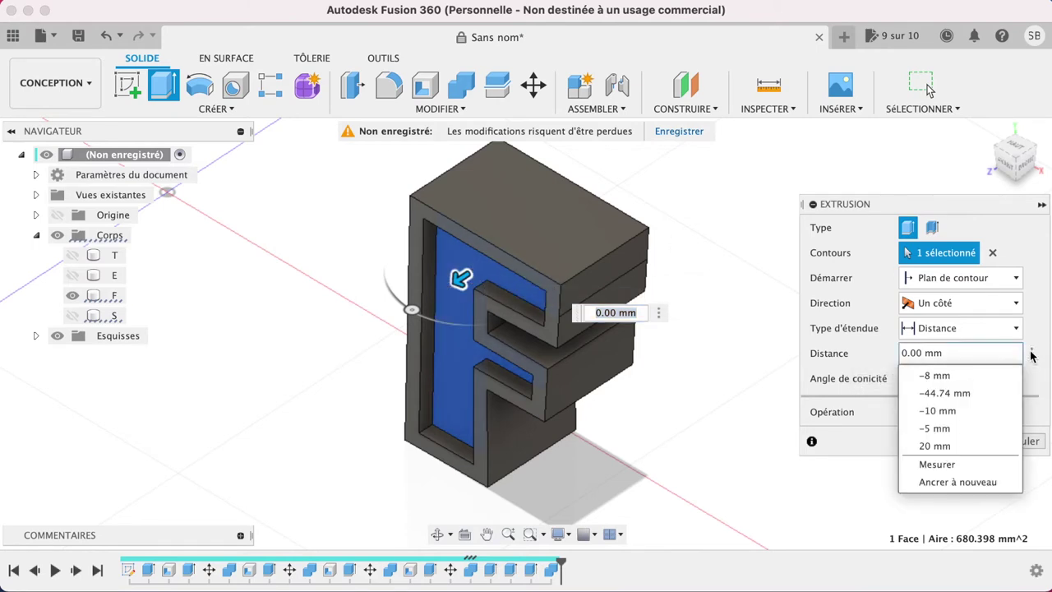
{"action": "left_click", "coordinate": [973, 374]}
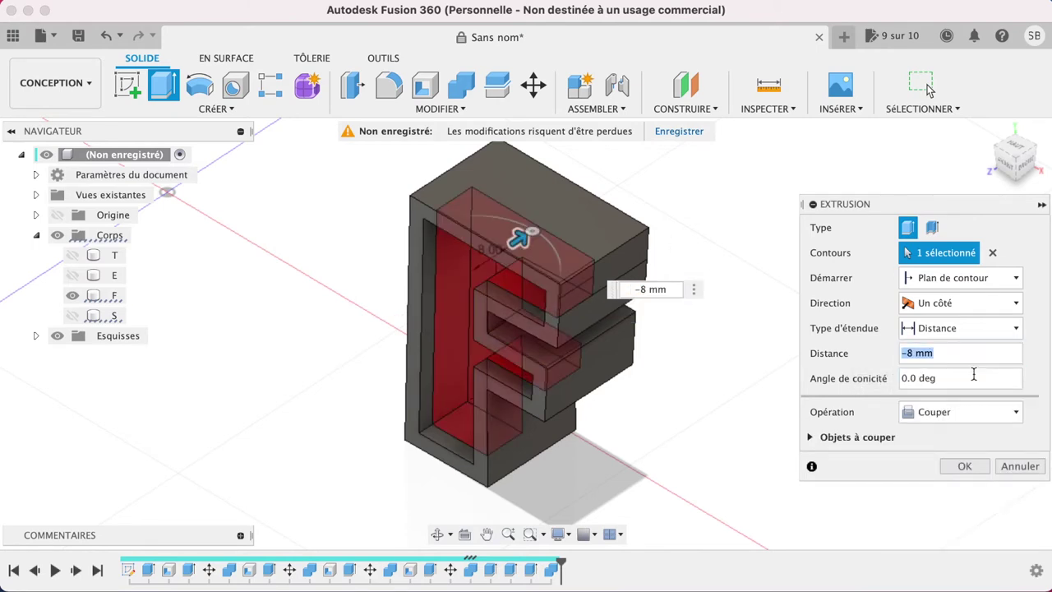
{"action": "left_click", "coordinate": [983, 417]}
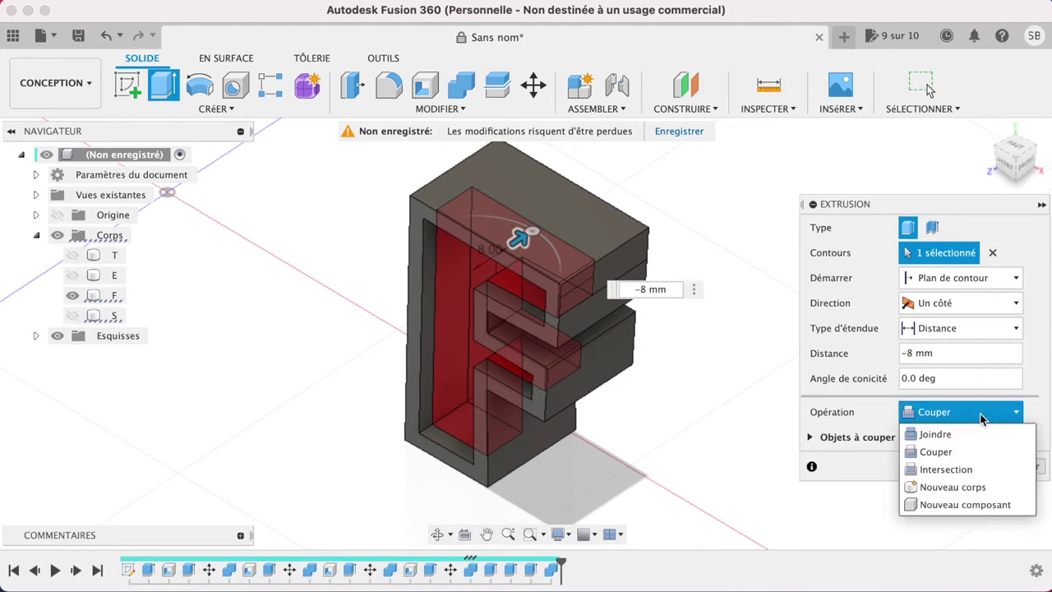
{"action": "left_click", "coordinate": [953, 486]}
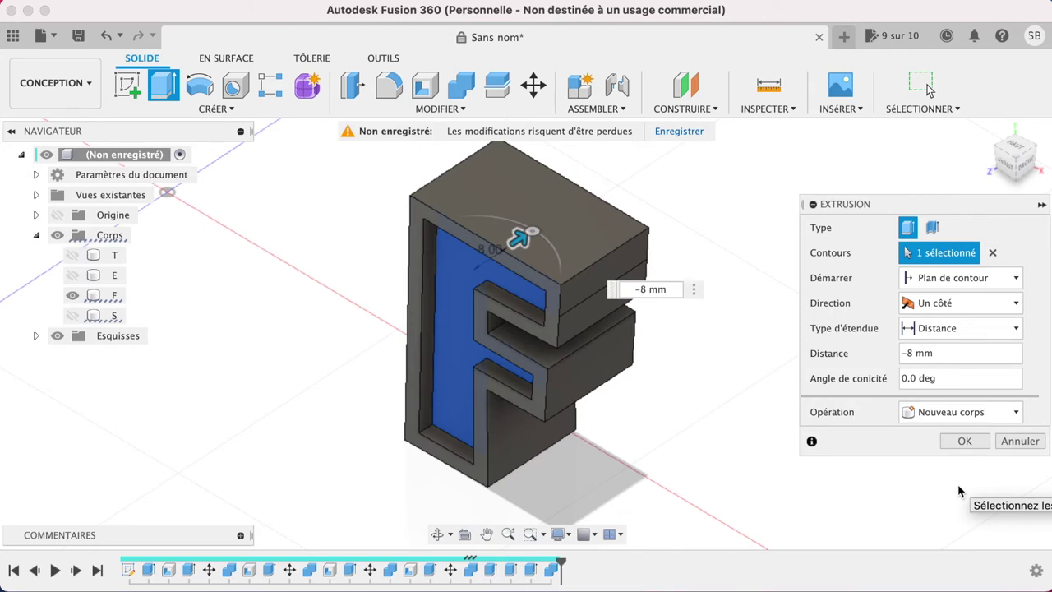
{"action": "left_click", "coordinate": [963, 442]}
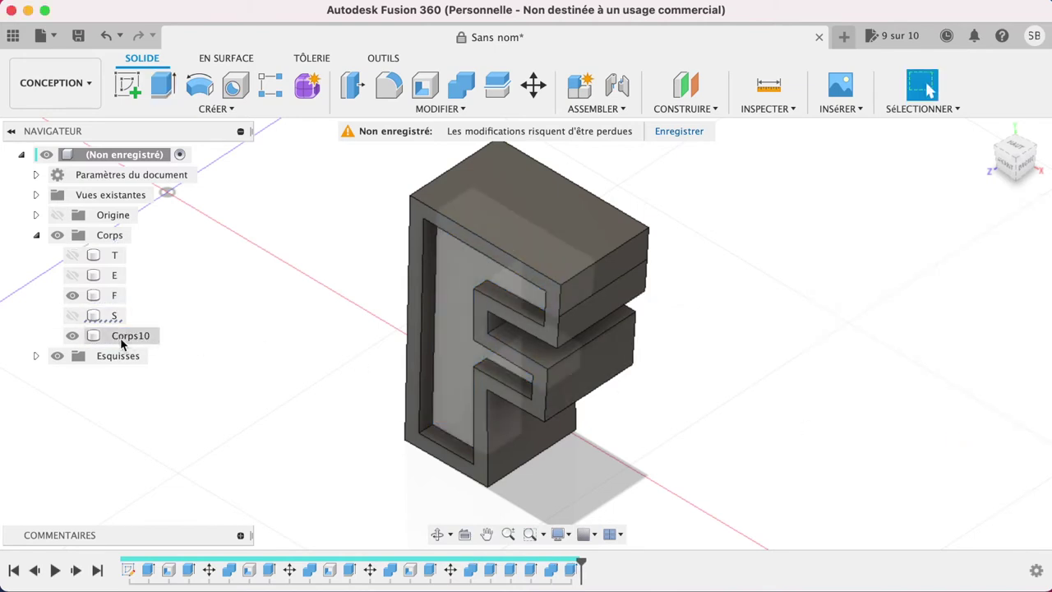
{"action": "left_click", "coordinate": [71, 335]}
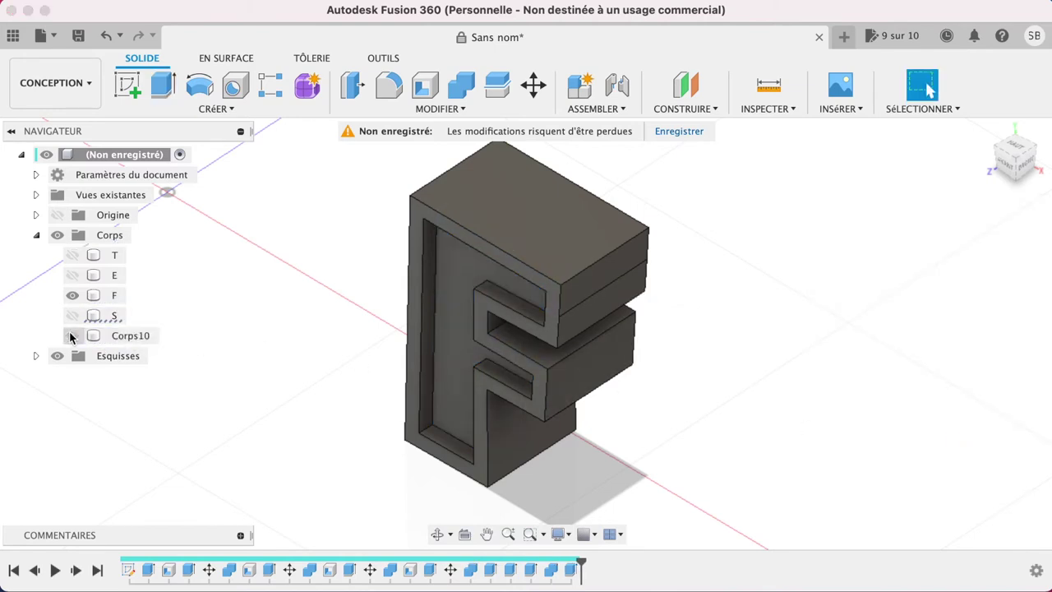
- Cut 46.431 mm deep into the F's inner face to hollow it
{"action": "left_click", "coordinate": [445, 280]}
{"action": "key", "text": "e"}
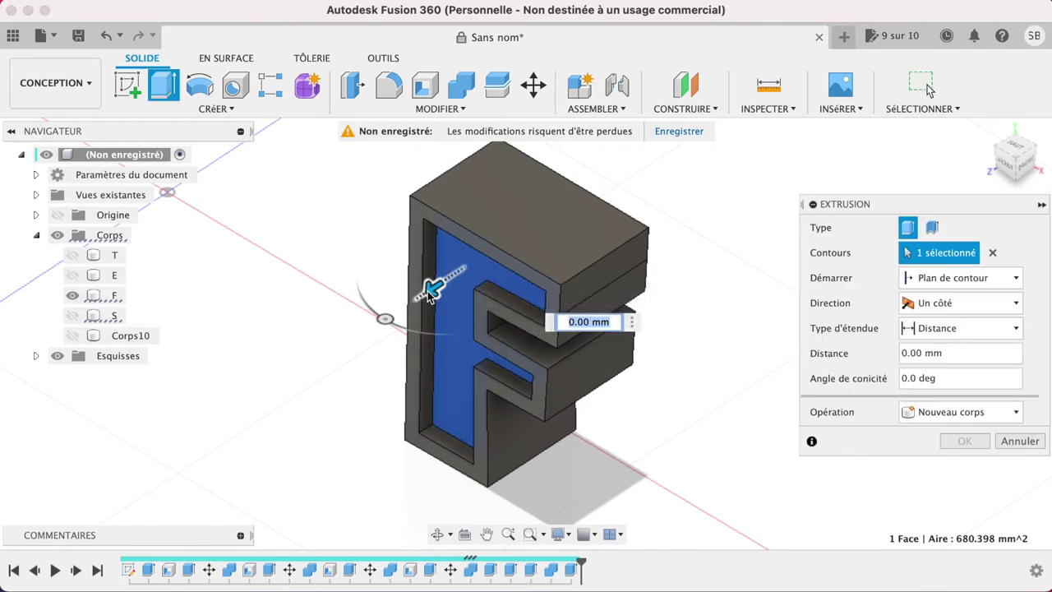
{"action": "left_click_drag", "start_coordinate": [432, 288], "coordinate": [674, 227]}
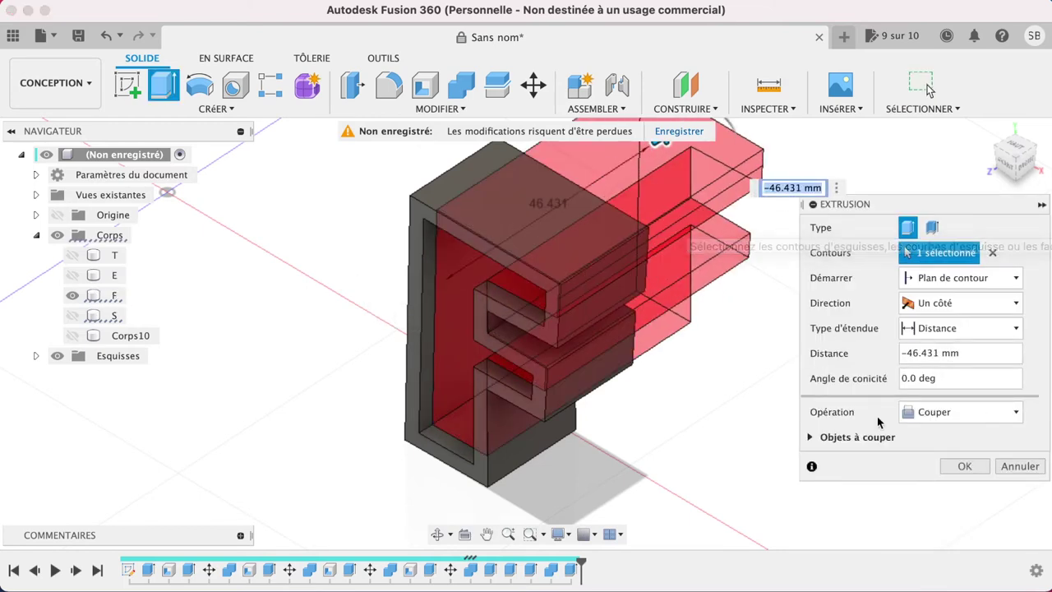
{"action": "left_click", "coordinate": [962, 471]}
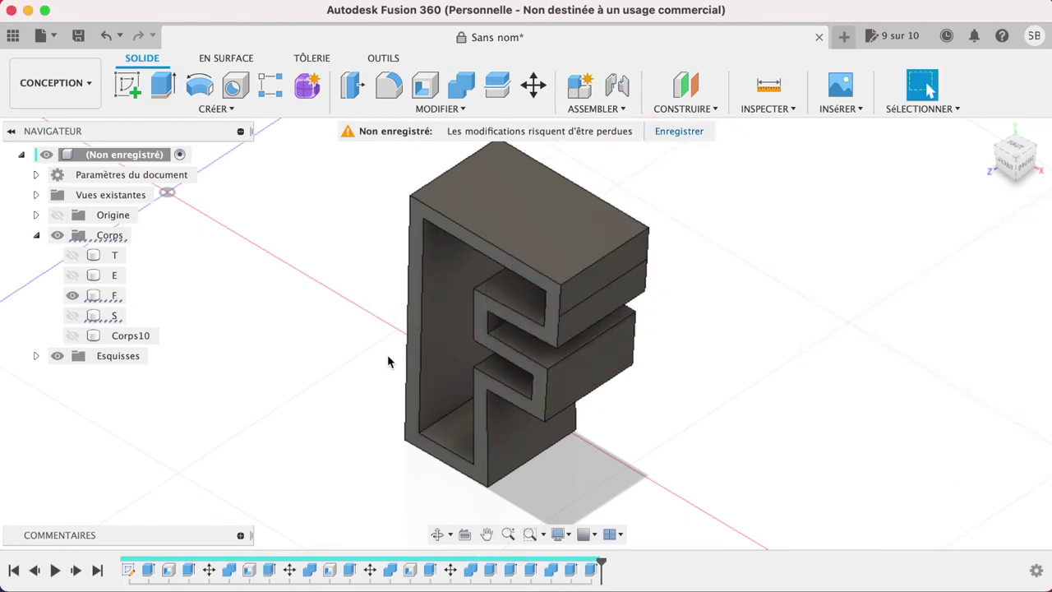
- Show Corps10, hide the hollow F, and select Corps10's right side face
{"action": "left_click", "coordinate": [76, 338]}
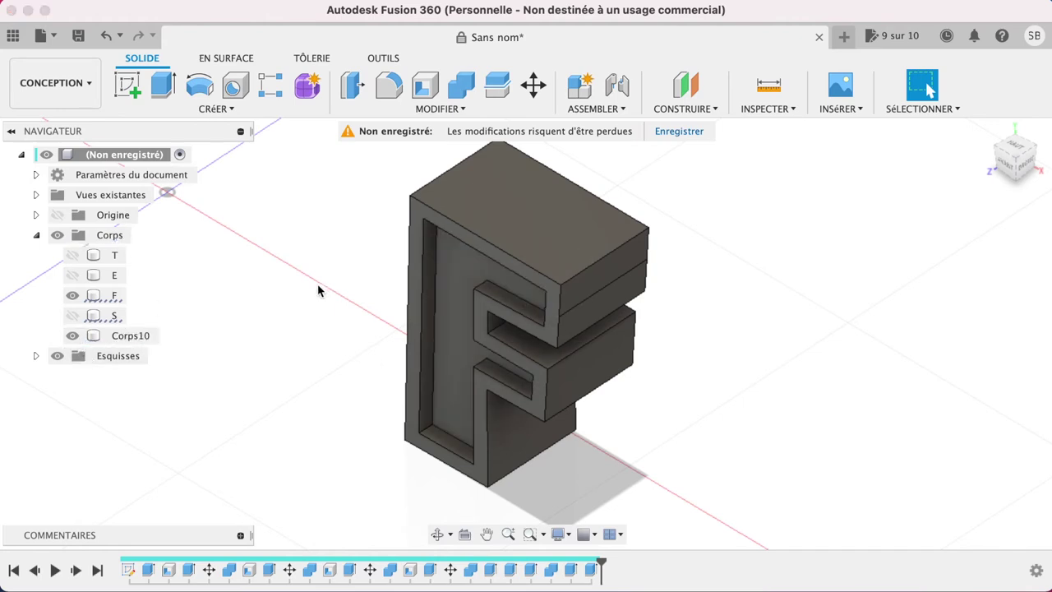
{"action": "left_click", "coordinate": [72, 295]}
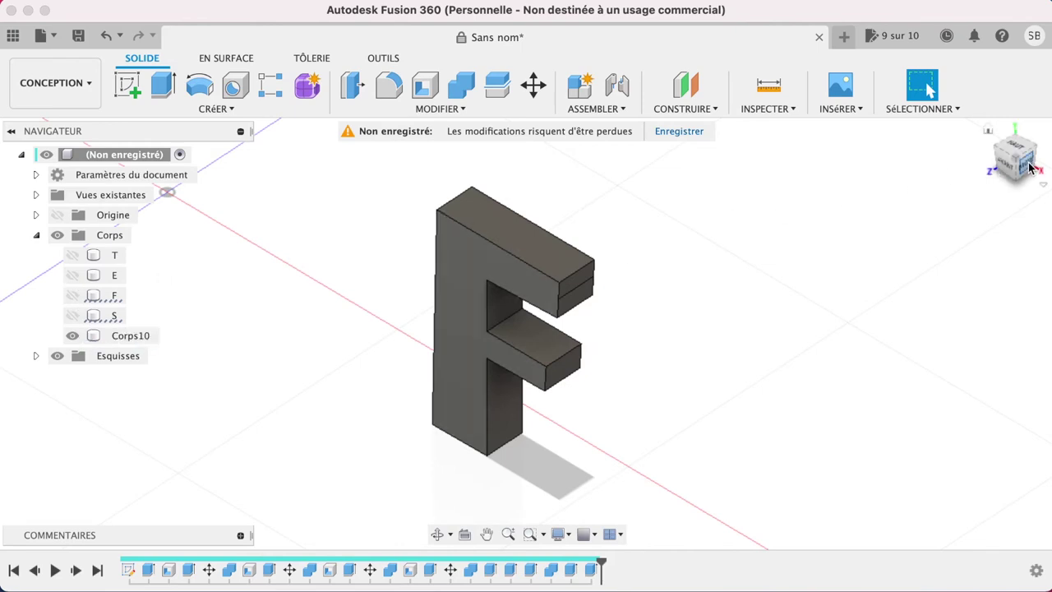
{"action": "left_click_drag", "start_coordinate": [1030, 168], "coordinate": [1007, 169]}
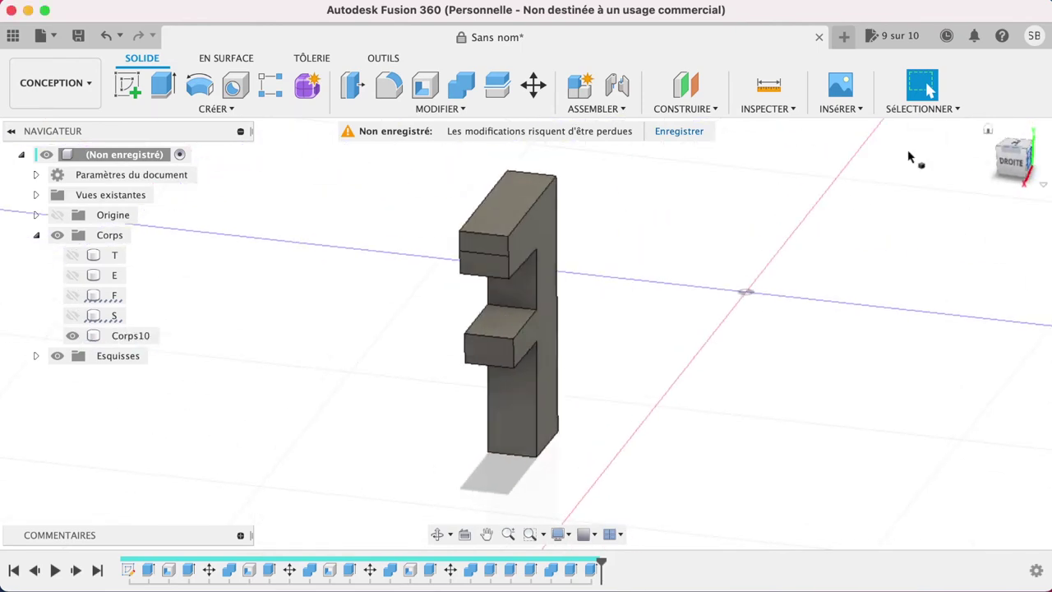
{"action": "left_click", "coordinate": [537, 221]}
- Cut -6 mm into Corps10 from its right side face, then show the hollow F
{"action": "key", "text": "e"}
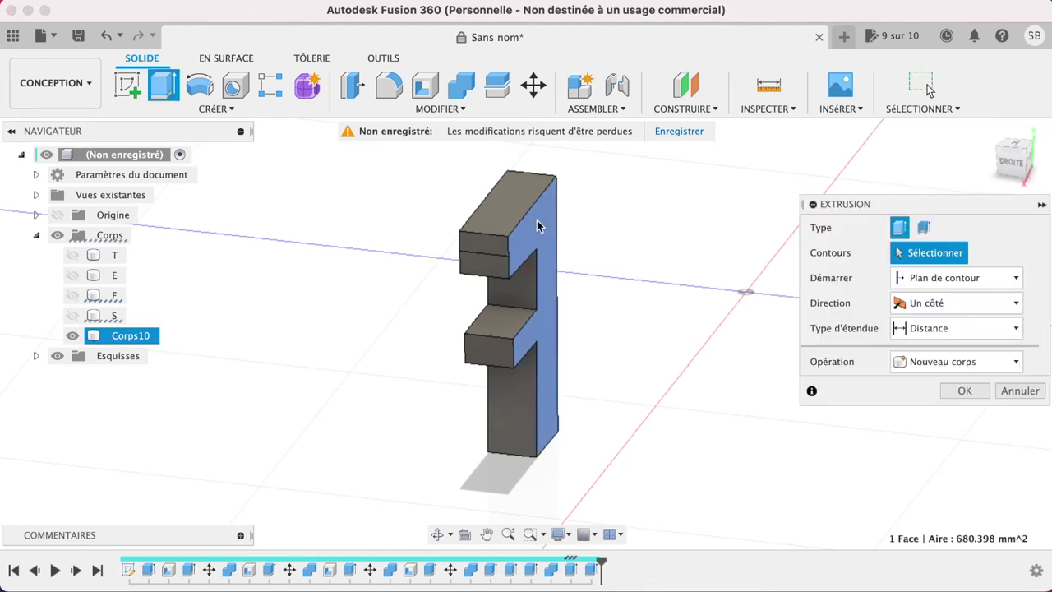
{"action": "left_click", "coordinate": [537, 226]}
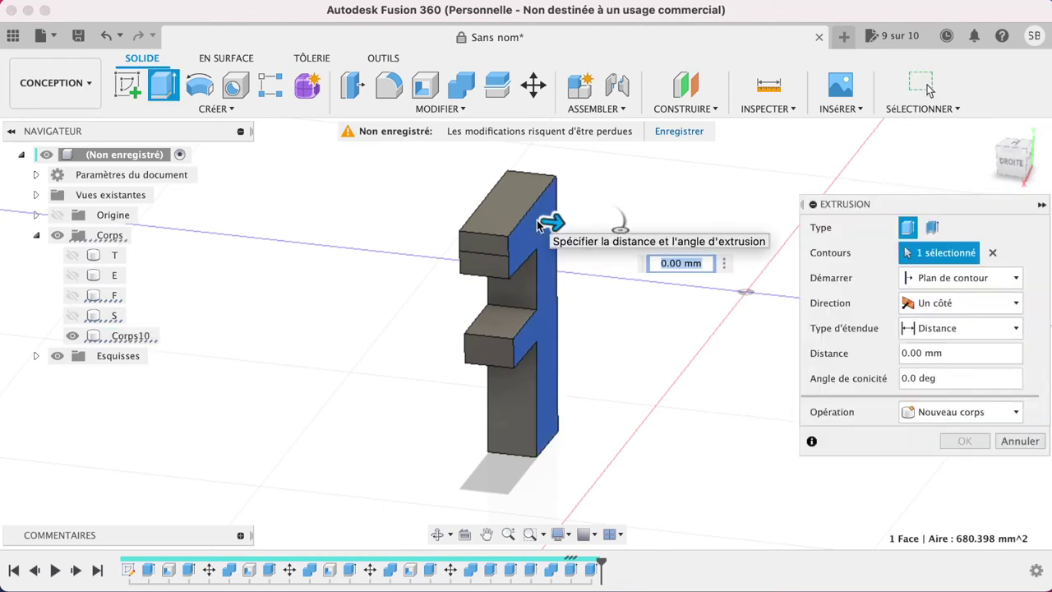
{"action": "left_click", "coordinate": [1028, 353]}
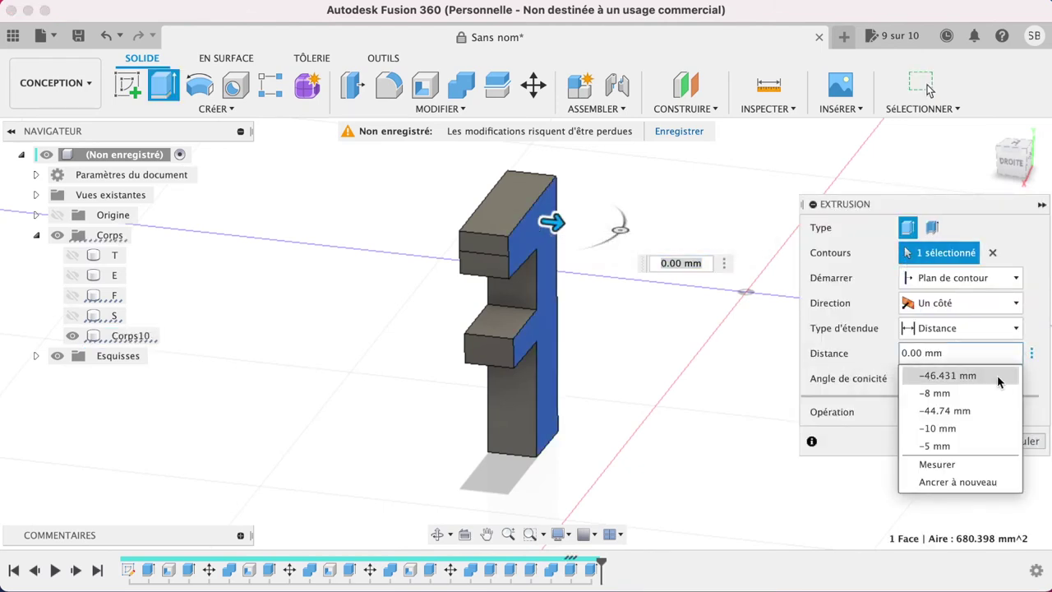
{"action": "left_click", "coordinate": [985, 391]}
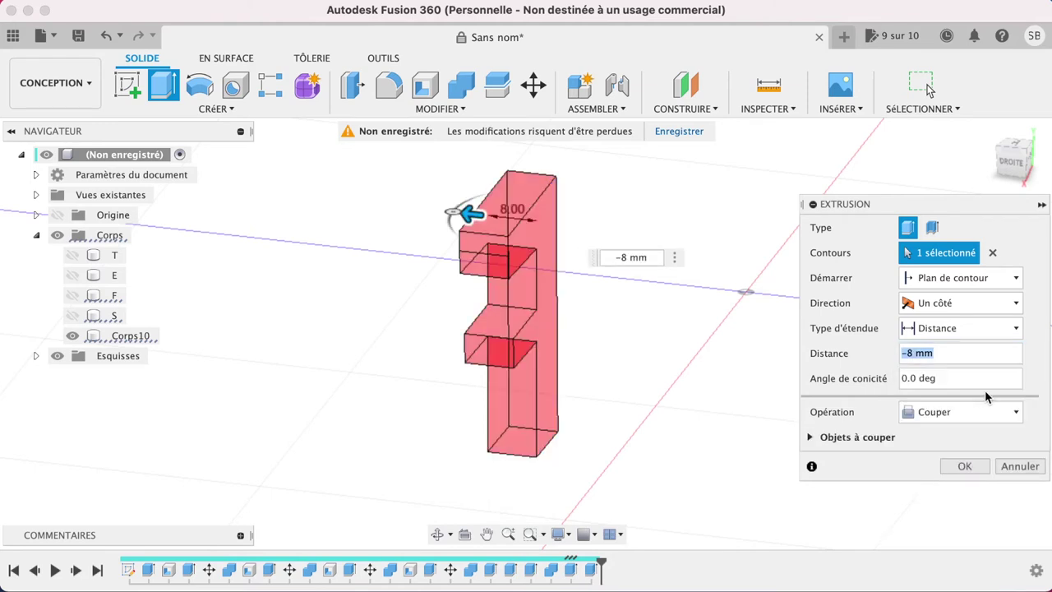
{"action": "mouse_move", "coordinate": [960, 352]}
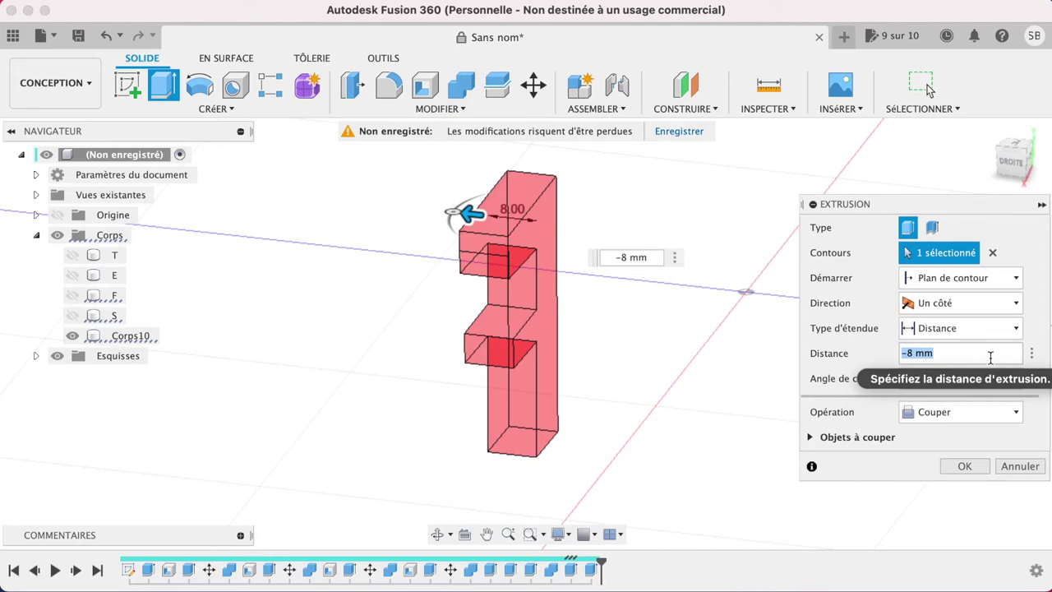
{"action": "left_click", "coordinate": [991, 356]}
{"action": "type", "text": "-6"}
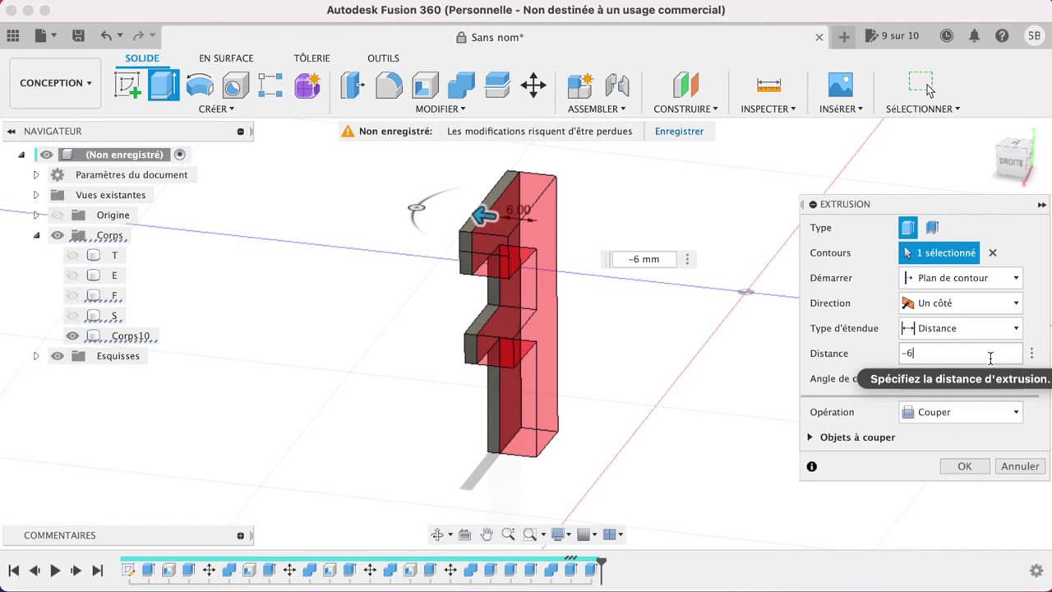
{"action": "left_click", "coordinate": [976, 467]}
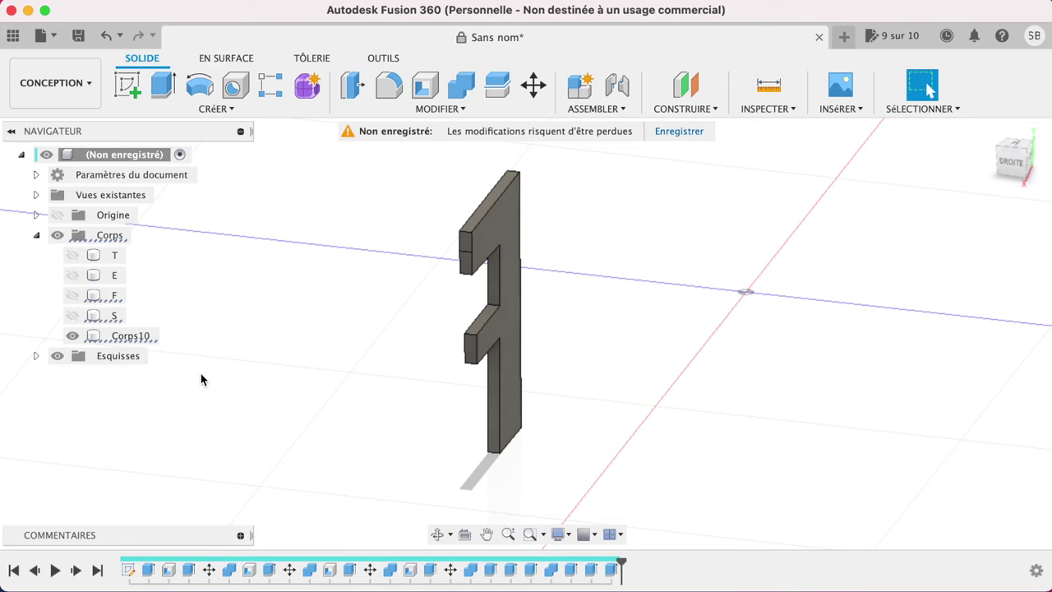
{"action": "left_click", "coordinate": [73, 296]}
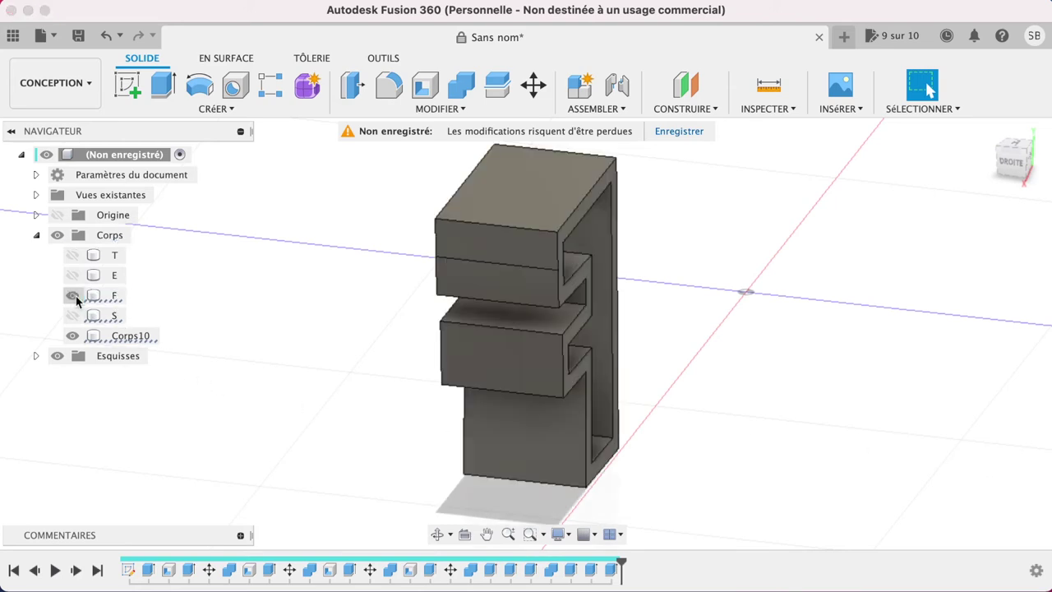
- Combine with Join, F as target and Corps10 as tool, then hide F and show E
{"action": "left_click", "coordinate": [989, 131]}
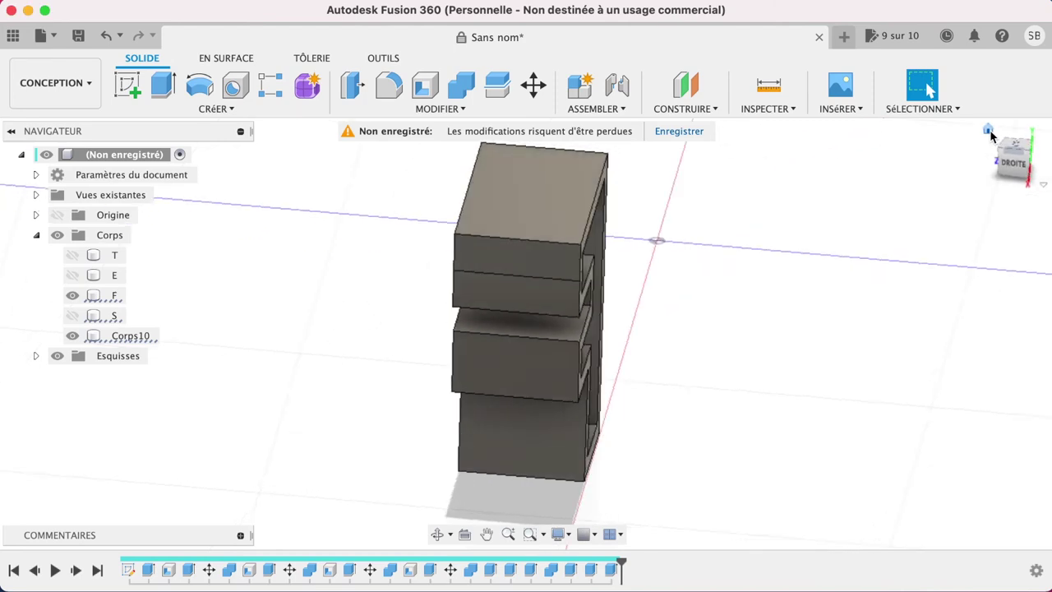
{"action": "left_click", "coordinate": [461, 85]}
{"action": "left_click", "coordinate": [479, 195]}
{"action": "left_click", "coordinate": [452, 262]}
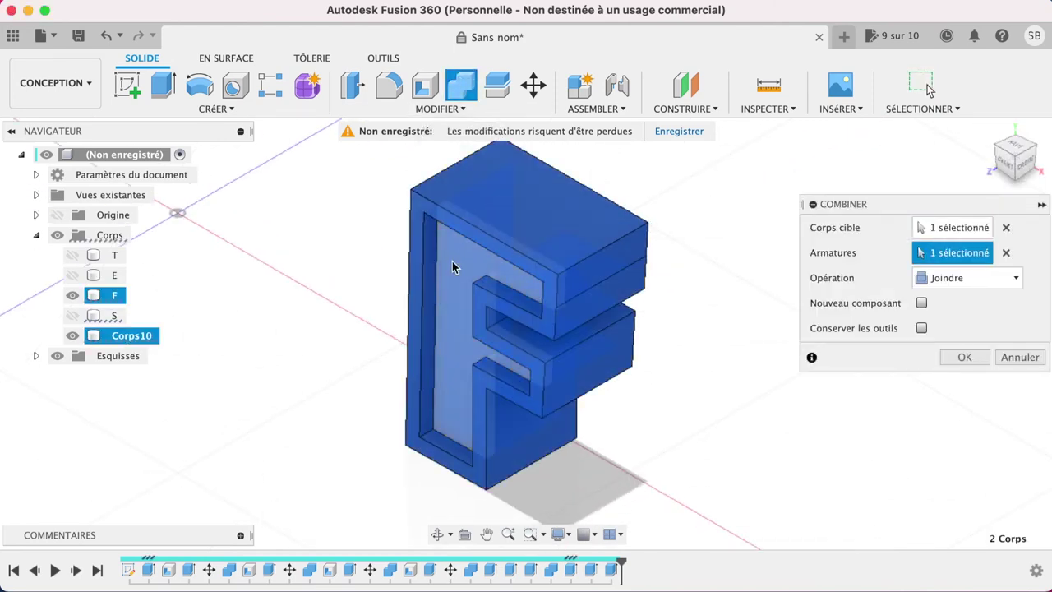
{"action": "left_click", "coordinate": [966, 358]}
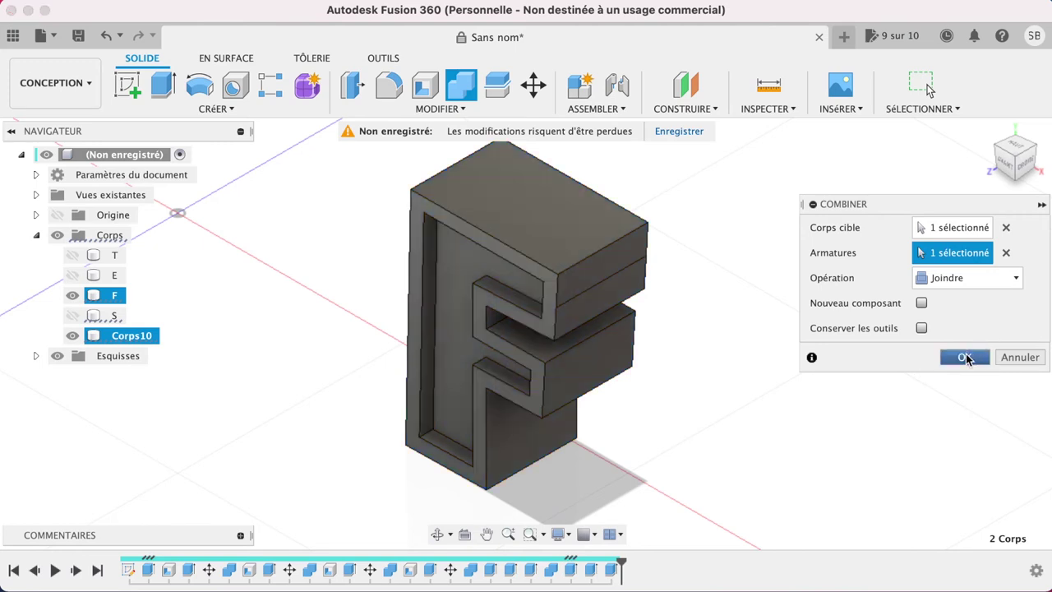
{"action": "left_click", "coordinate": [73, 296]}
{"action": "left_click", "coordinate": [73, 277]}
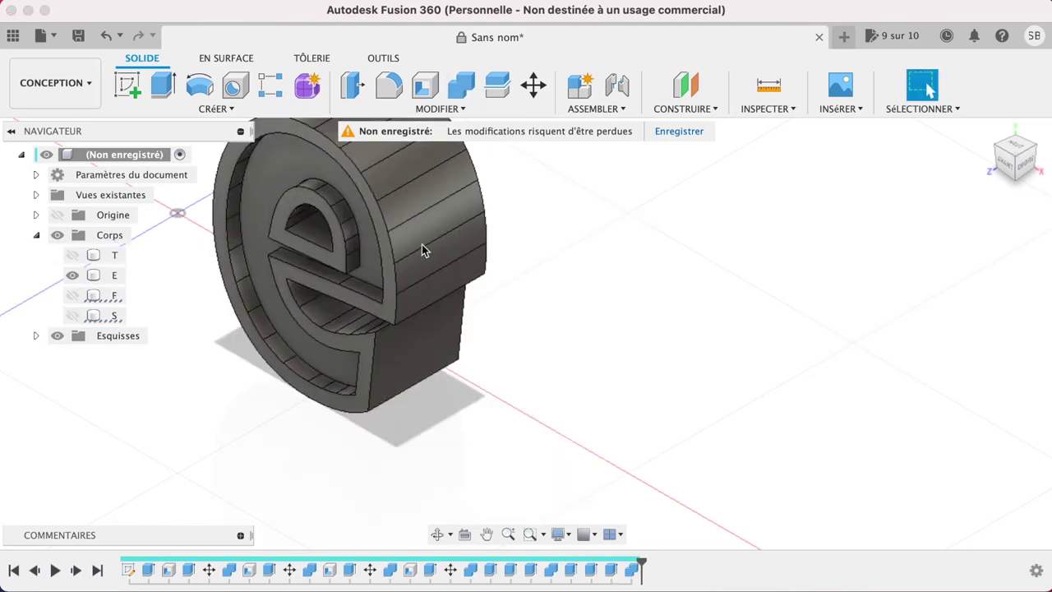
- Extrude the e's front face -8 mm as new body Corps11, hide Corps11, and reselect the face
{"action": "left_click", "coordinate": [989, 131]}
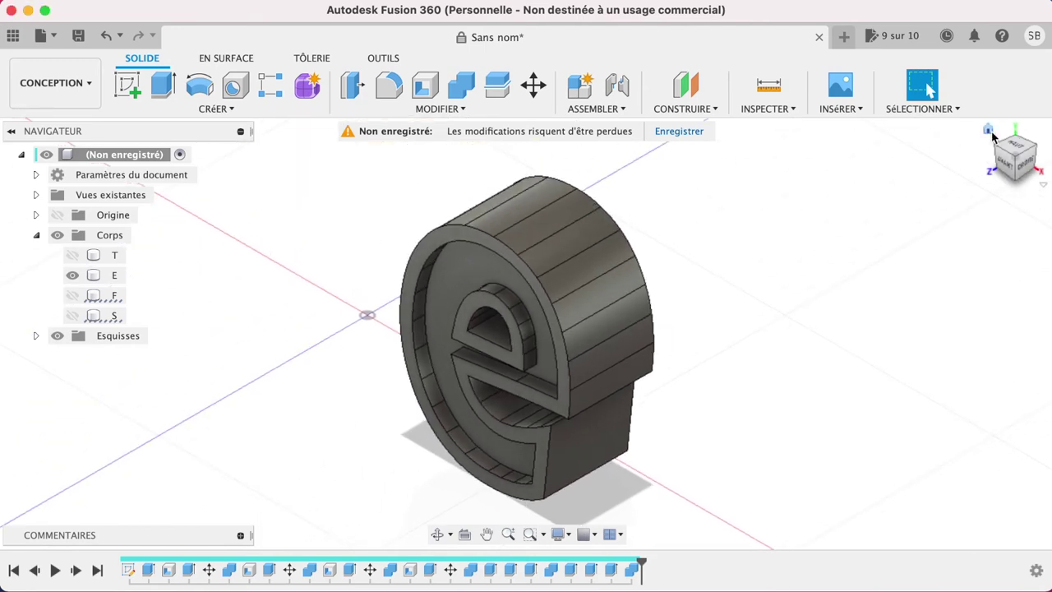
{"action": "left_click", "coordinate": [505, 273]}
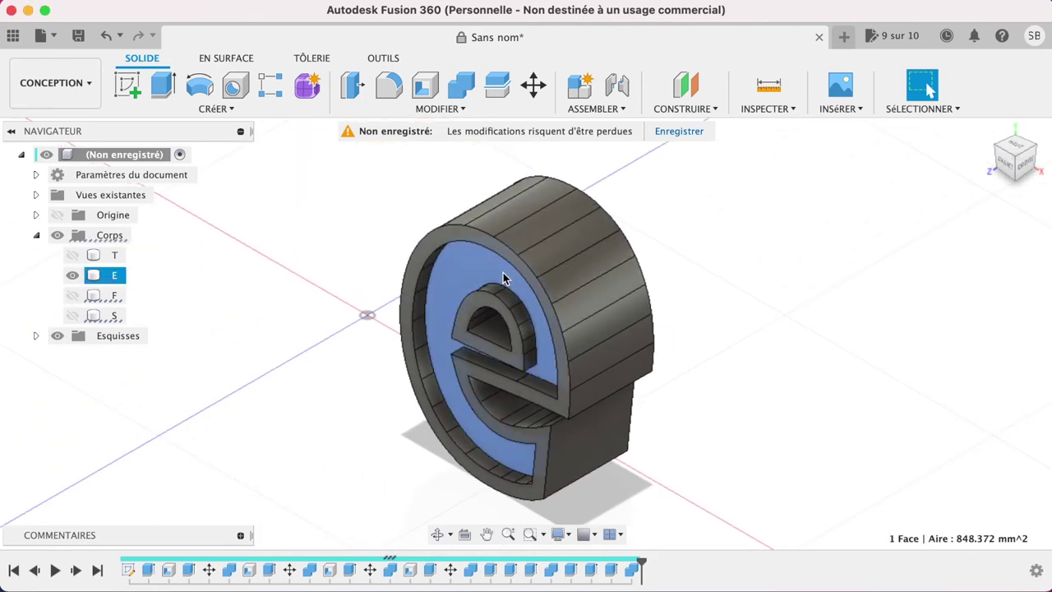
{"action": "key", "text": "e"}
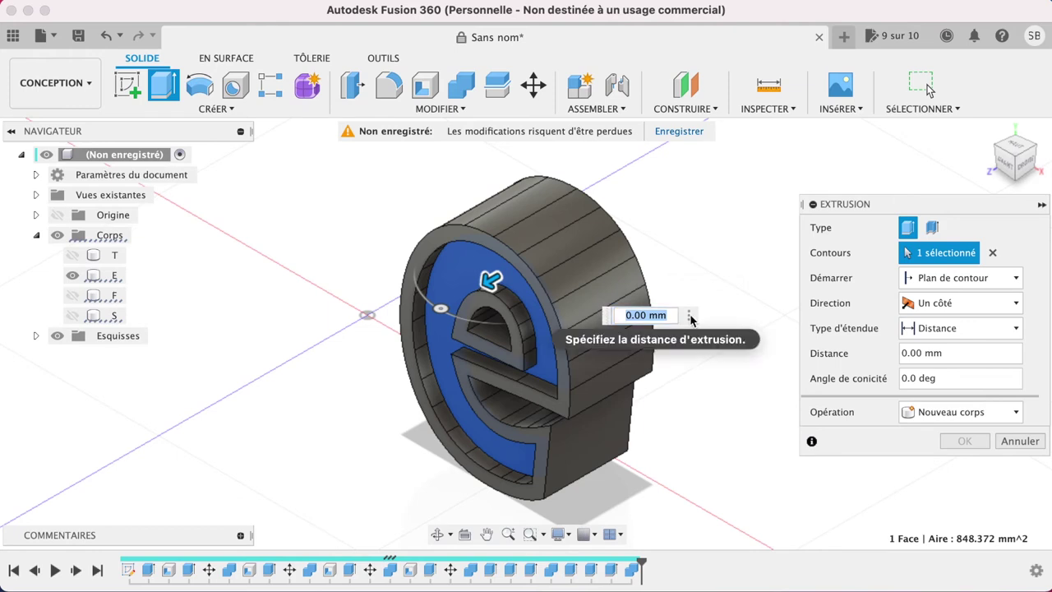
{"action": "left_click", "coordinate": [690, 317]}
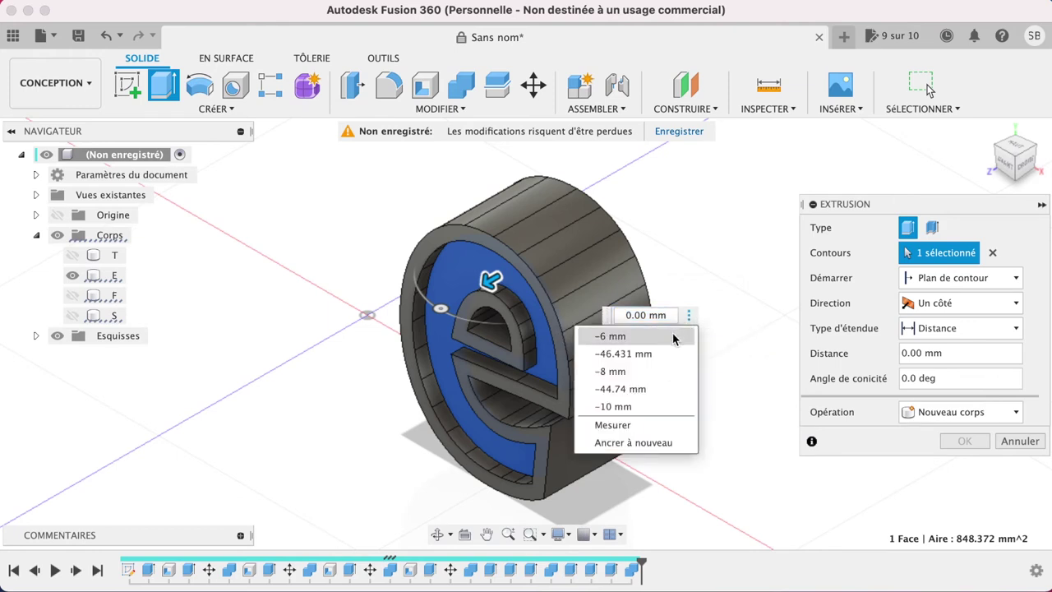
{"action": "left_click", "coordinate": [661, 376]}
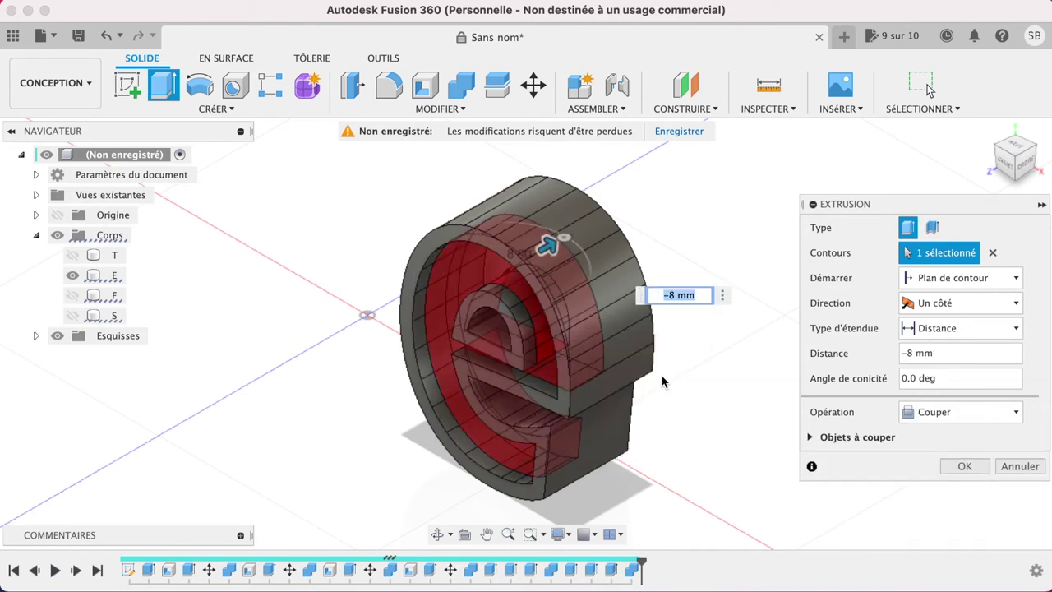
{"action": "left_click", "coordinate": [987, 417]}
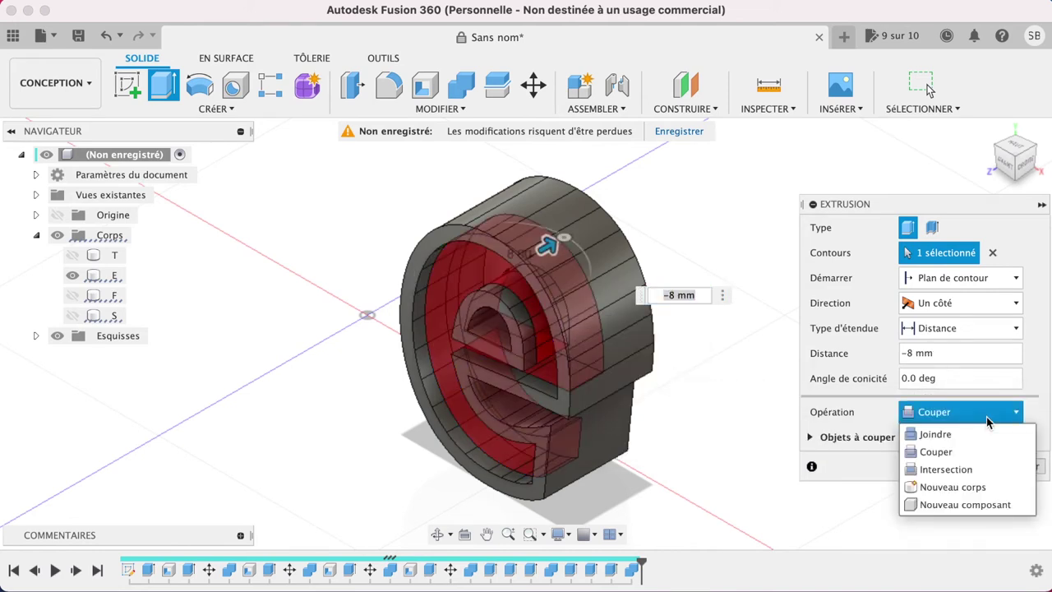
{"action": "left_click", "coordinate": [961, 488]}
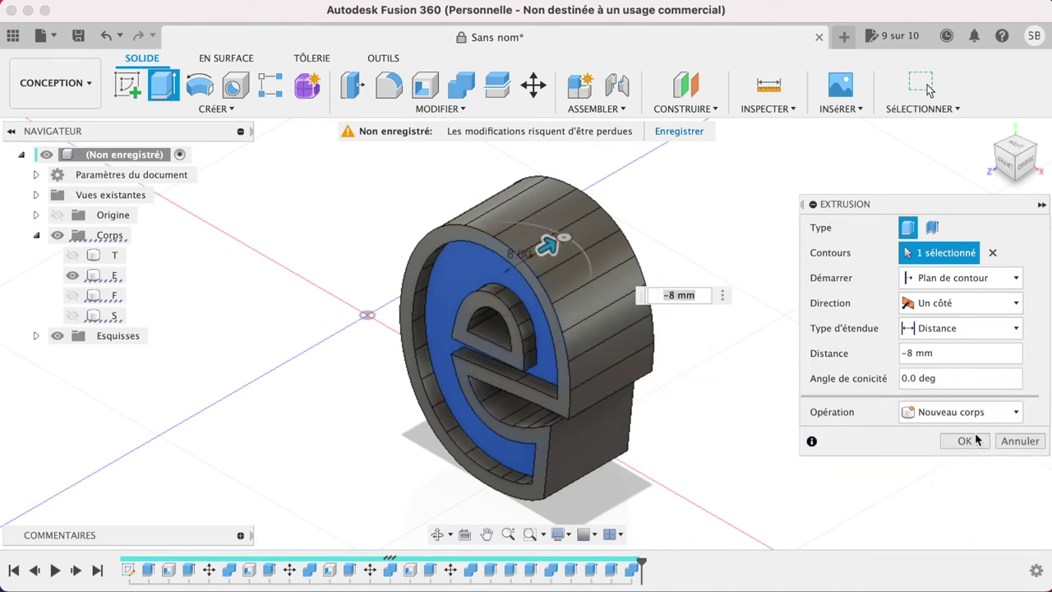
{"action": "left_click", "coordinate": [975, 442]}
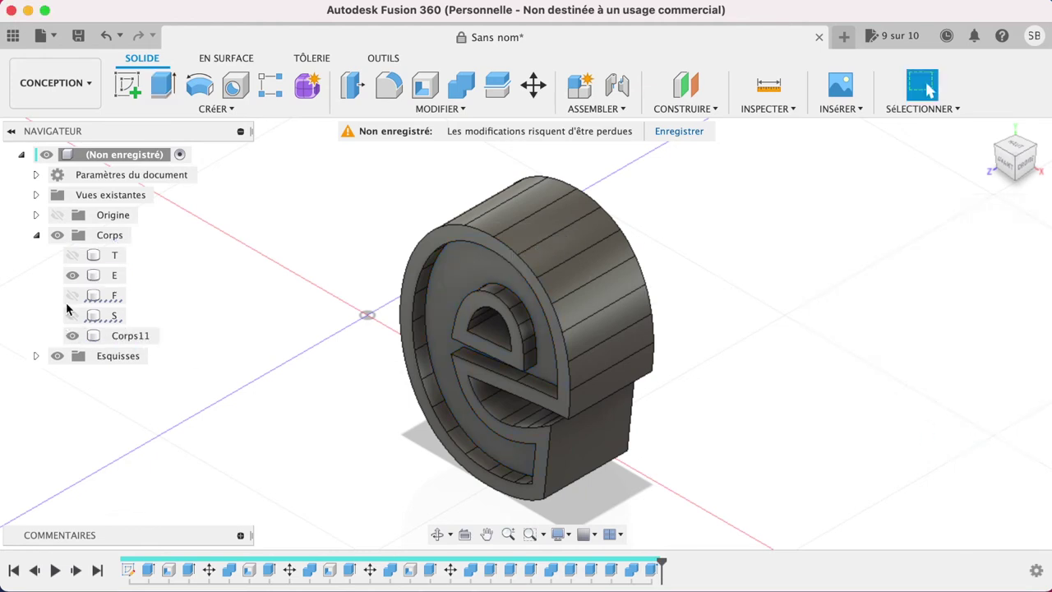
{"action": "left_click", "coordinate": [73, 335]}
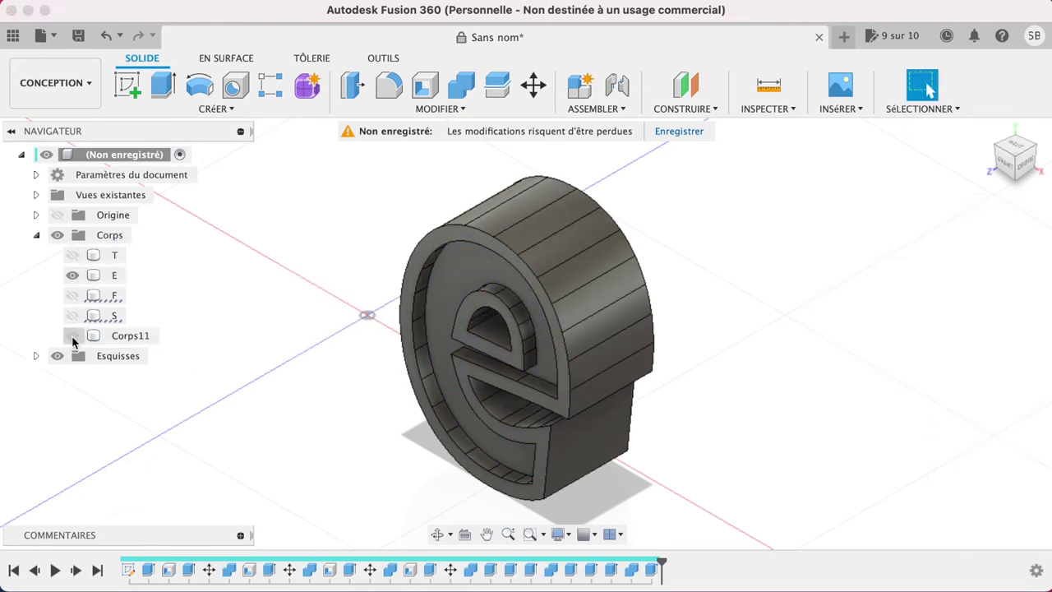
{"action": "left_click", "coordinate": [480, 286]}
- Cut -48.128 mm into the e from its front face, producing the extra E (1) body
{"action": "key", "text": "e"}
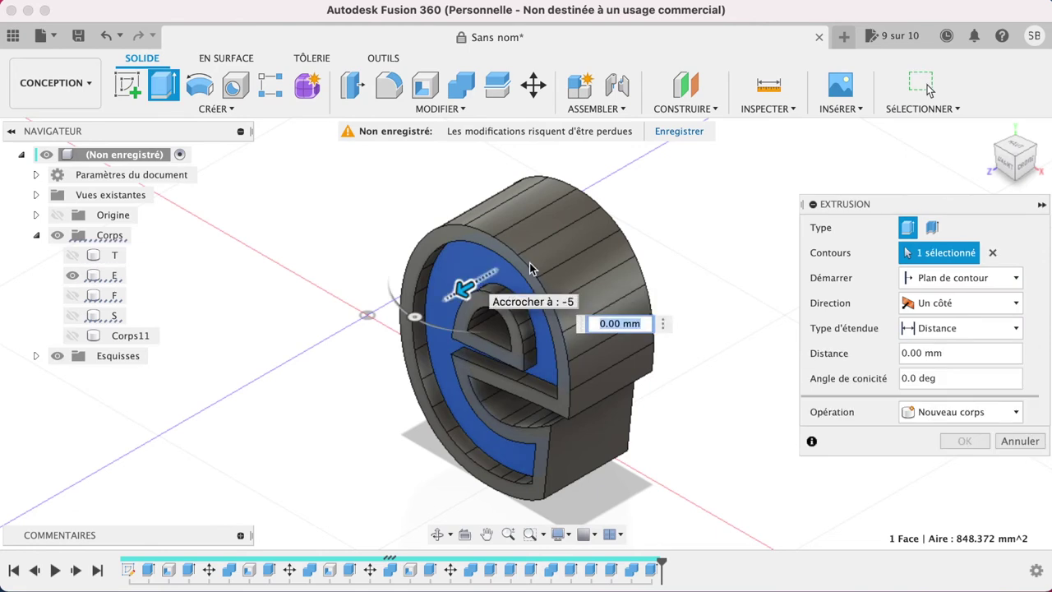
{"action": "left_click_drag", "start_coordinate": [459, 288], "coordinate": [678, 208]}
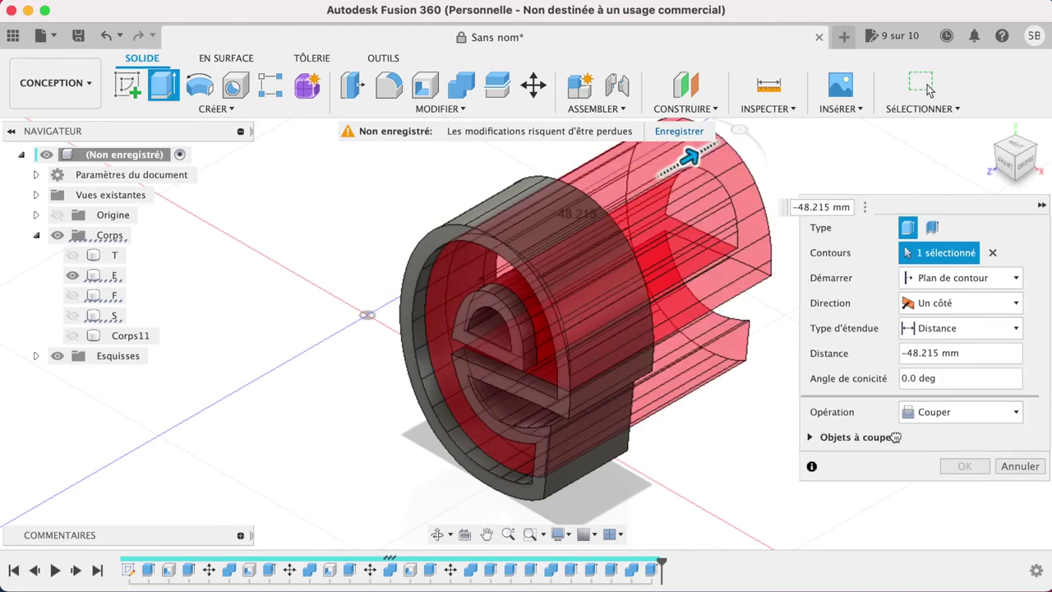
{"action": "left_click_drag", "start_coordinate": [678, 208], "coordinate": [677, 207]}
{"action": "left_click", "coordinate": [966, 466]}
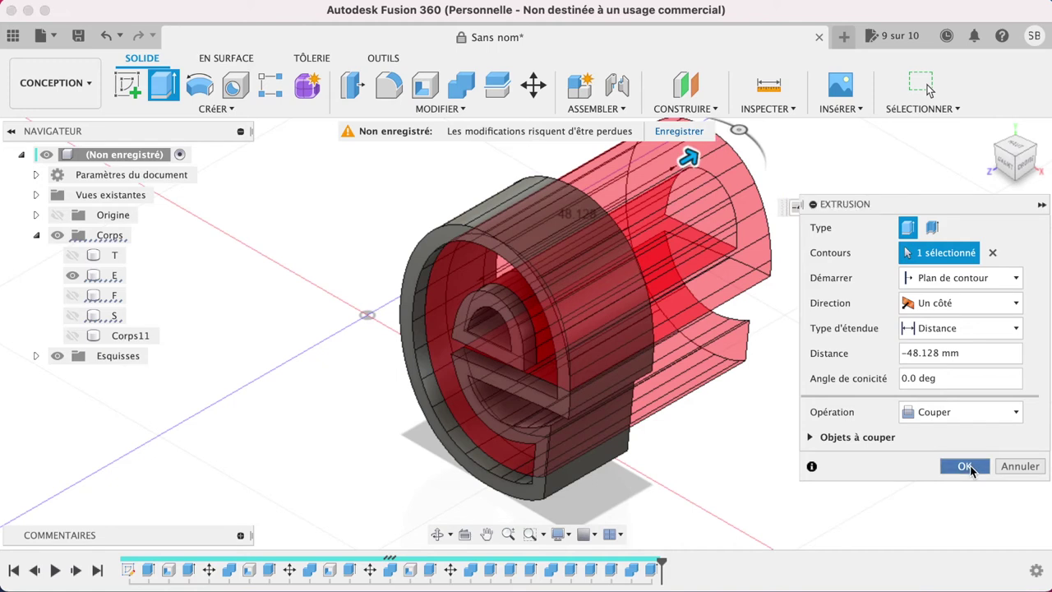
{"action": "left_click", "coordinate": [967, 466]}
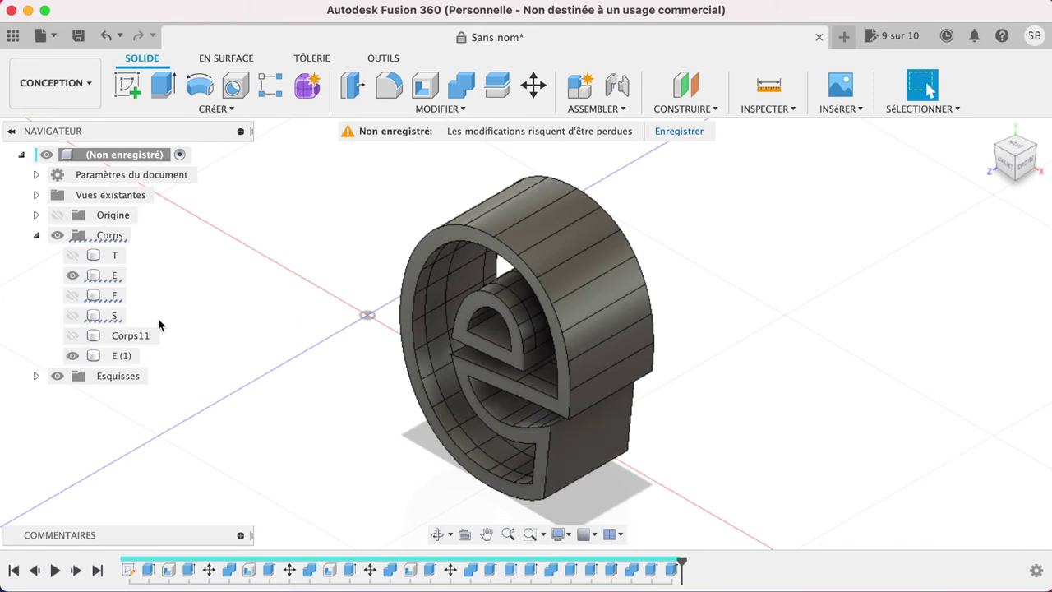
- Toggle the Corps11 and E (1) bodies on and off to compare, leaving E (1) hidden
{"action": "left_click", "coordinate": [73, 336]}
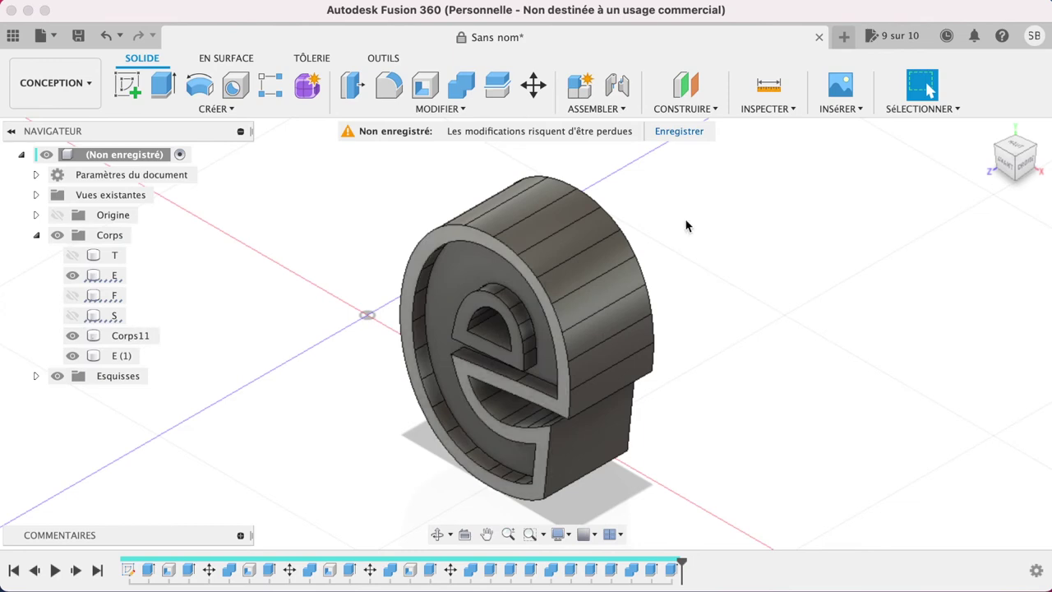
{"action": "left_click", "coordinate": [72, 356]}
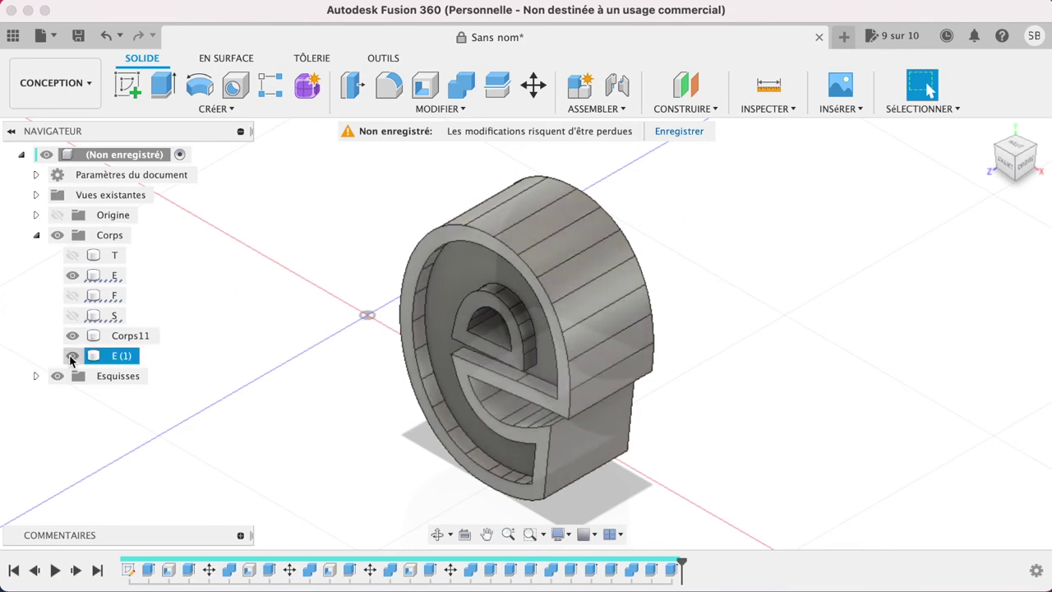
{"action": "left_click", "coordinate": [72, 356]}
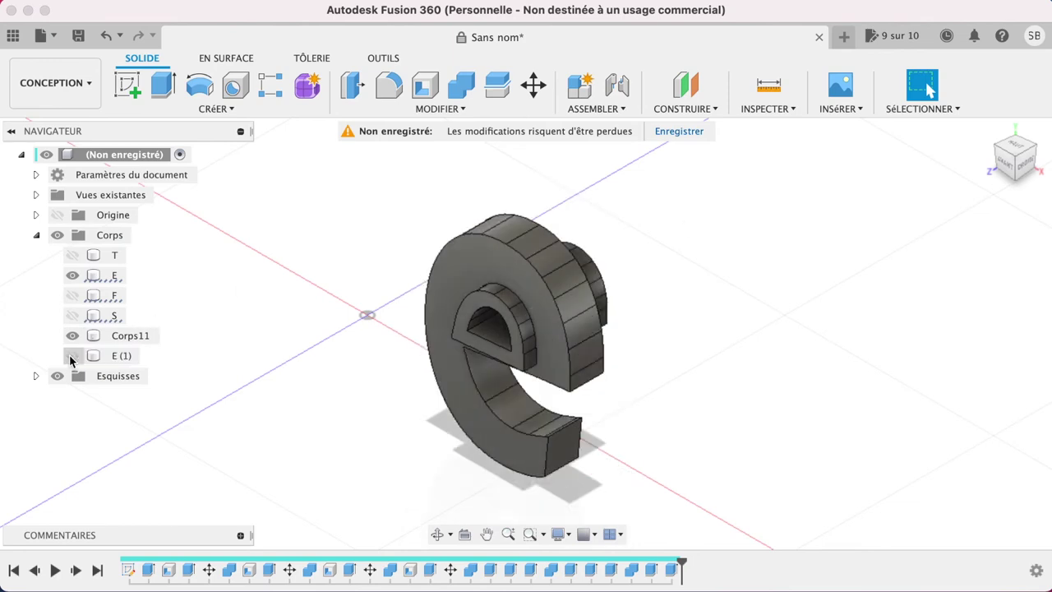
{"action": "left_click", "coordinate": [72, 356]}
{"action": "left_click", "coordinate": [73, 356]}
{"action": "left_click", "coordinate": [72, 356]}
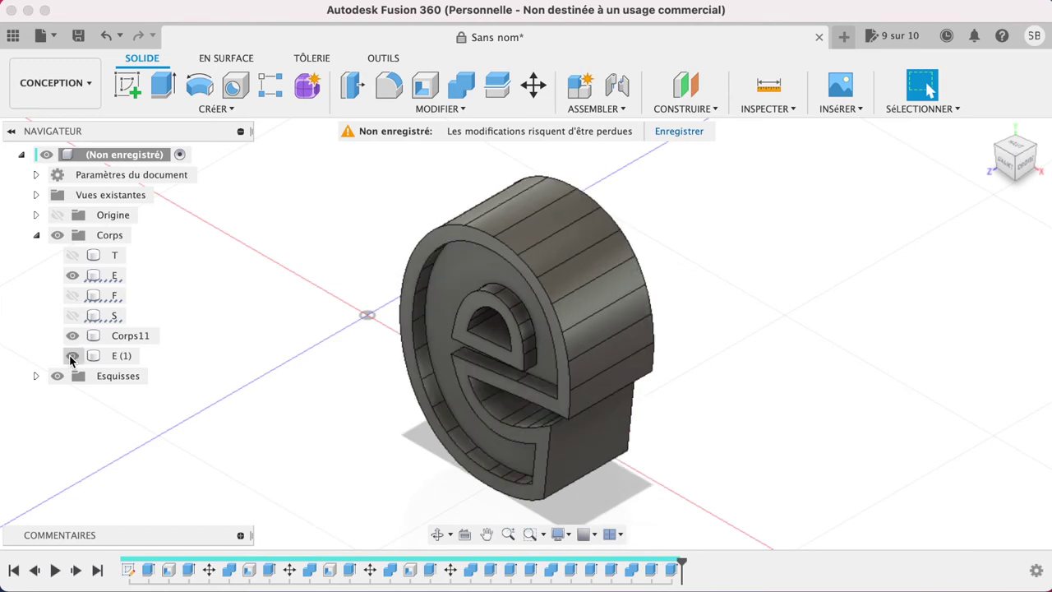
{"action": "left_click", "coordinate": [72, 356]}
{"action": "left_click", "coordinate": [71, 356]}
{"action": "left_click", "coordinate": [73, 336]}
{"action": "left_click", "coordinate": [73, 336]}
{"action": "left_click", "coordinate": [72, 356]}
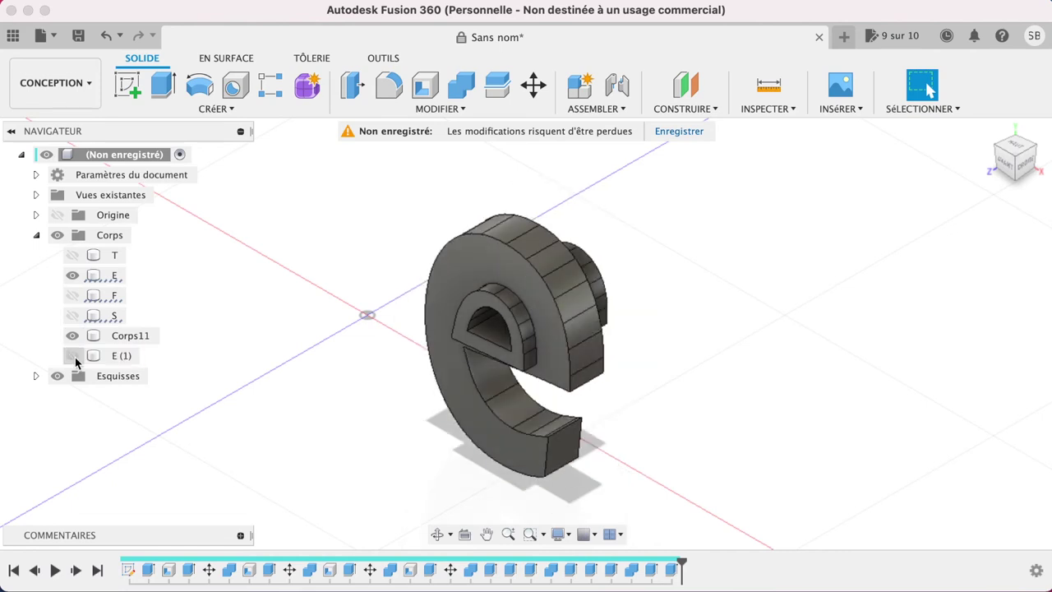
- Hide the E lid body, turn to the right-side view and select the e's front face
{"action": "left_click", "coordinate": [71, 277]}
{"action": "left_click", "coordinate": [71, 277]}
{"action": "left_click", "coordinate": [72, 276]}
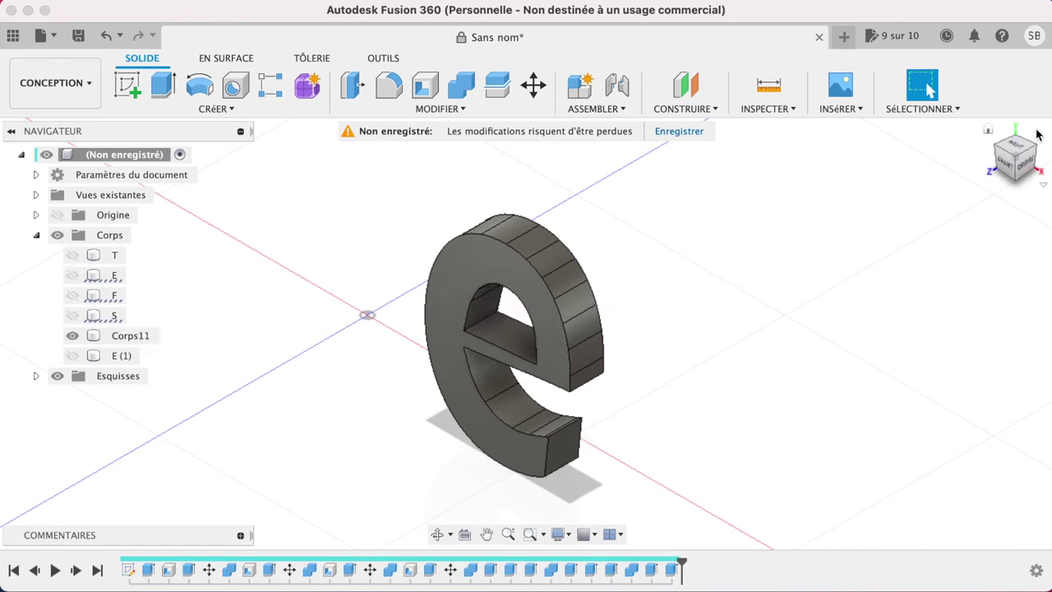
{"action": "left_click", "coordinate": [1025, 168]}
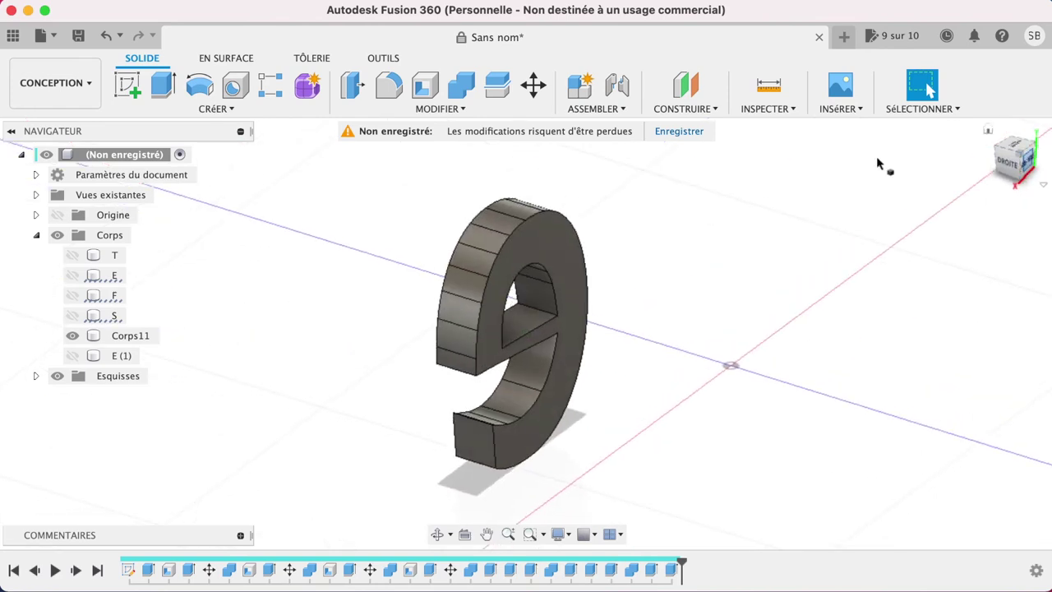
{"action": "left_click", "coordinate": [530, 239]}
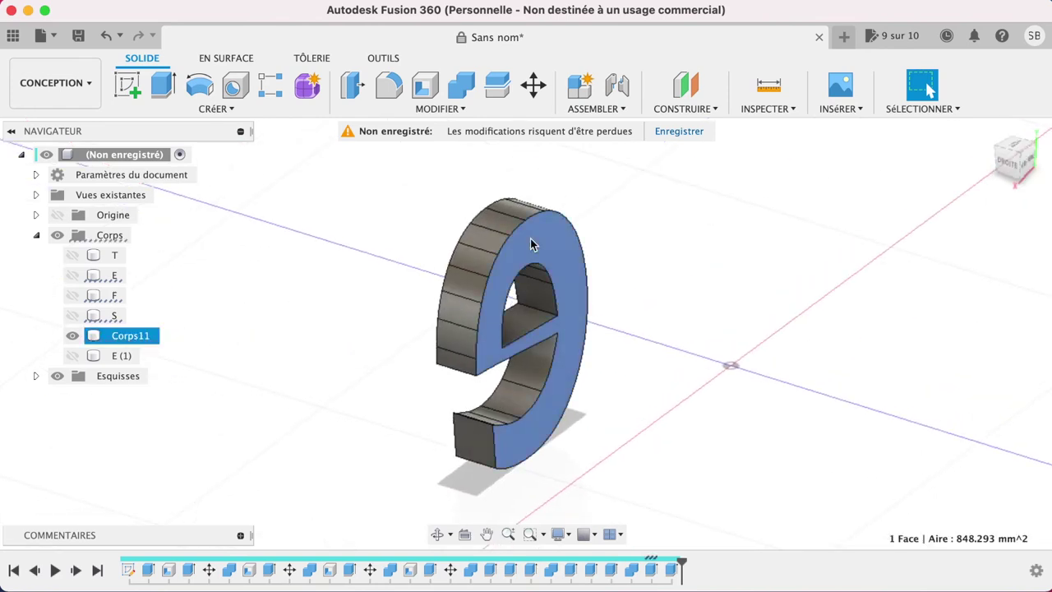
- Extrude the e's front face as a -4 mm cut to trim Corps11 into a thin plate
{"action": "key", "text": "e"}
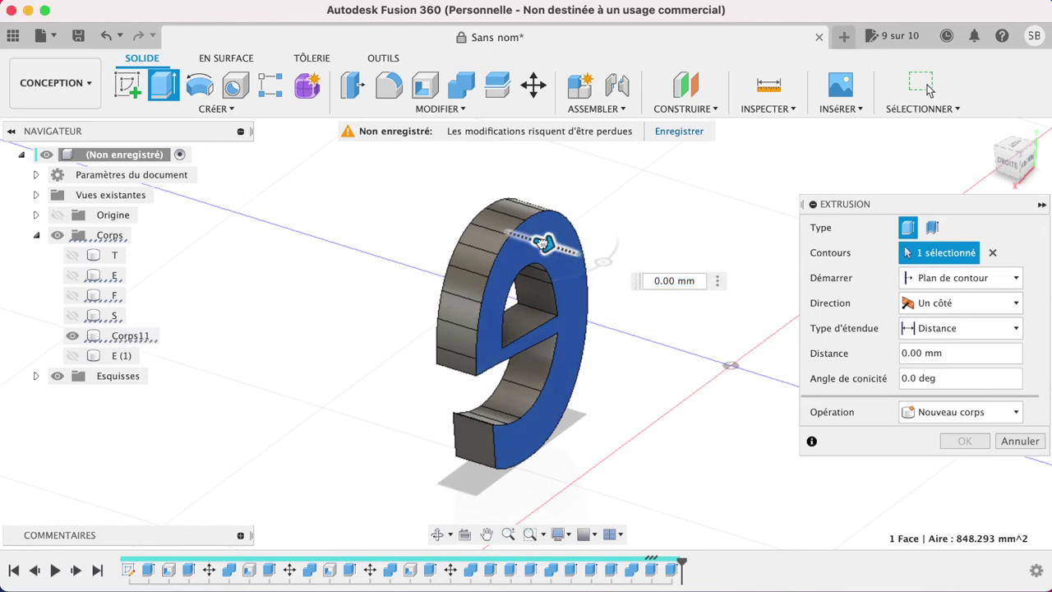
{"action": "left_click_drag", "start_coordinate": [542, 243], "coordinate": [527, 241]}
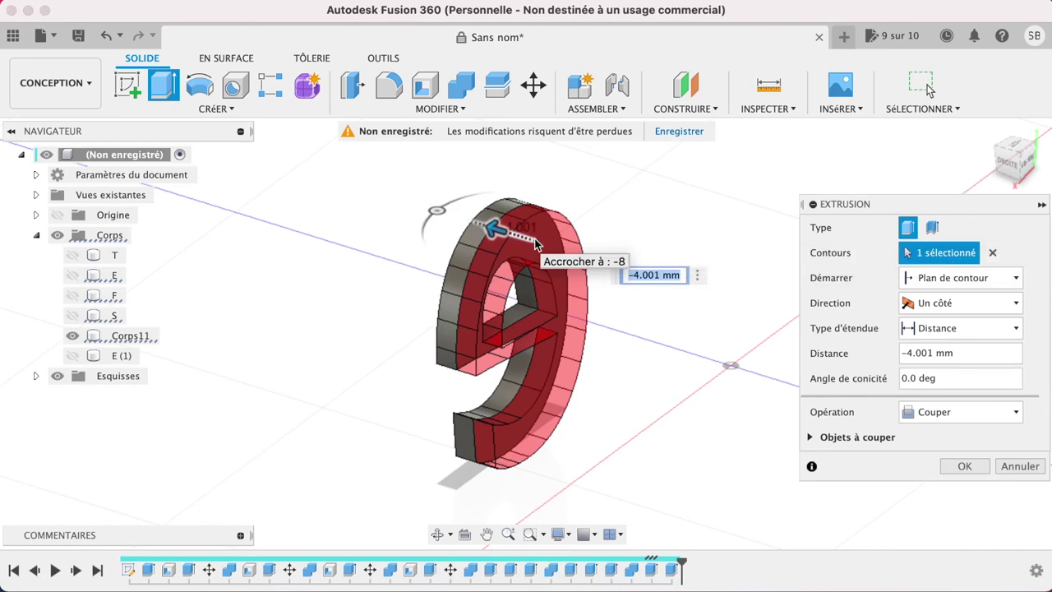
{"action": "left_click", "coordinate": [986, 355]}
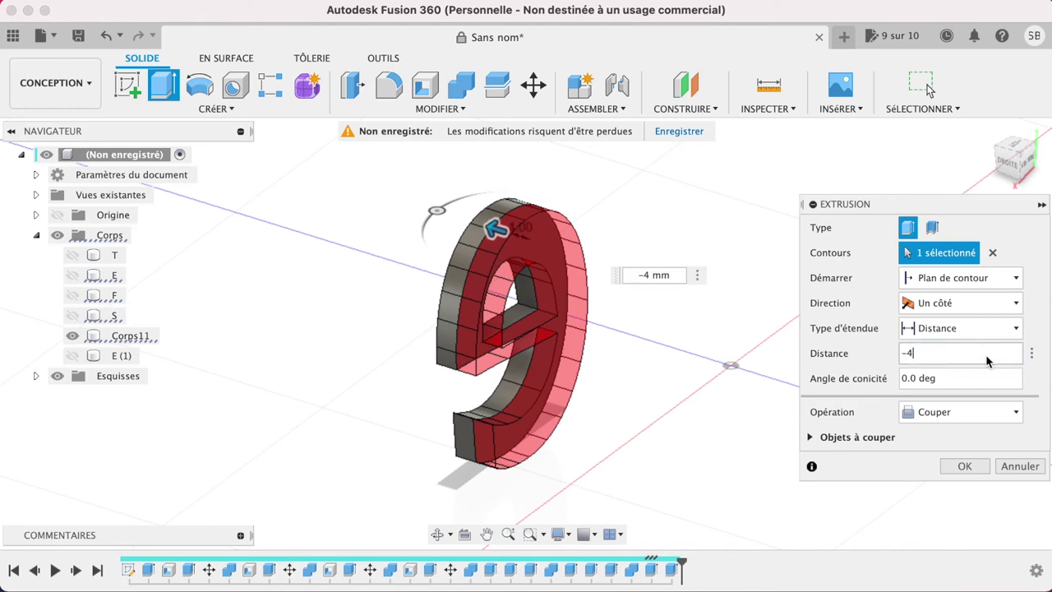
{"action": "key", "text": "Return"}
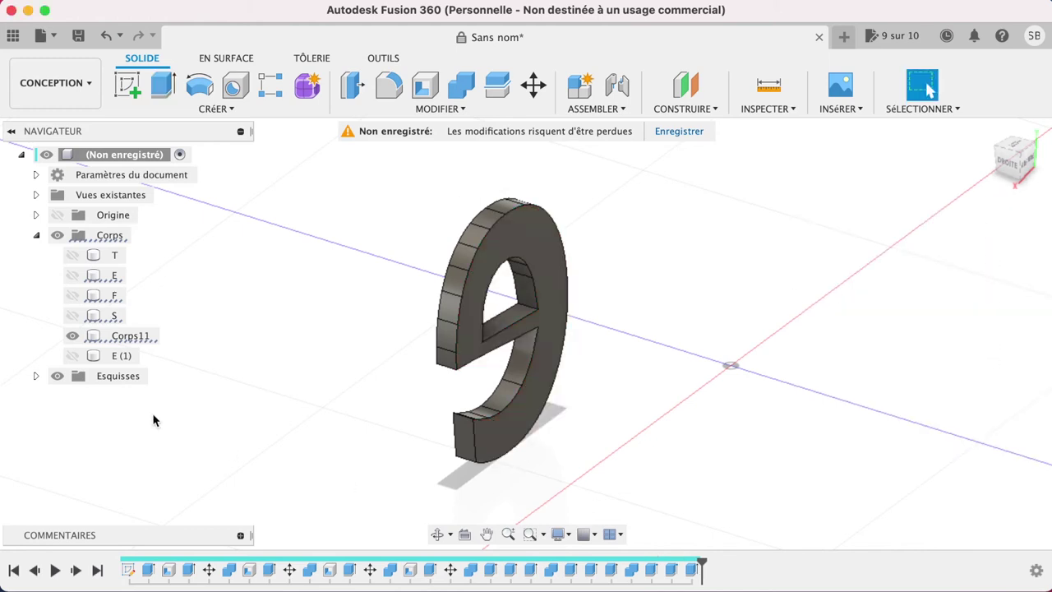
{"action": "left_click", "coordinate": [76, 357]}
- Show the E (1) shell and E lid plate with Corps11, then orbit from the home view to inspect
{"action": "left_click", "coordinate": [76, 357]}
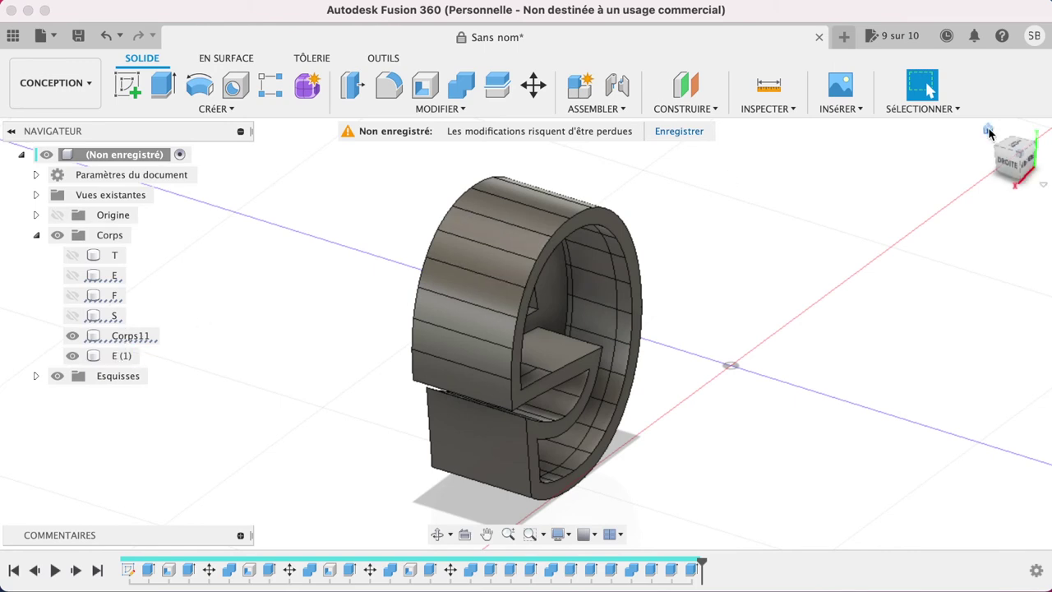
{"action": "left_click", "coordinate": [988, 133]}
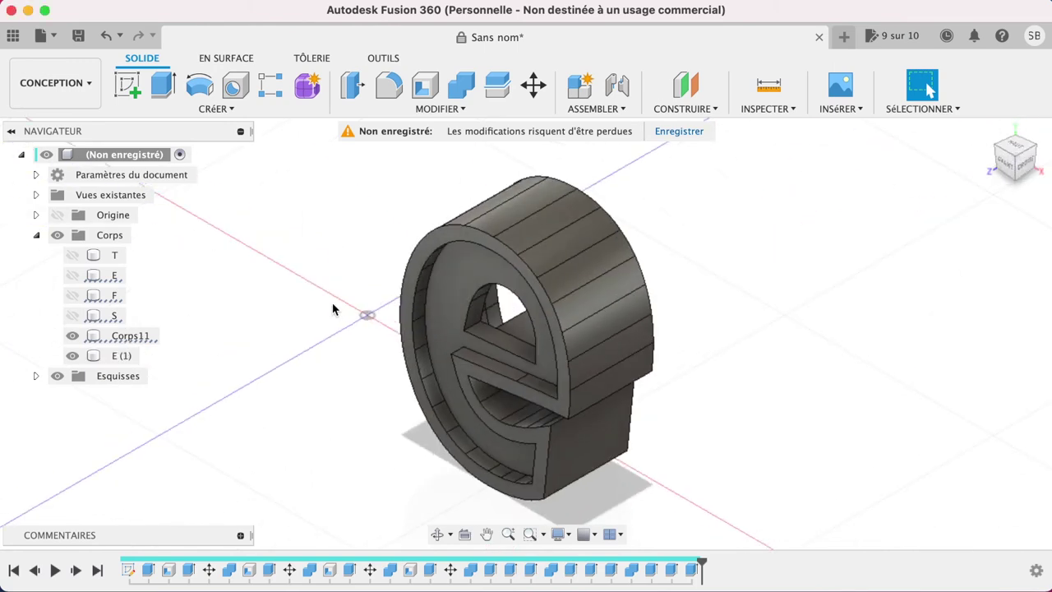
{"action": "left_click", "coordinate": [72, 275]}
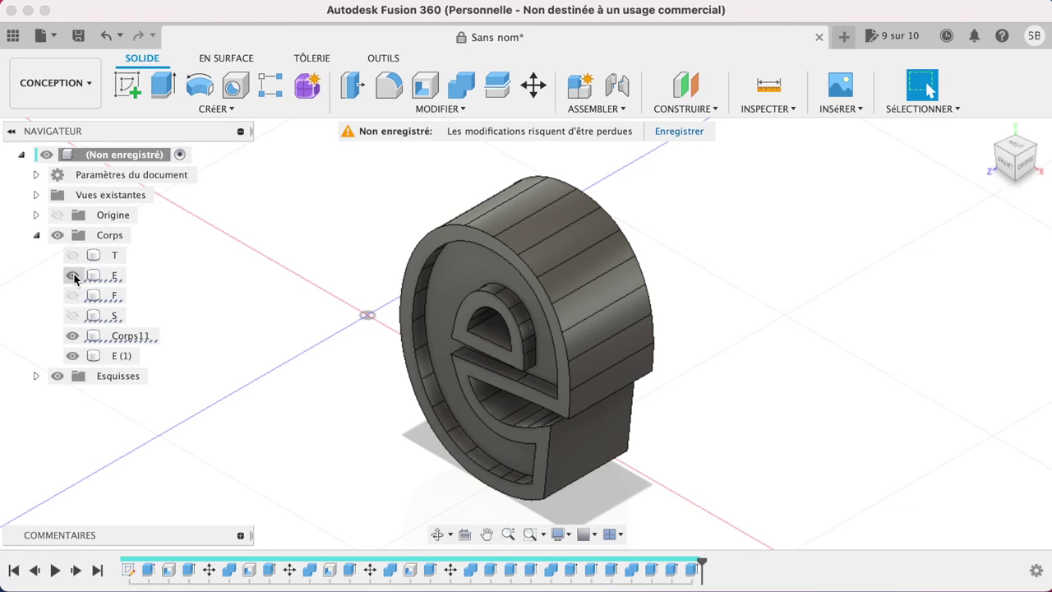
{"action": "left_click_drag", "start_coordinate": [1002, 167], "coordinate": [1027, 162]}
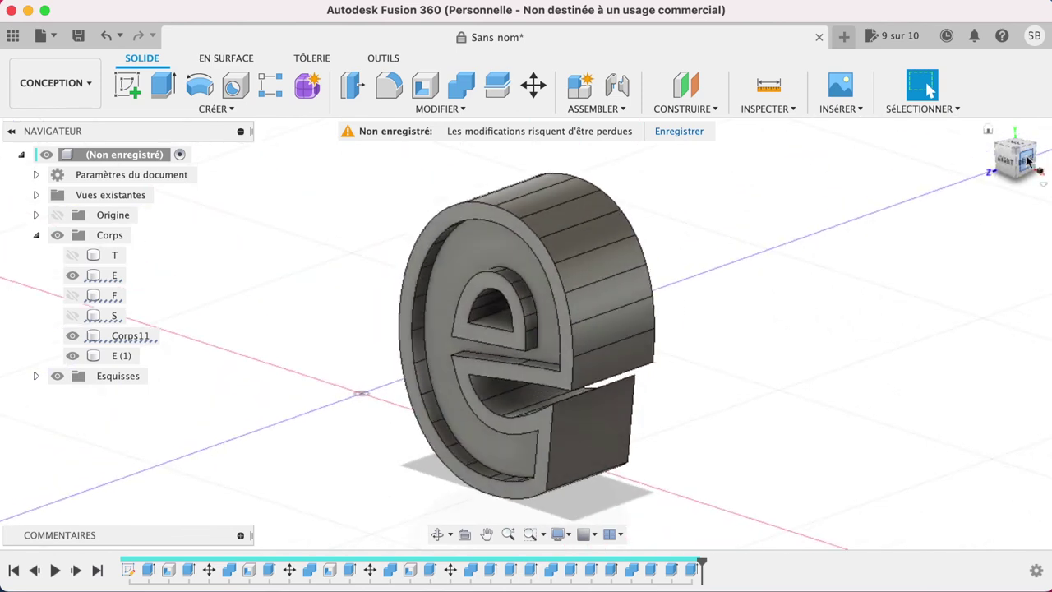
- Combine the E lid plate and Corps11 into target body E (1) with a Join operation
{"action": "left_click", "coordinate": [461, 85]}
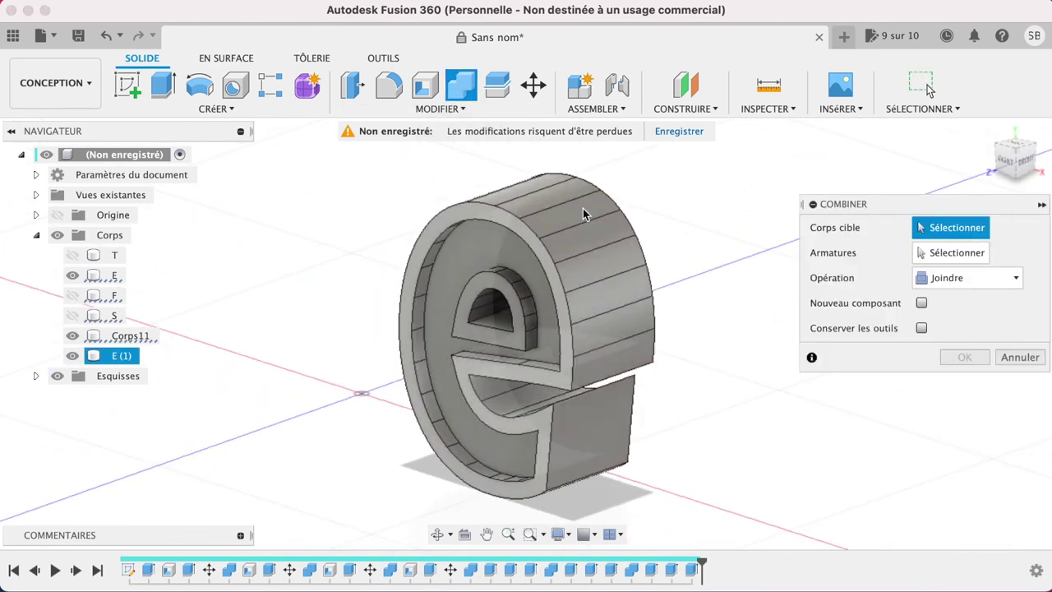
{"action": "left_click", "coordinate": [584, 214]}
{"action": "left_click", "coordinate": [516, 302]}
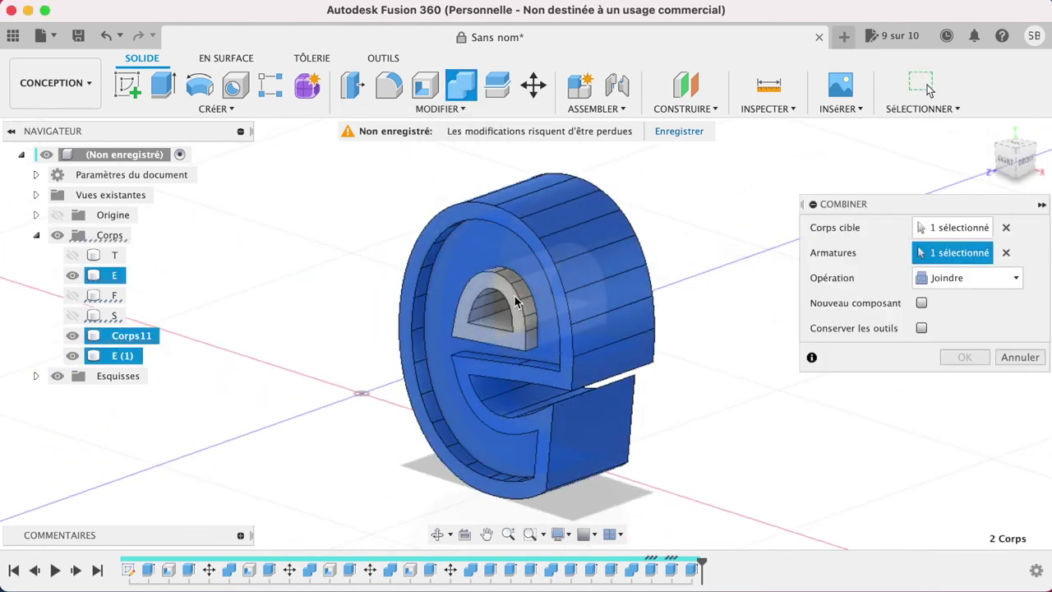
{"action": "left_click", "coordinate": [516, 300]}
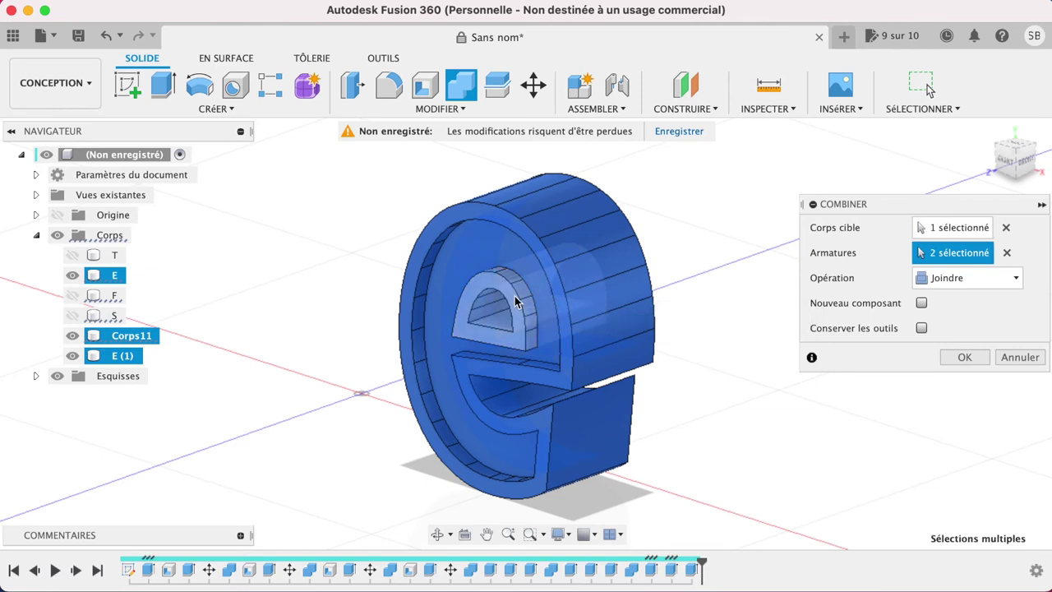
{"action": "left_click", "coordinate": [968, 359]}
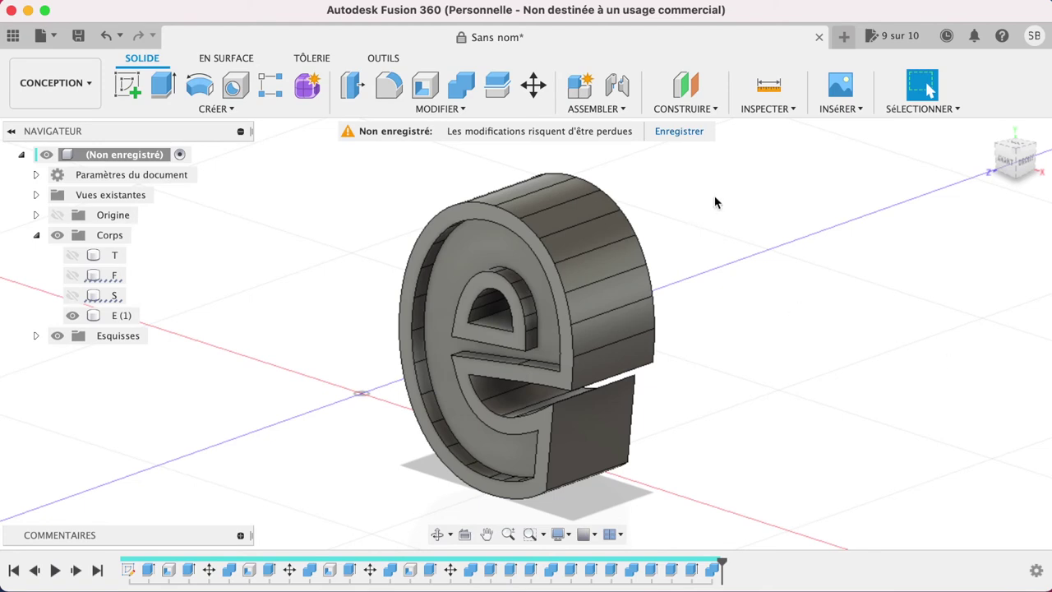
{"action": "mouse_move", "coordinate": [1016, 156]}
{"action": "left_click", "coordinate": [988, 131]}
{"action": "mouse_move", "coordinate": [1012, 170]}
{"action": "middle_mouse_down", "text": "shift"}
{"action": "mouse_move", "coordinate": [521, 300]}
{"action": "mouse_move", "coordinate": [299, 209]}
{"action": "middle_mouse_up", "text": "shift"}
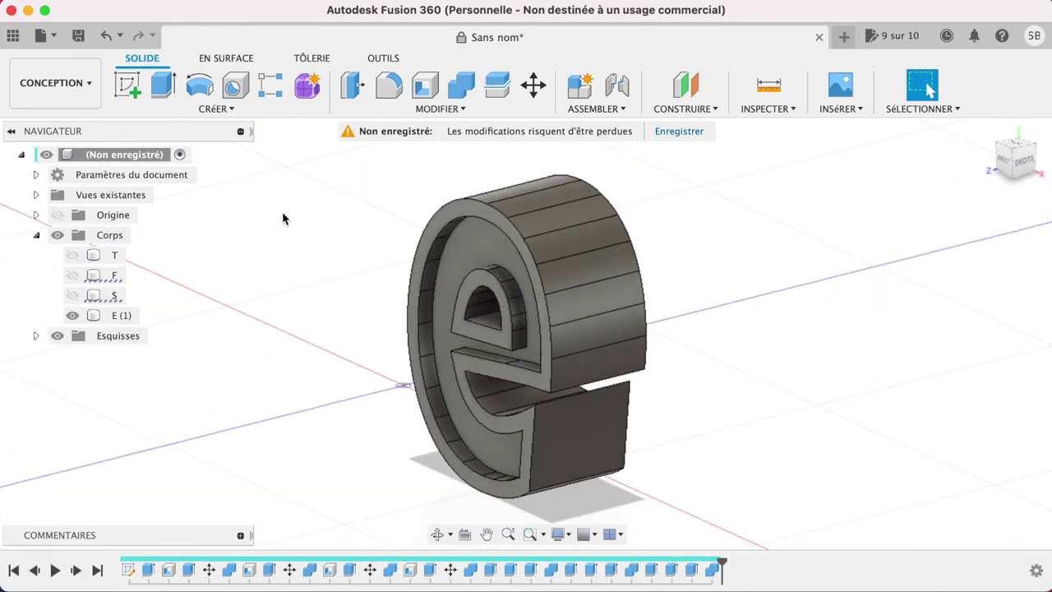
- Hide E (1), show only the T body, and select the T's inner face
{"action": "left_click", "coordinate": [72, 315]}
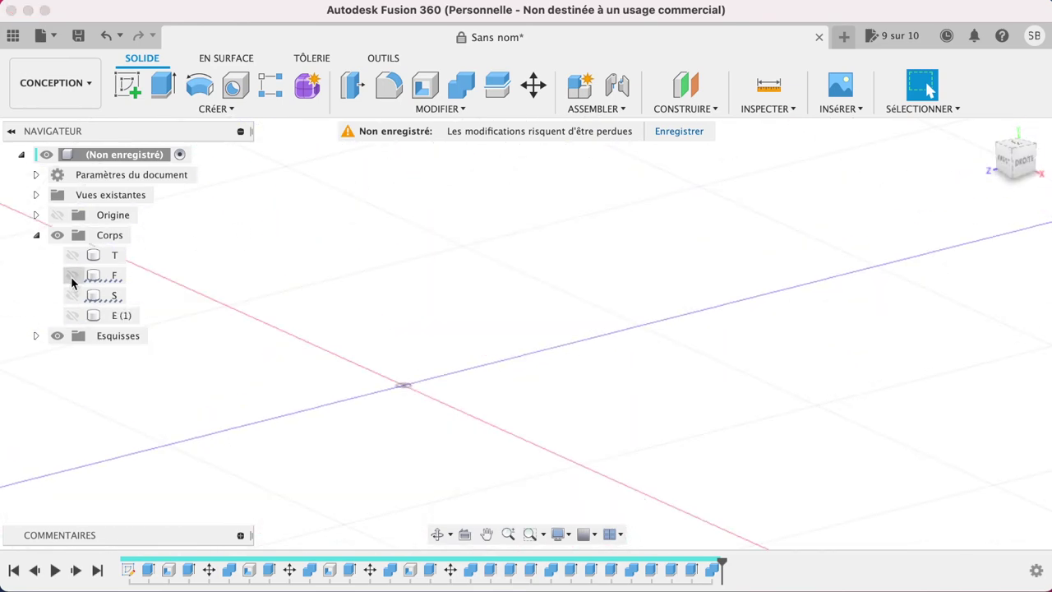
{"action": "left_click", "coordinate": [72, 256]}
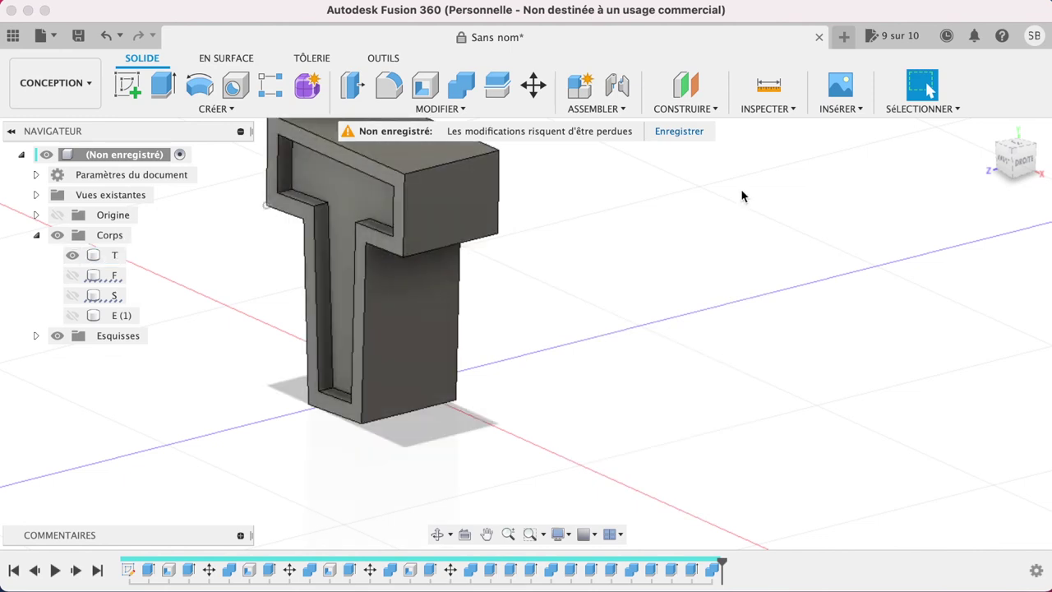
{"action": "mouse_move", "coordinate": [1016, 158]}
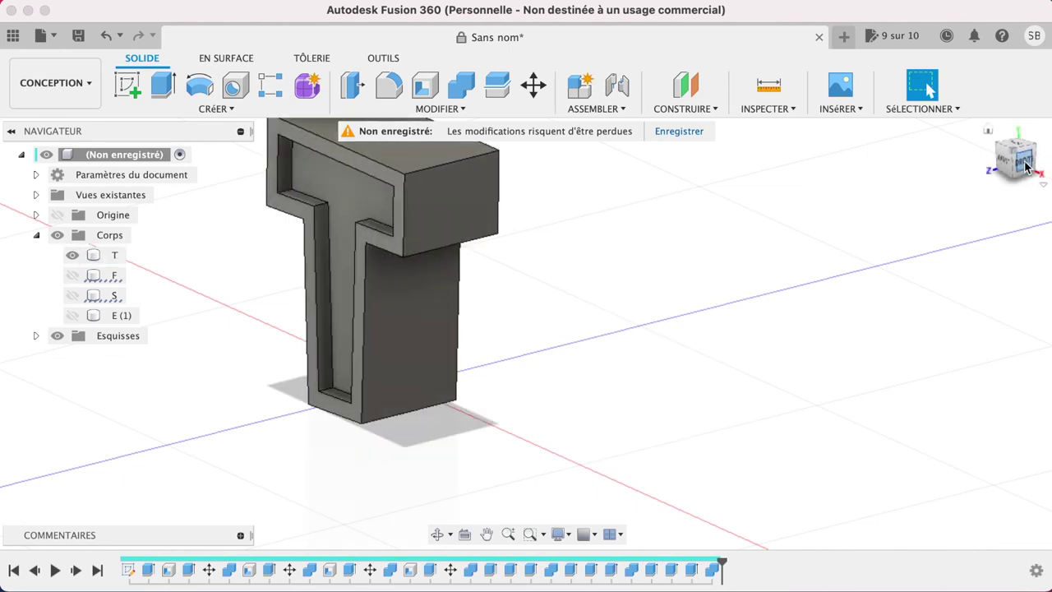
{"action": "mouse_move", "coordinate": [1028, 168]}
{"action": "left_mouse_down"}
{"action": "mouse_move", "coordinate": [1044, 168]}
{"action": "mouse_move", "coordinate": [1007, 161]}
{"action": "left_mouse_up"}
{"action": "left_click", "coordinate": [989, 131]}
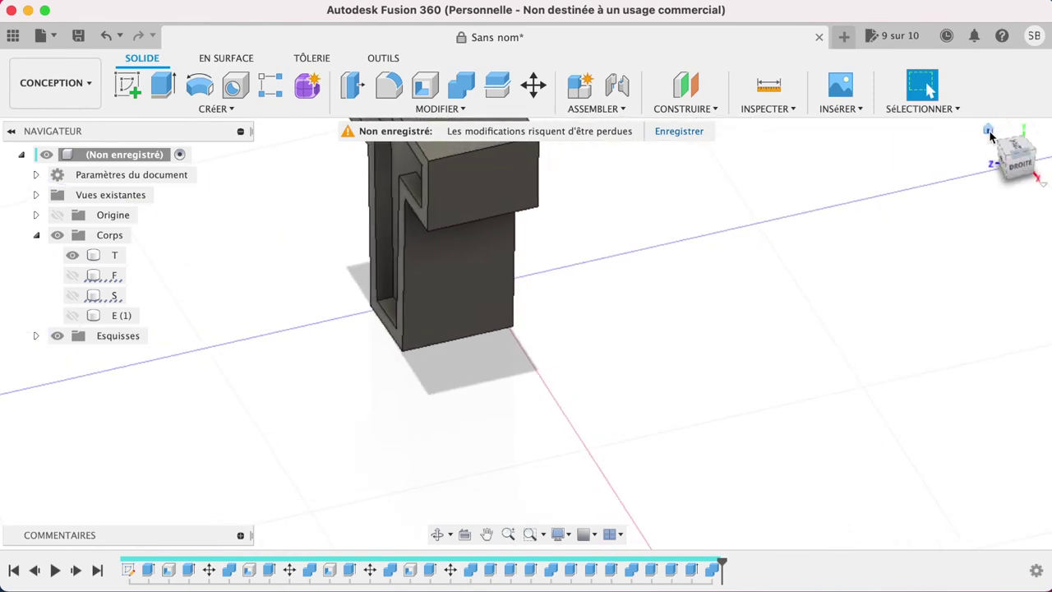
{"action": "left_click", "coordinate": [496, 291]}
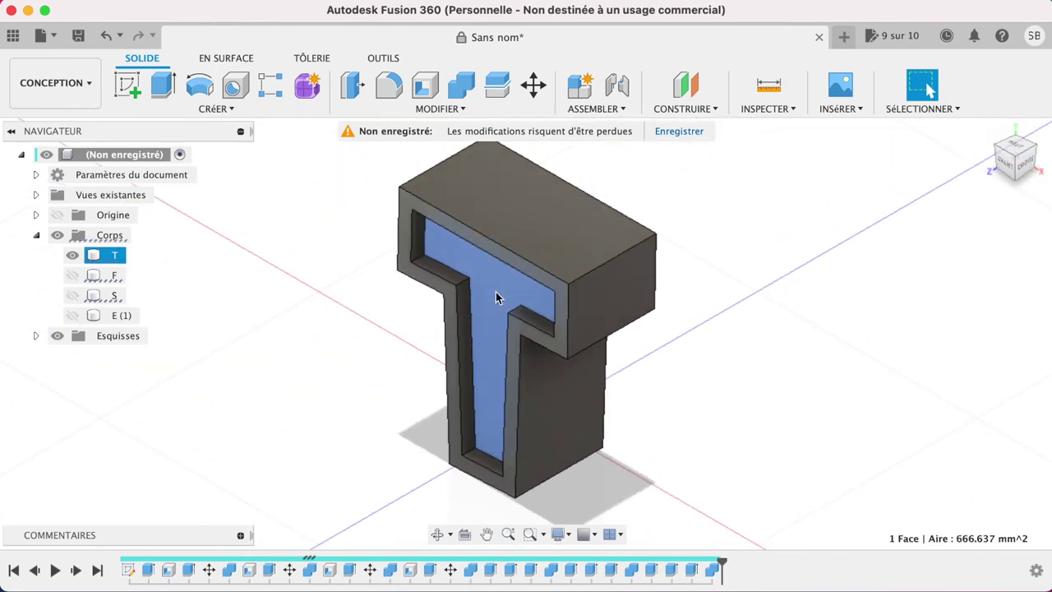
- Extrude the T's inner face -8 mm as a new body, Corps13, then hide it
{"action": "key", "text": "e"}
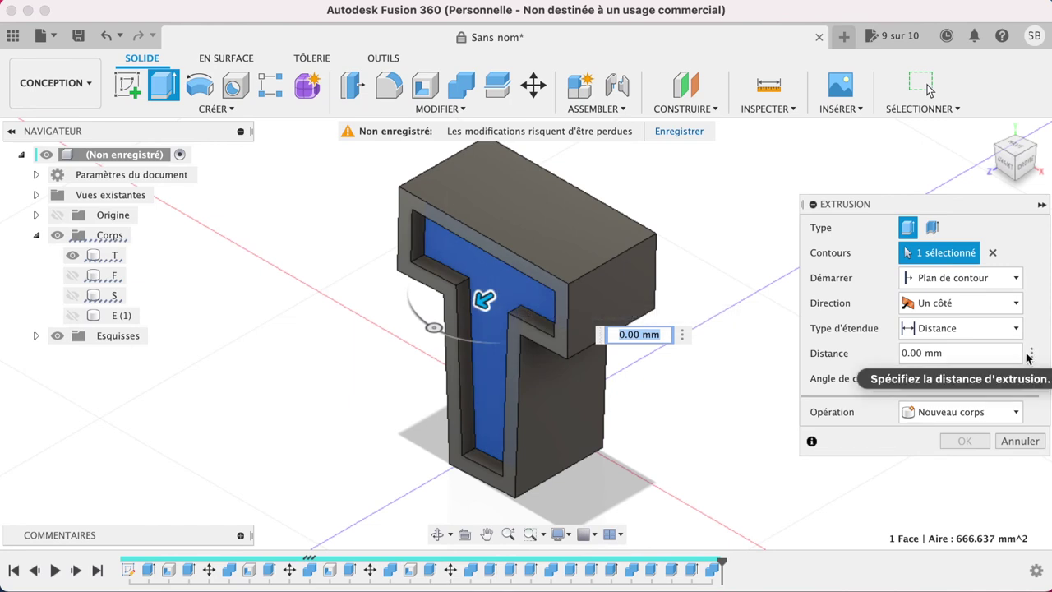
{"action": "left_click", "coordinate": [1032, 355]}
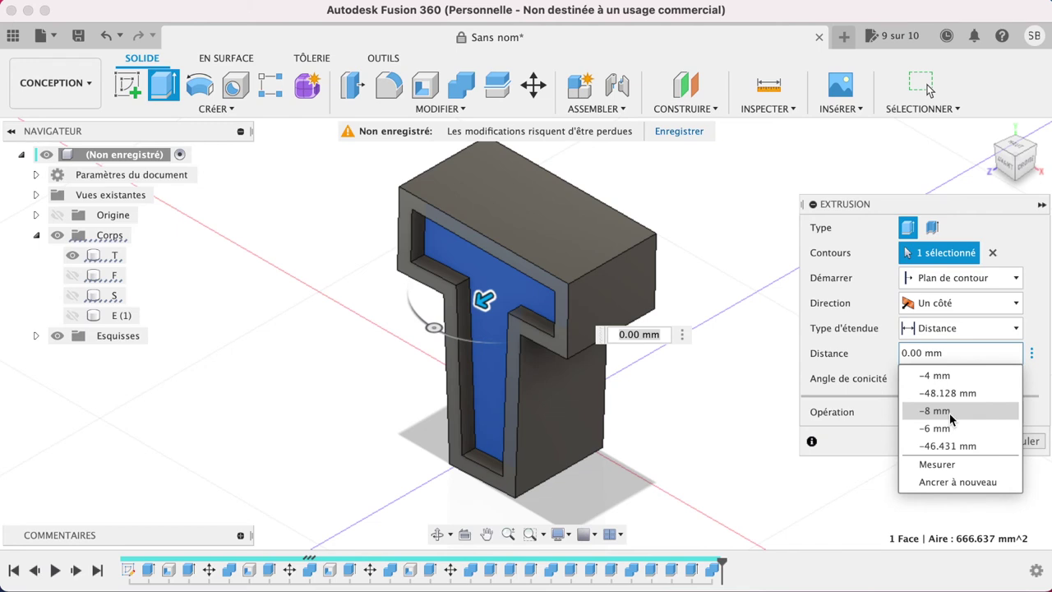
{"action": "left_click", "coordinate": [951, 420]}
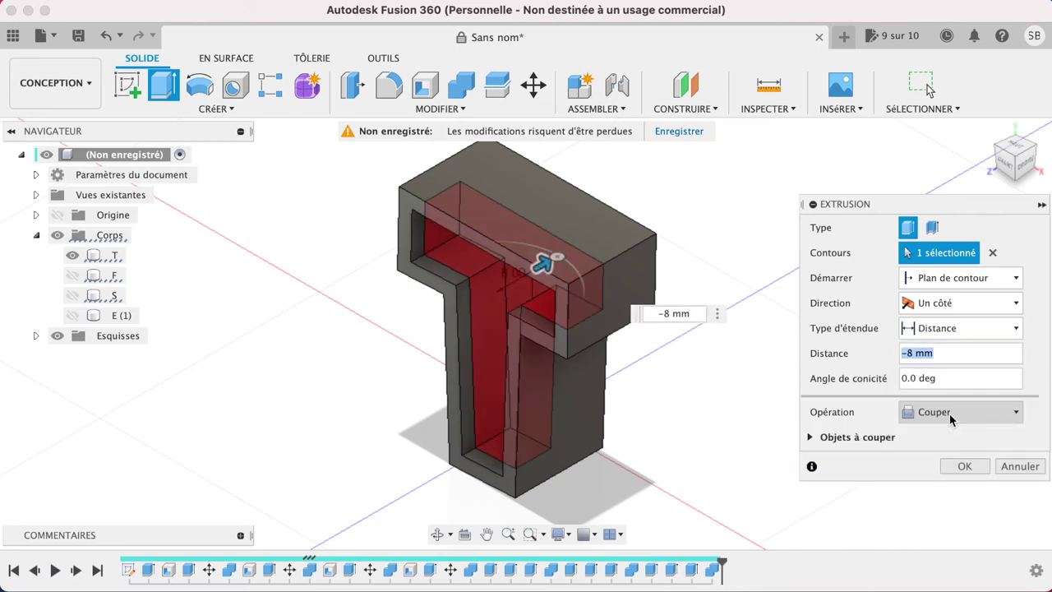
{"action": "left_click", "coordinate": [1001, 413]}
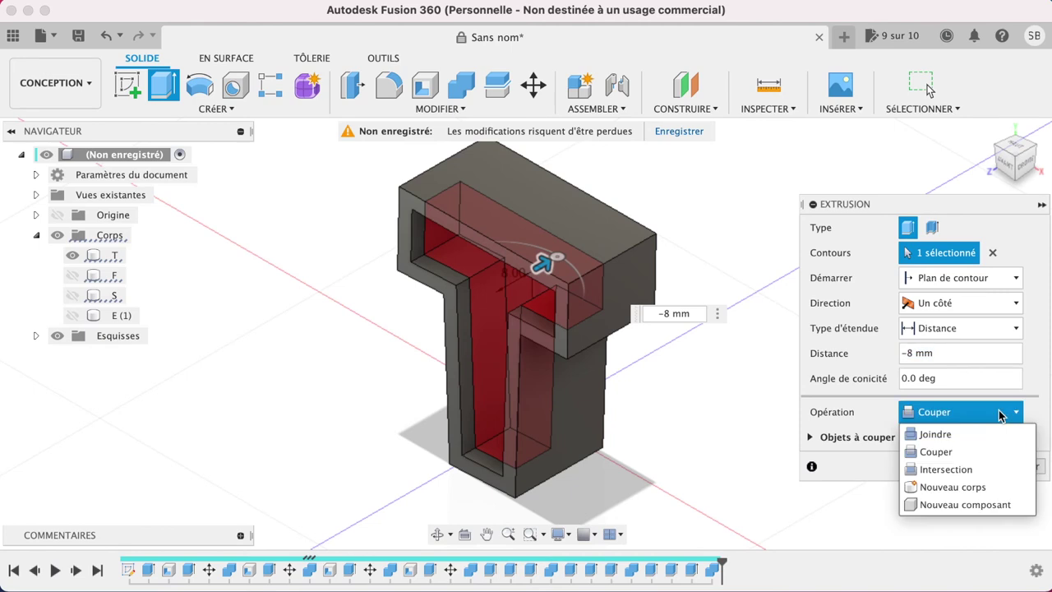
{"action": "left_click", "coordinate": [954, 488]}
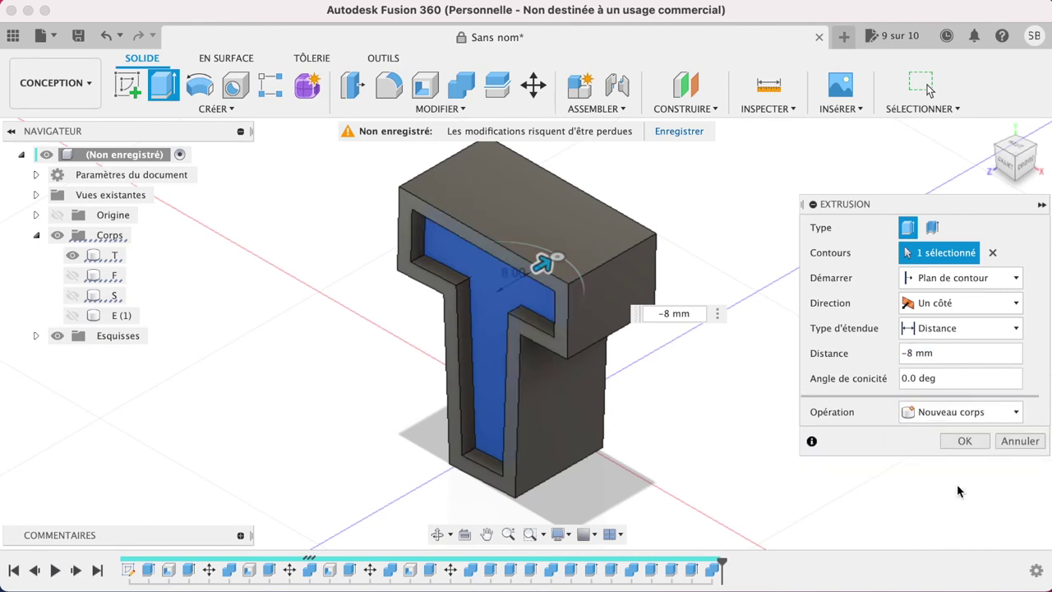
{"action": "left_click", "coordinate": [972, 446]}
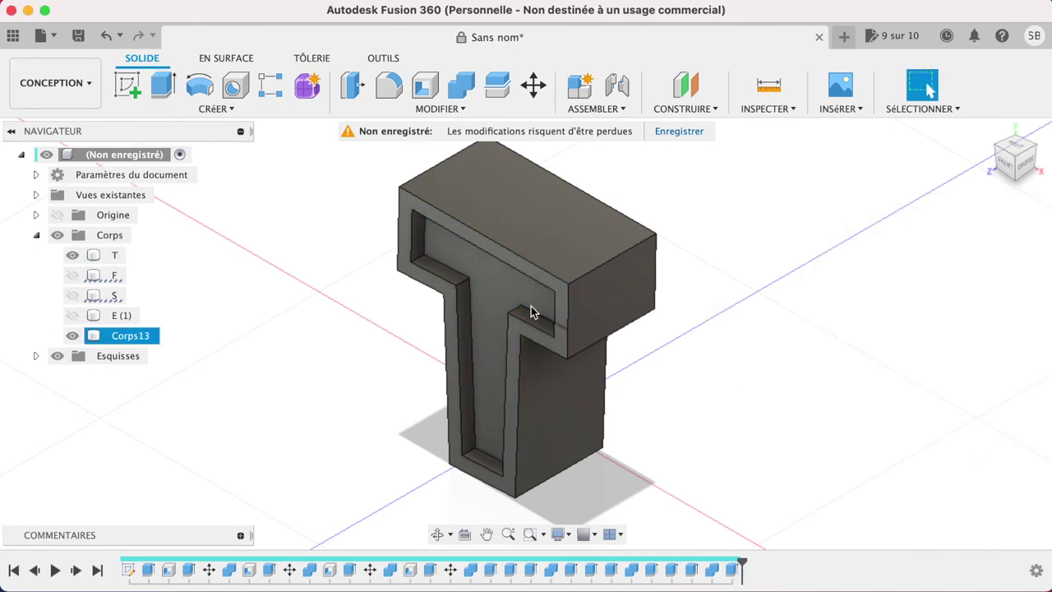
{"action": "left_click", "coordinate": [72, 336]}
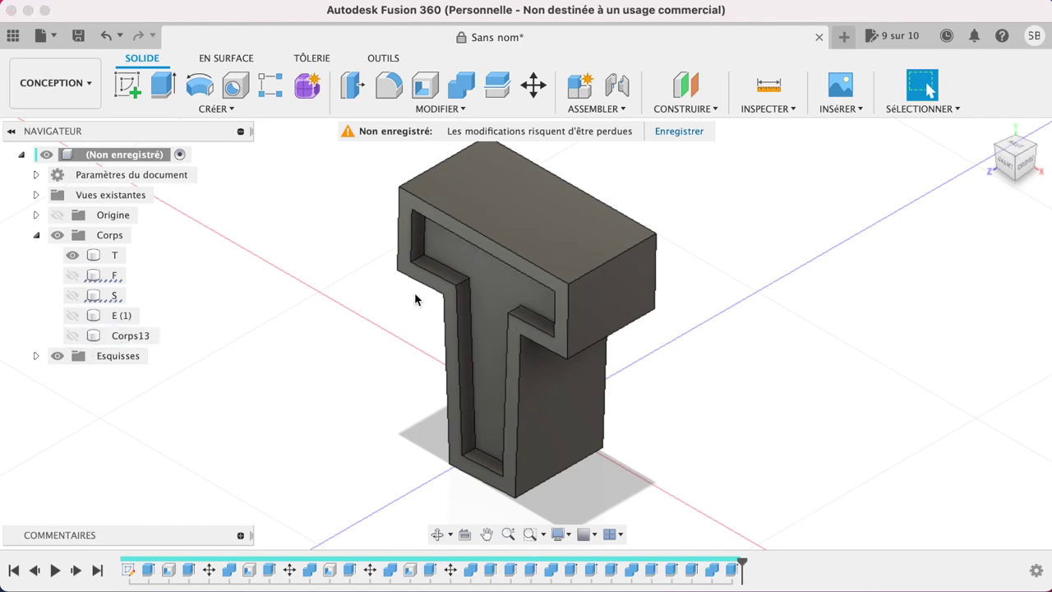
- Extrude the same inner face as a -57.106 mm cut to hollow out the T
{"action": "left_click", "coordinate": [505, 300]}
{"action": "key", "text": "e"}
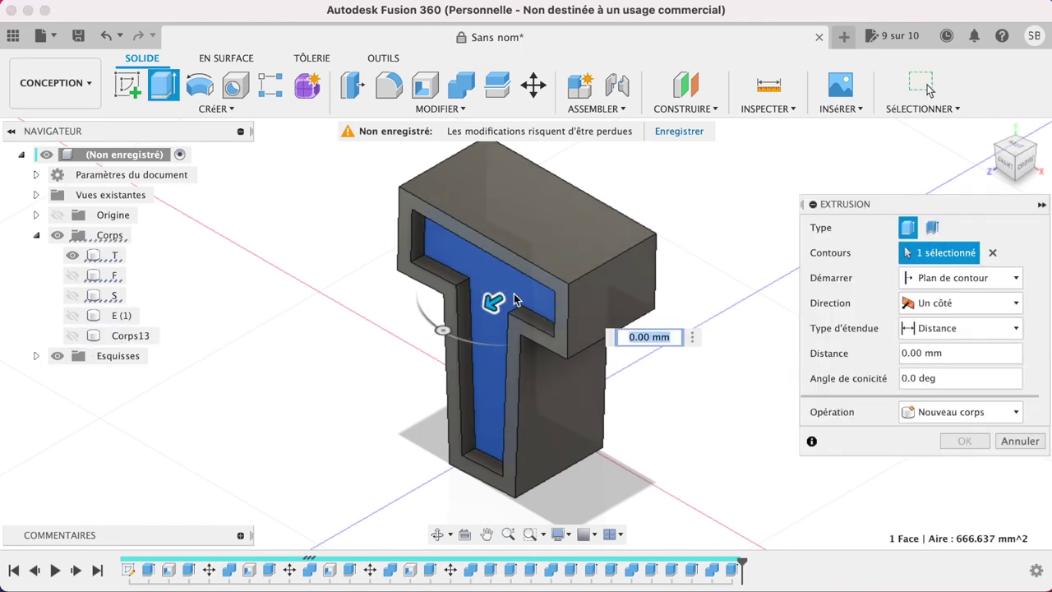
{"action": "left_click_drag", "start_coordinate": [496, 304], "coordinate": [766, 142]}
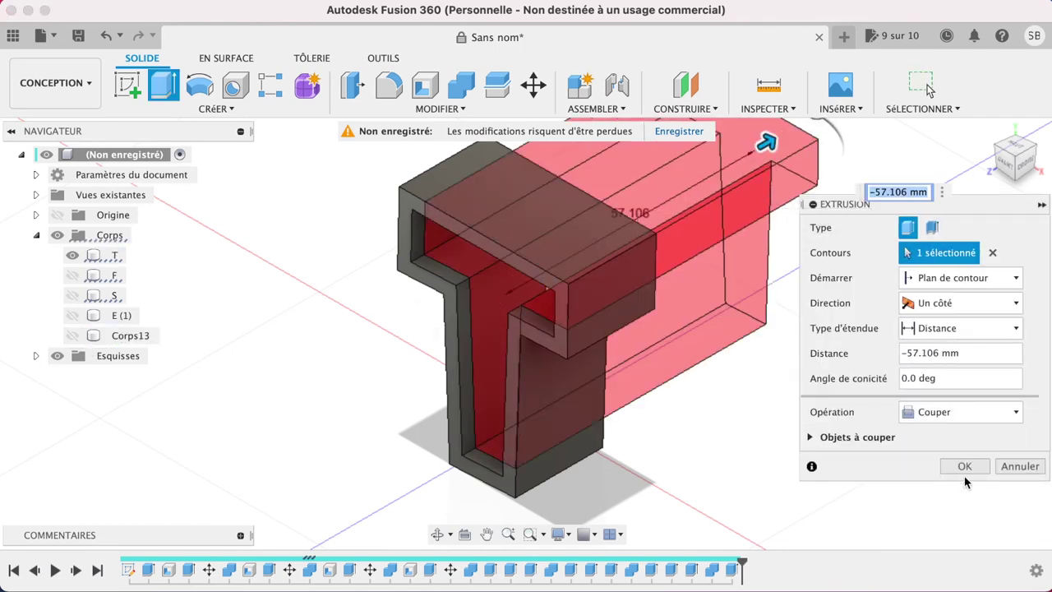
{"action": "left_click", "coordinate": [986, 470]}
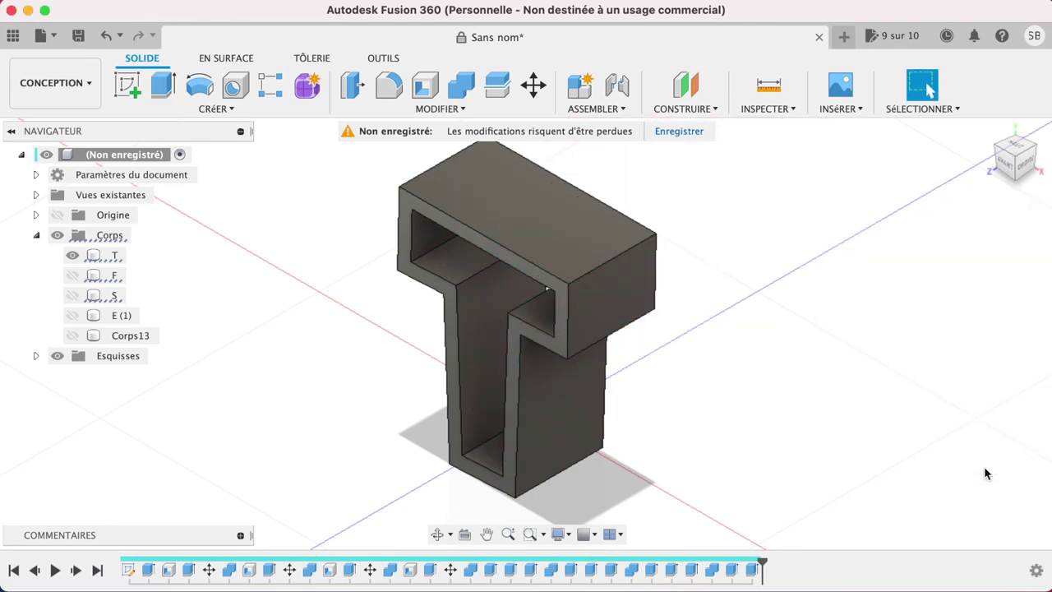
{"action": "left_click", "coordinate": [86, 335]}
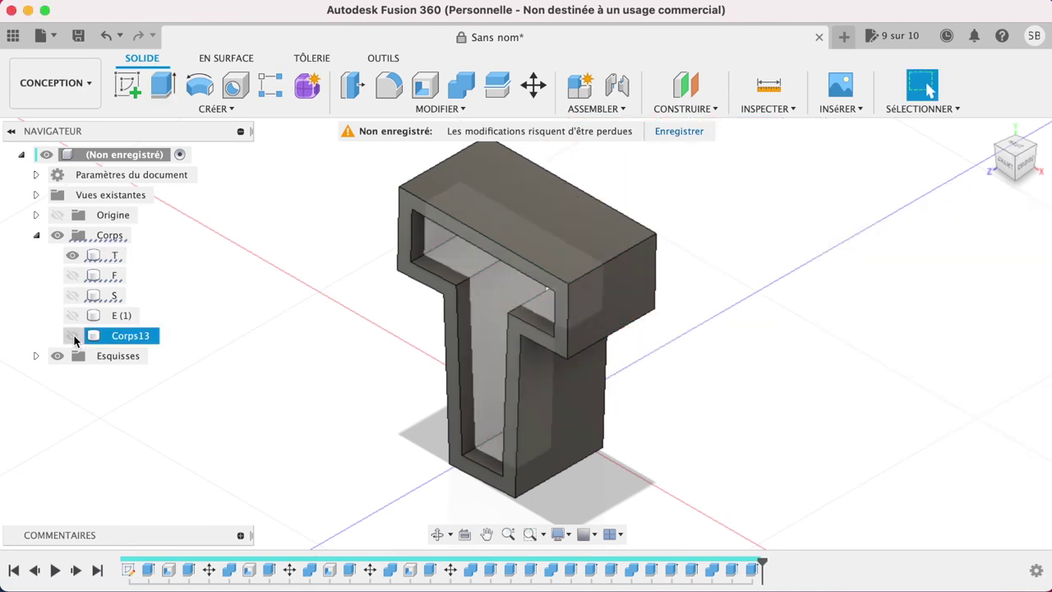
- Show Corps13 alone with the T hidden, and select its front face
{"action": "left_click", "coordinate": [73, 336]}
{"action": "left_click", "coordinate": [73, 257]}
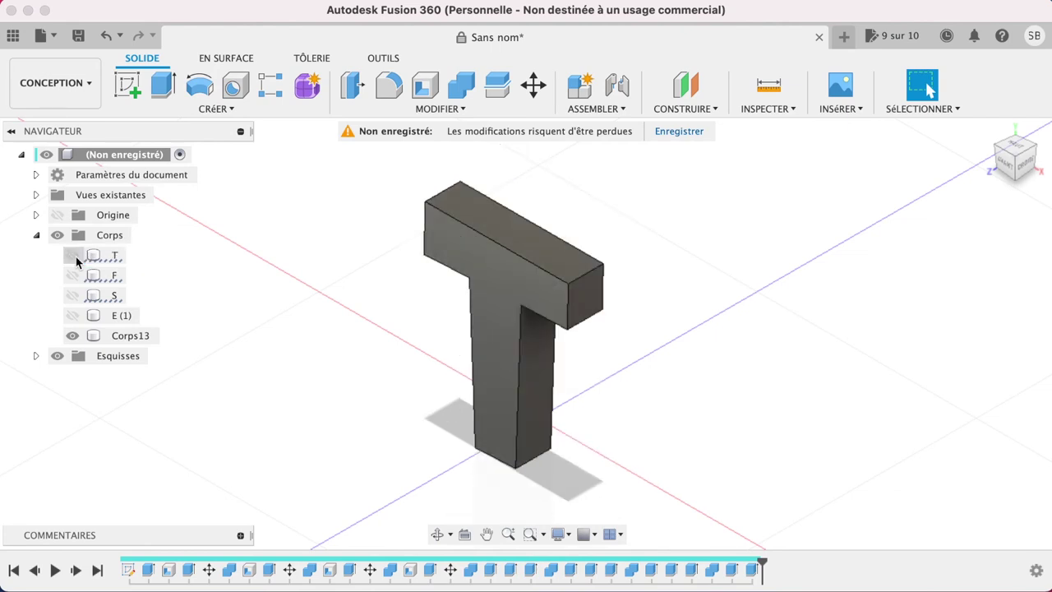
{"action": "mouse_move", "coordinate": [1016, 159]}
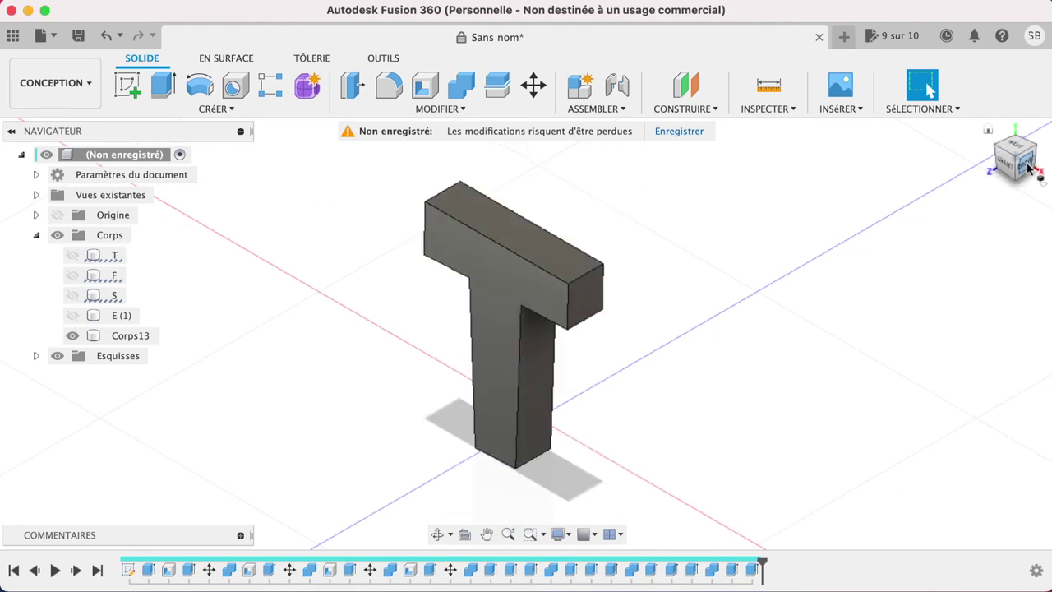
{"action": "left_click", "coordinate": [1027, 168]}
{"action": "middle_click_drag", "start_coordinate": [526, 321], "coordinate": [828, 176], "text": "shift"}
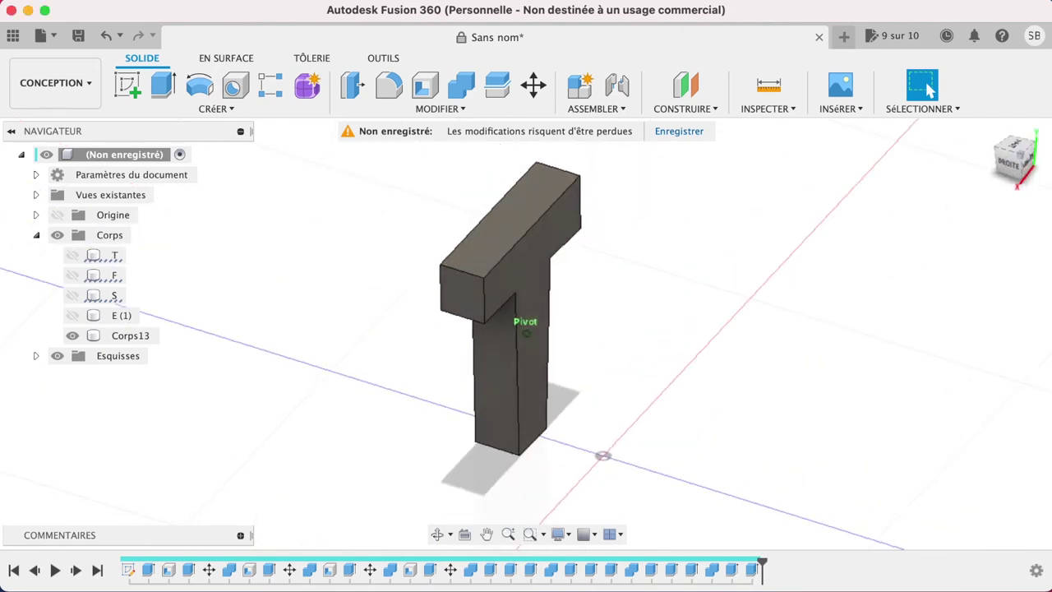
{"action": "left_click", "coordinate": [529, 277]}
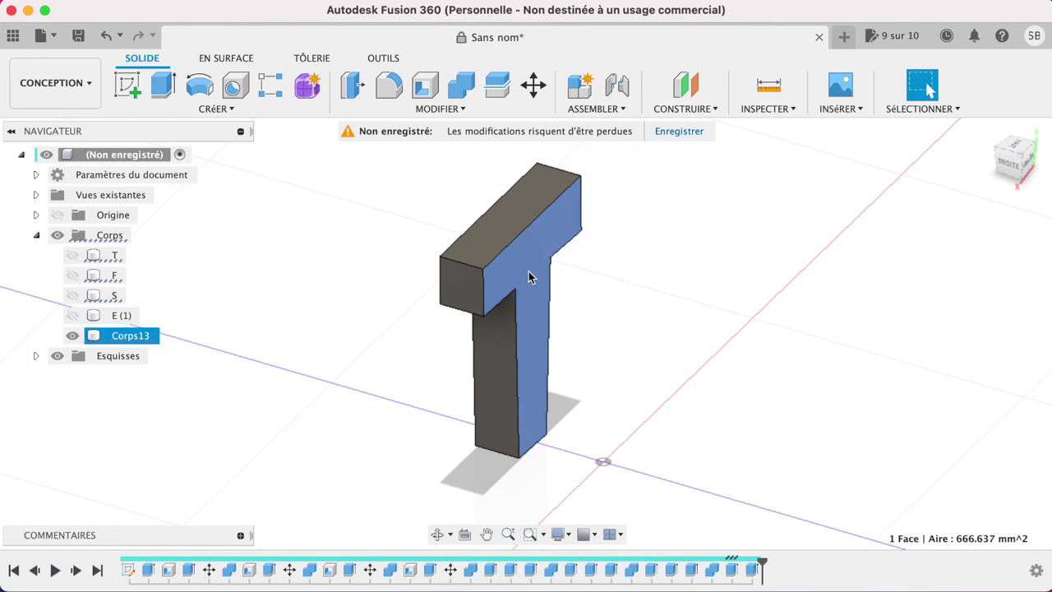
- Extrude that face as a -6 mm cut to thin Corps13 into a T plate
{"action": "key", "text": "e"}
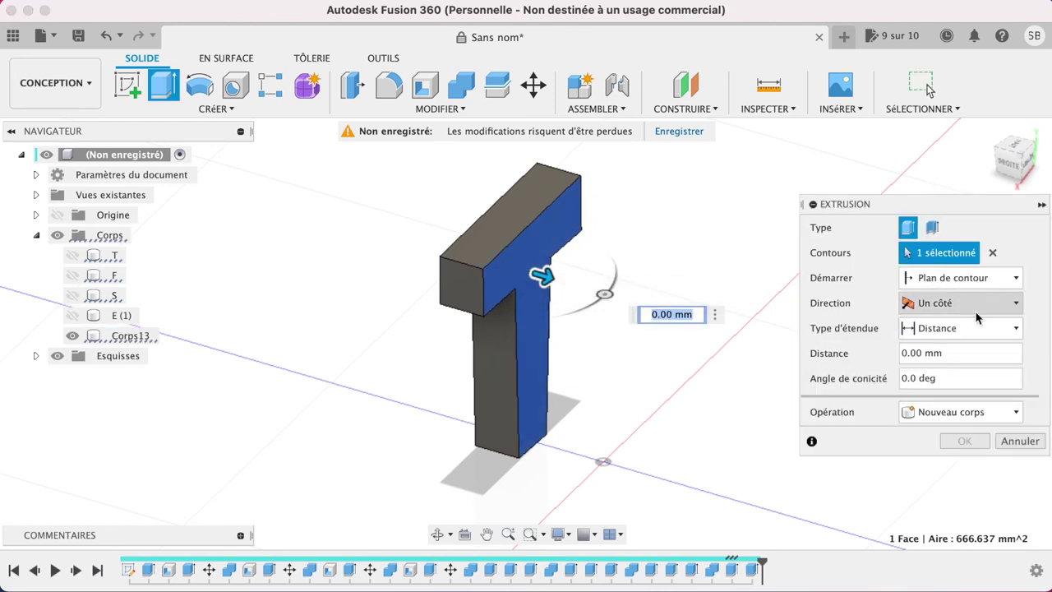
{"action": "left_click_drag", "start_coordinate": [544, 279], "coordinate": [507, 261]}
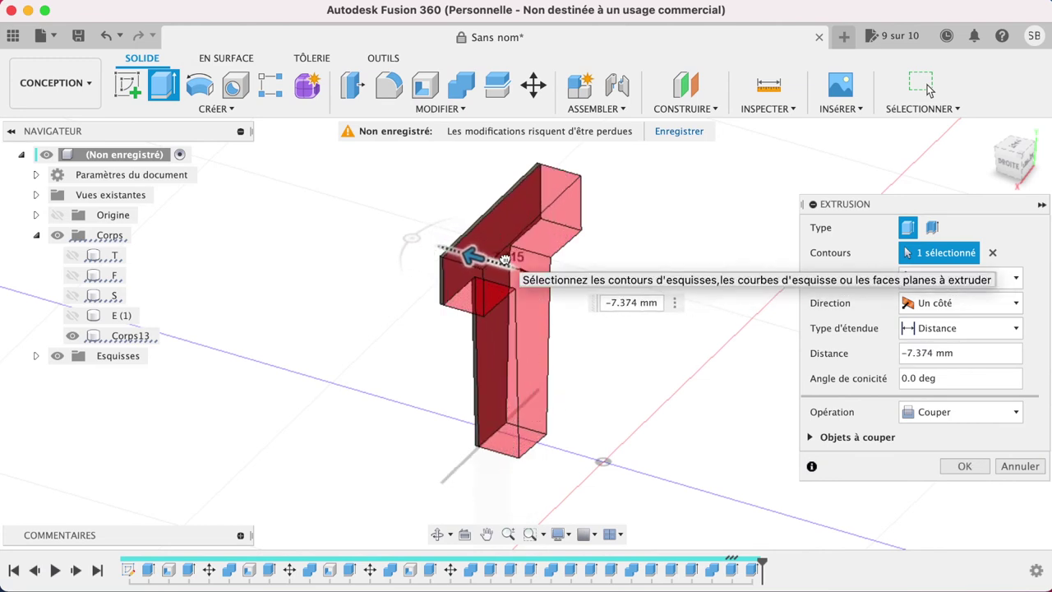
{"action": "left_click_drag", "start_coordinate": [508, 260], "coordinate": [523, 270]}
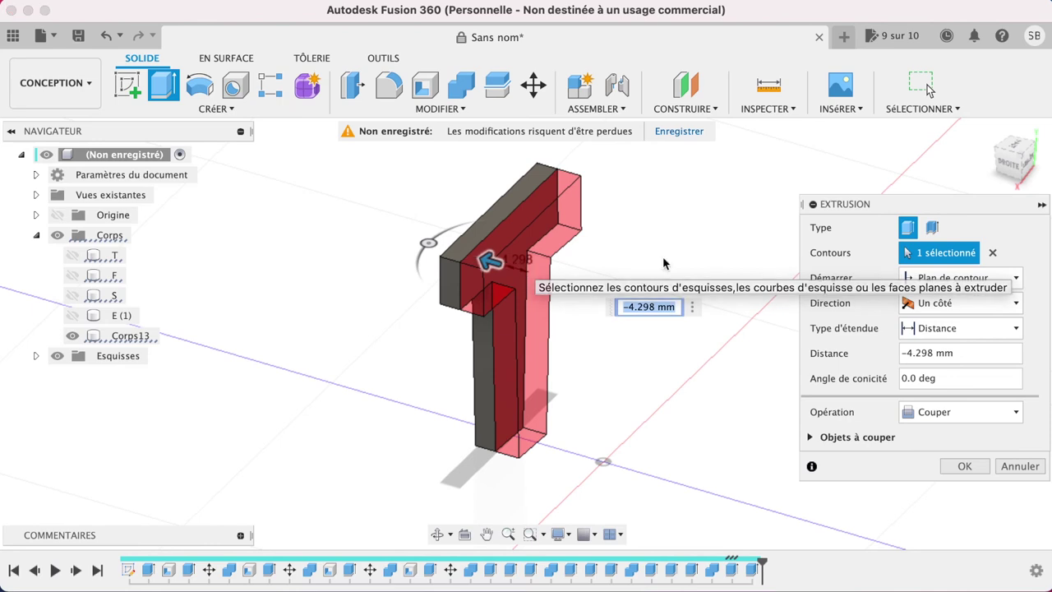
{"action": "left_click", "coordinate": [980, 354]}
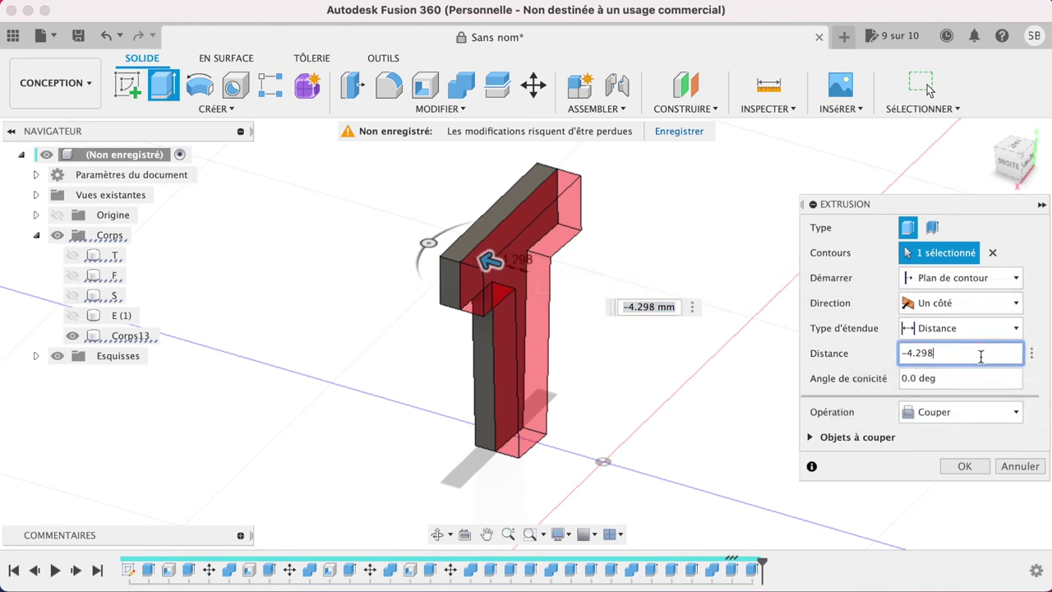
{"action": "key", "text": "BackSpace"}
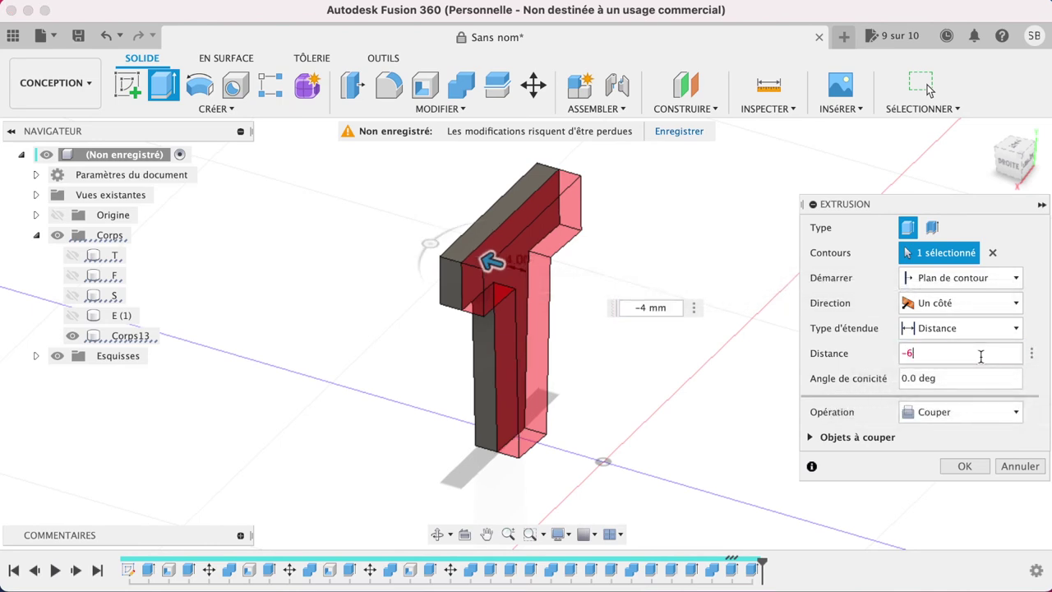
{"action": "left_click", "coordinate": [974, 469]}
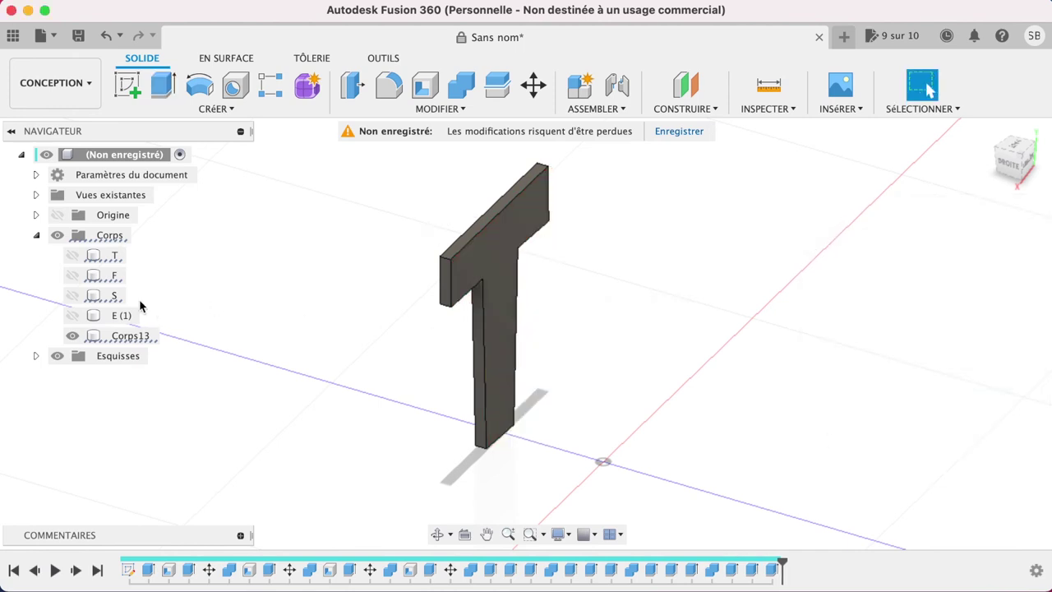
- Show the hollow T and combine Corps13 into target body T with a Join operation
{"action": "left_click", "coordinate": [73, 255]}
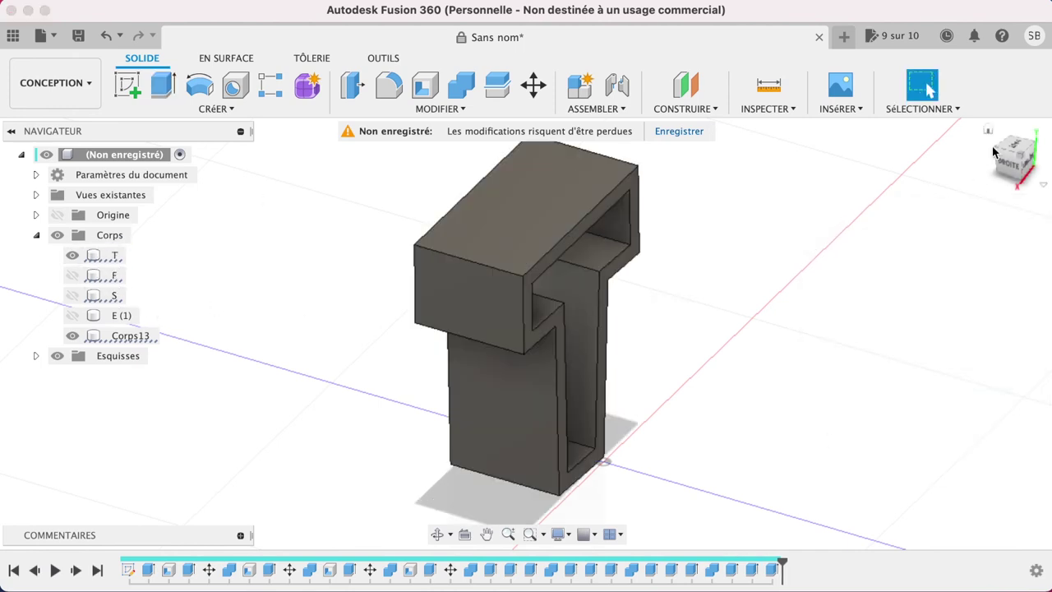
{"action": "left_click", "coordinate": [989, 129]}
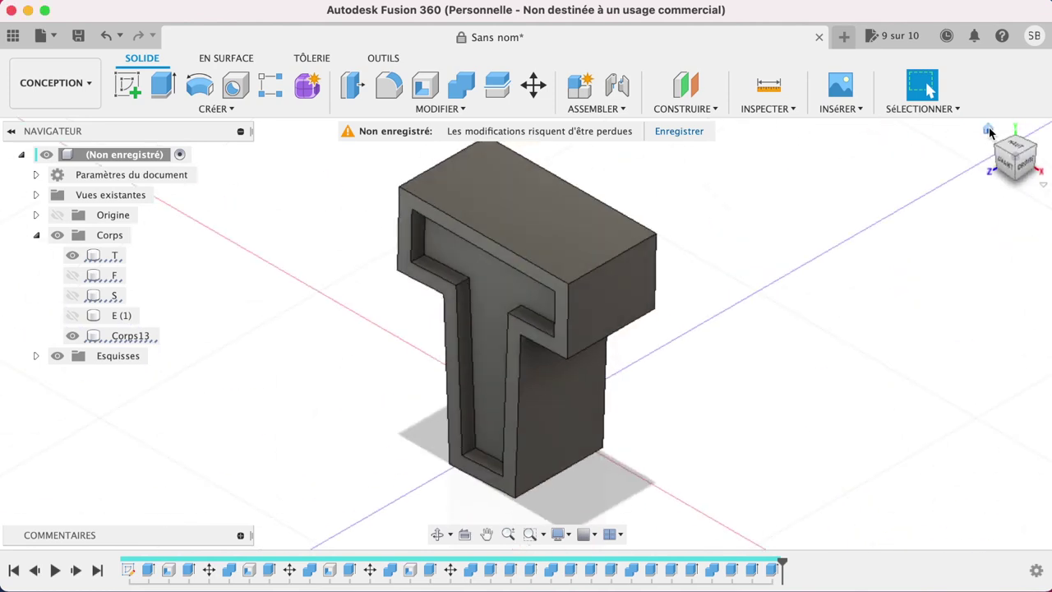
{"action": "left_click", "coordinate": [461, 83]}
{"action": "left_click", "coordinate": [531, 200]}
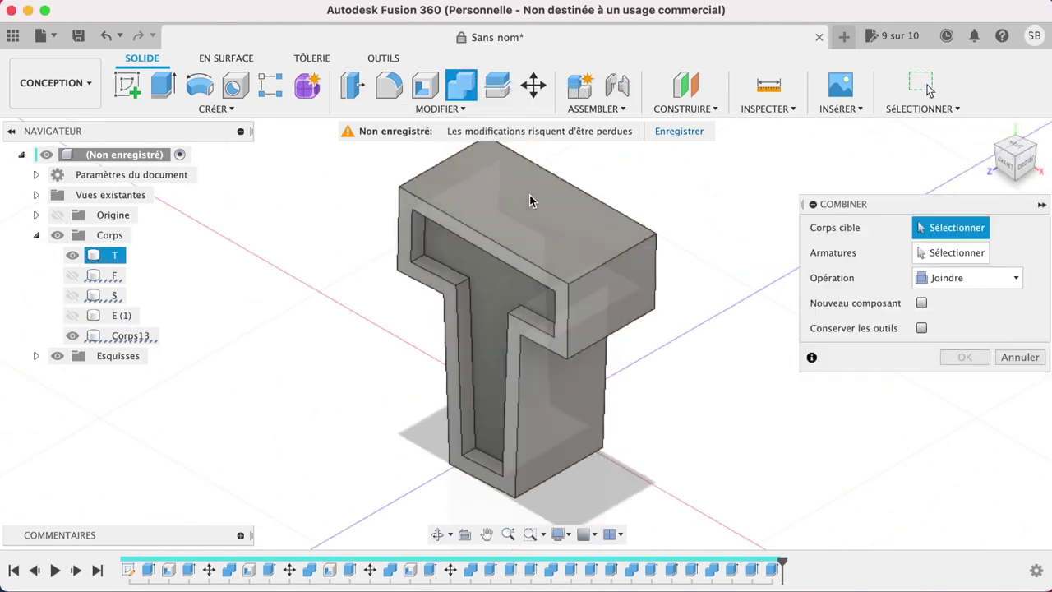
{"action": "left_click", "coordinate": [488, 277]}
{"action": "left_click", "coordinate": [967, 356]}
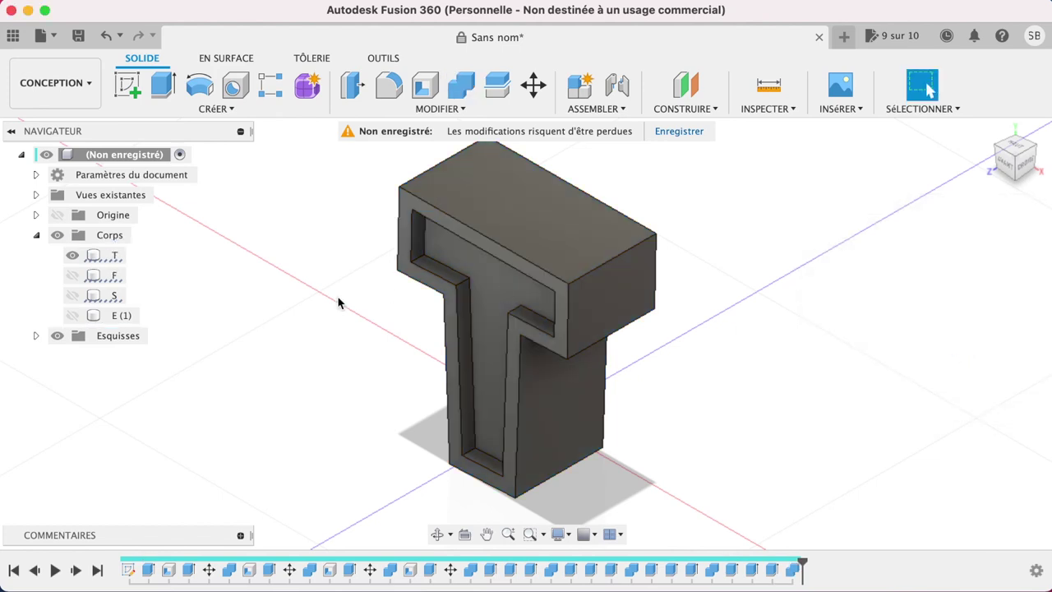
- Rename body E (1) to E and show the F body
{"action": "double_click", "coordinate": [134, 318]}
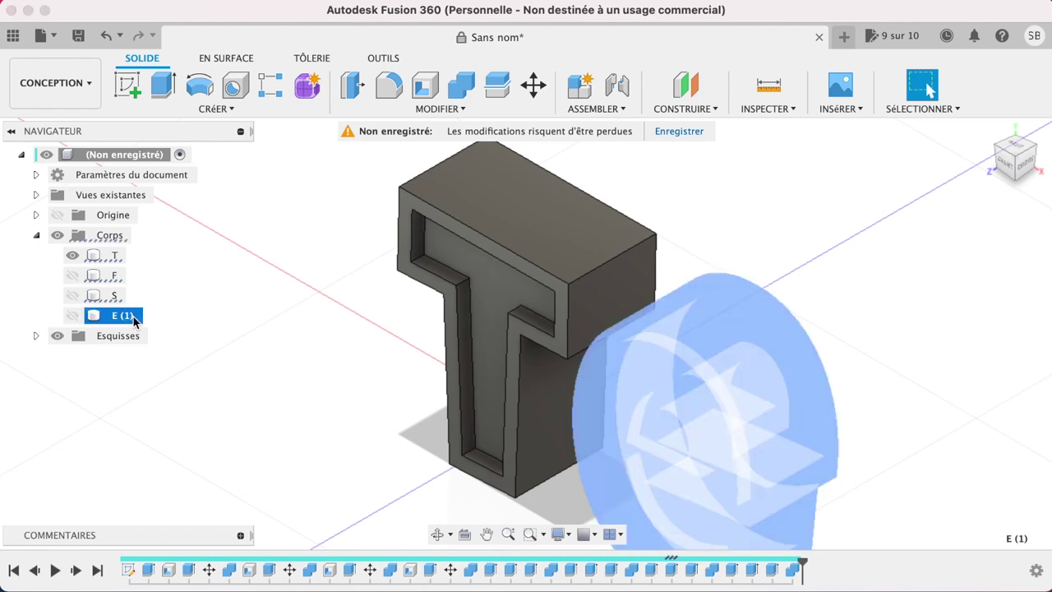
{"action": "type", "text": "E"}
{"action": "key", "text": "Return"}
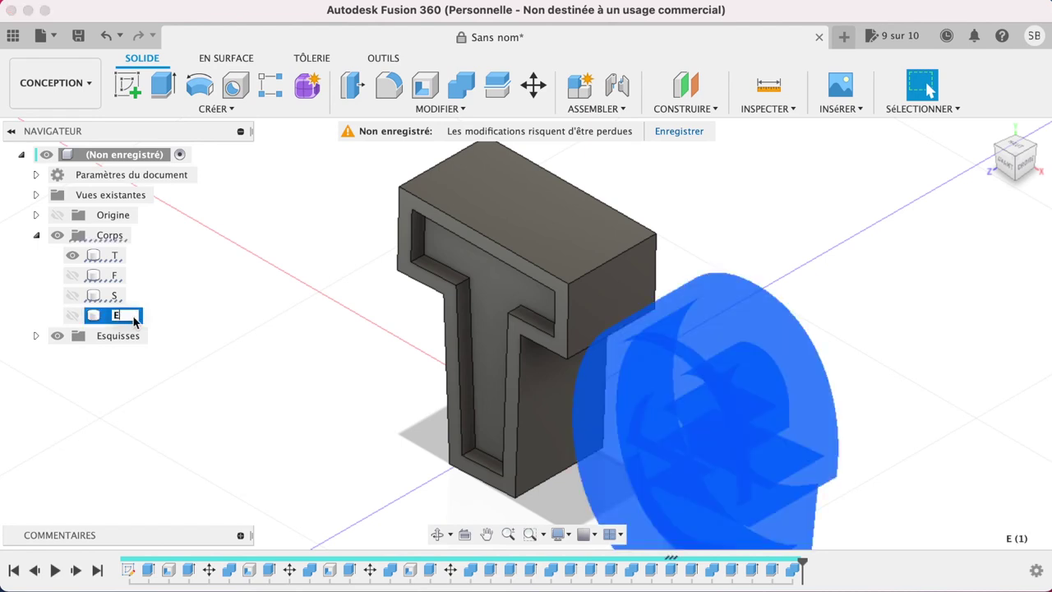
{"action": "left_click", "coordinate": [73, 275]}
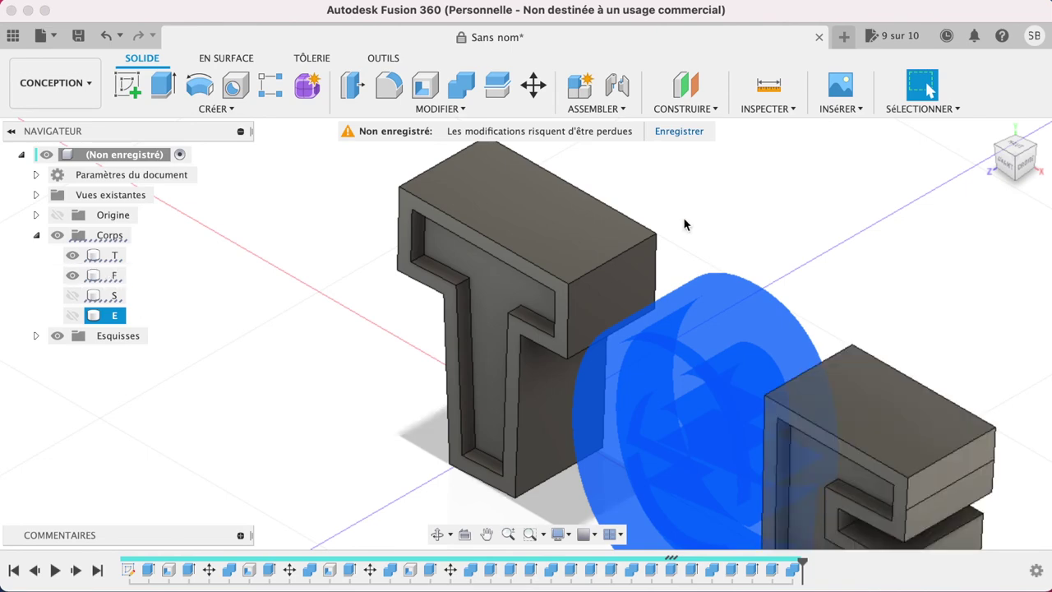
{"action": "mouse_move", "coordinate": [1019, 159]}
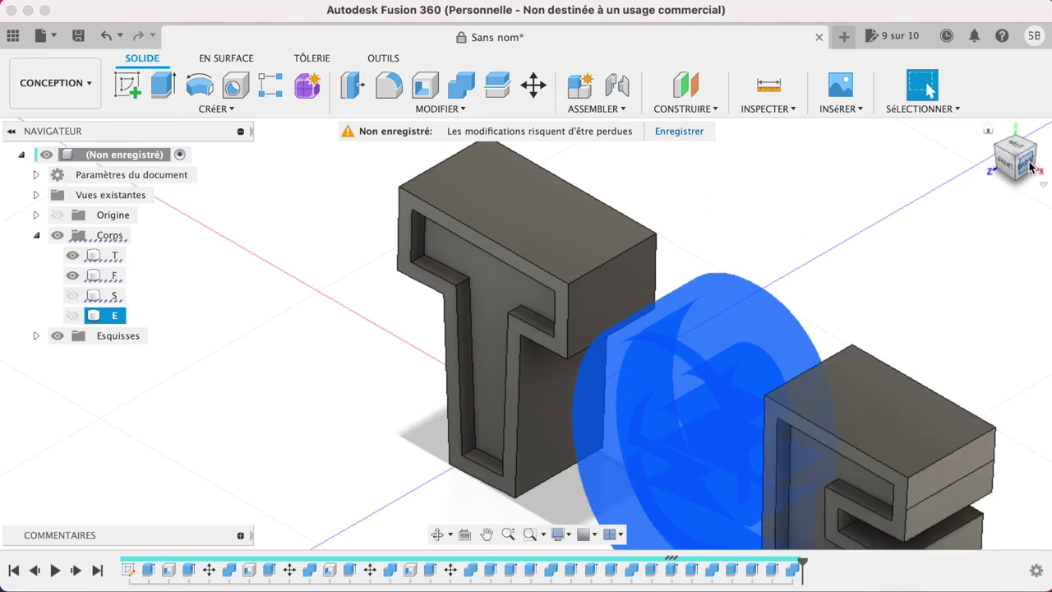
{"action": "middle_click_drag", "start_coordinate": [526, 329], "coordinate": [740, 337], "text": "shift"}
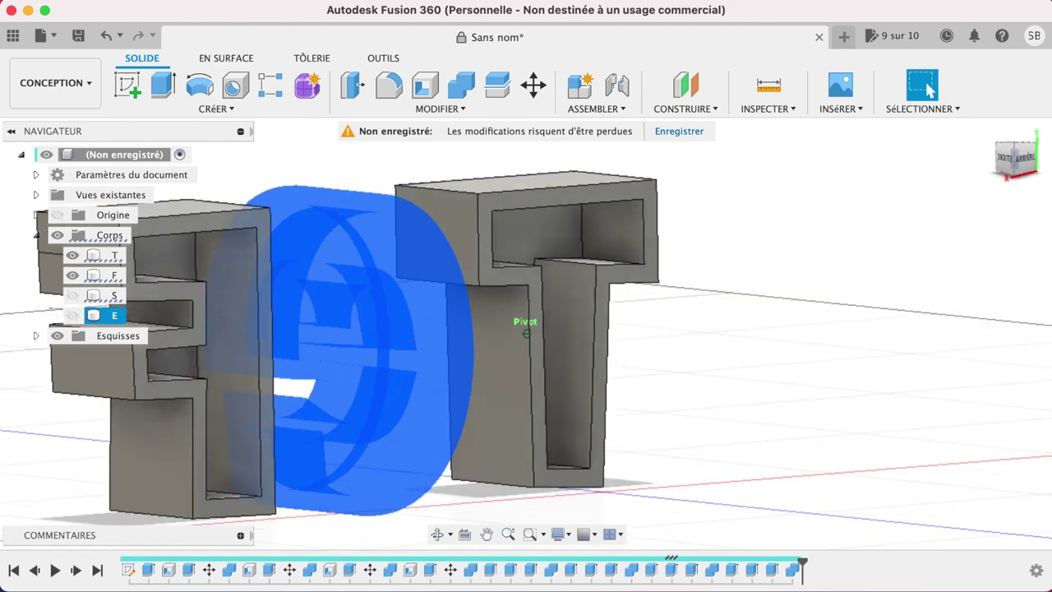
{"action": "middle_click_drag", "start_coordinate": [526, 329], "coordinate": [346, 309], "text": "shift"}
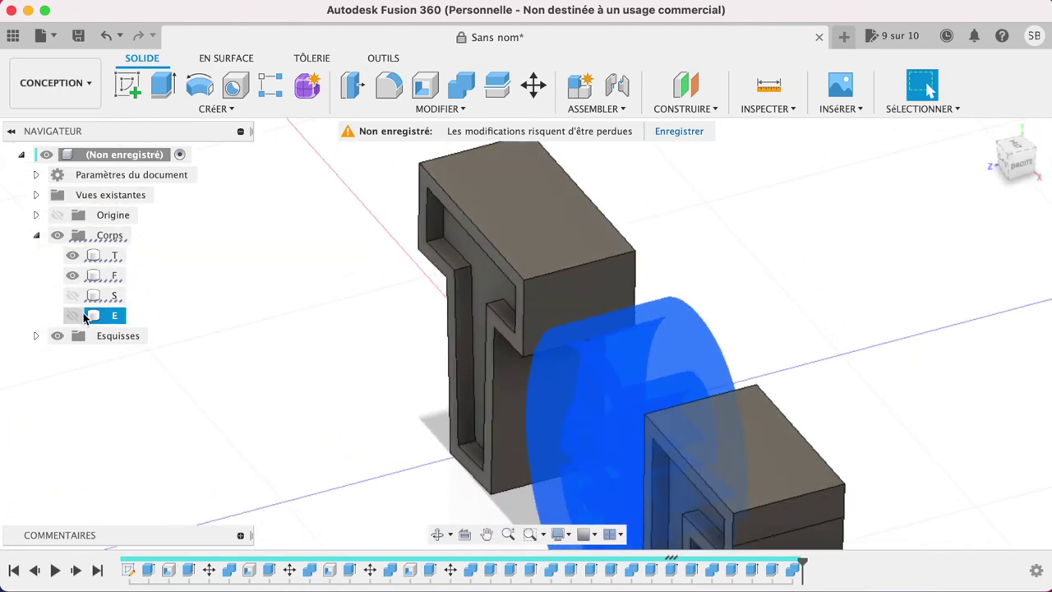
- Show the S and E bodies so all four STeF letters appear, viewed from home
{"action": "left_click", "coordinate": [73, 296]}
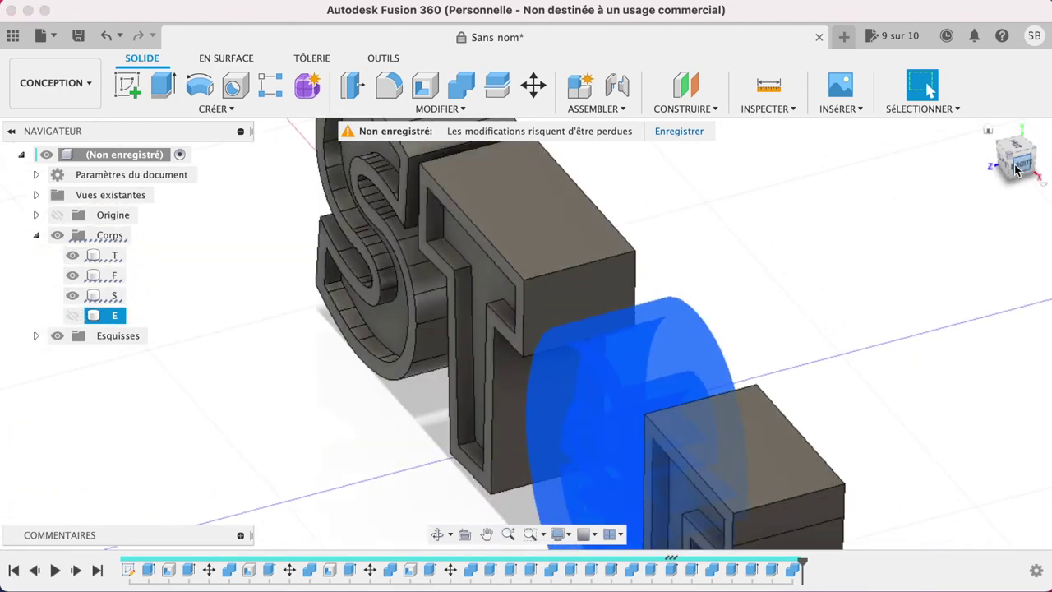
{"action": "mouse_move", "coordinate": [1022, 173]}
{"action": "middle_mouse_down", "text": "shift"}
{"action": "mouse_move", "coordinate": [526, 322]}
{"action": "mouse_move", "coordinate": [288, 368]}
{"action": "middle_mouse_up", "text": "shift"}
{"action": "left_click", "coordinate": [73, 316]}
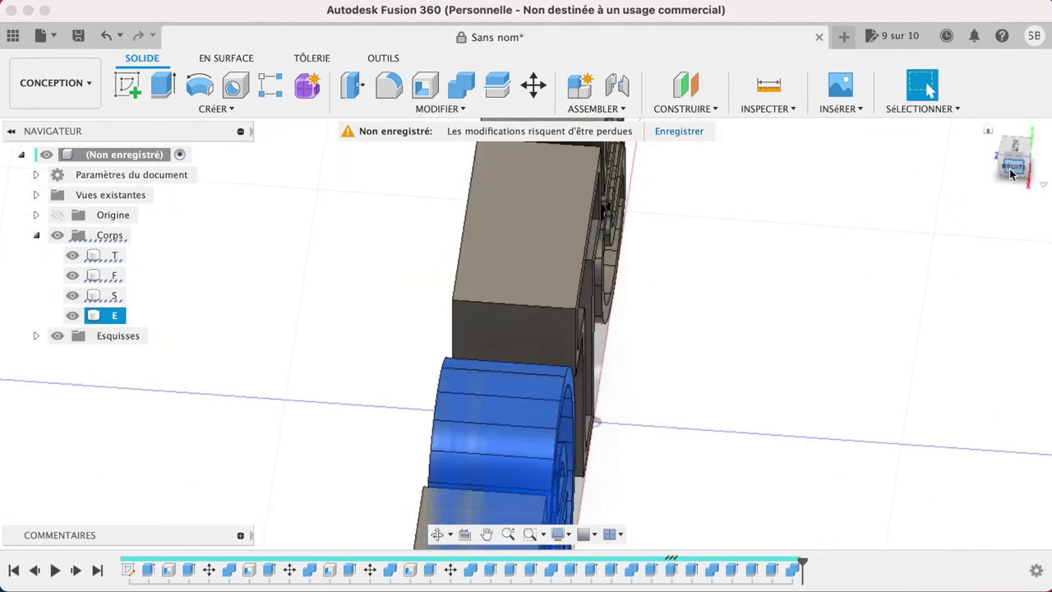
{"action": "middle_click_drag", "start_coordinate": [1012, 173], "coordinate": [740, 214], "text": "shift"}
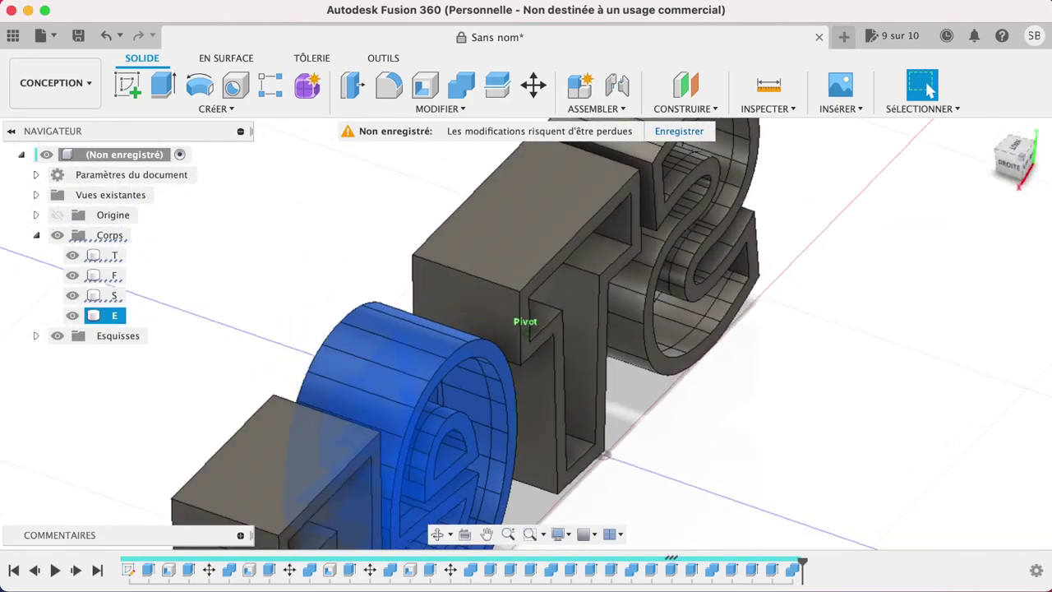
{"action": "middle_click_drag", "start_coordinate": [946, 148], "coordinate": [976, 128], "text": "shift"}
{"action": "left_click", "coordinate": [988, 130]}
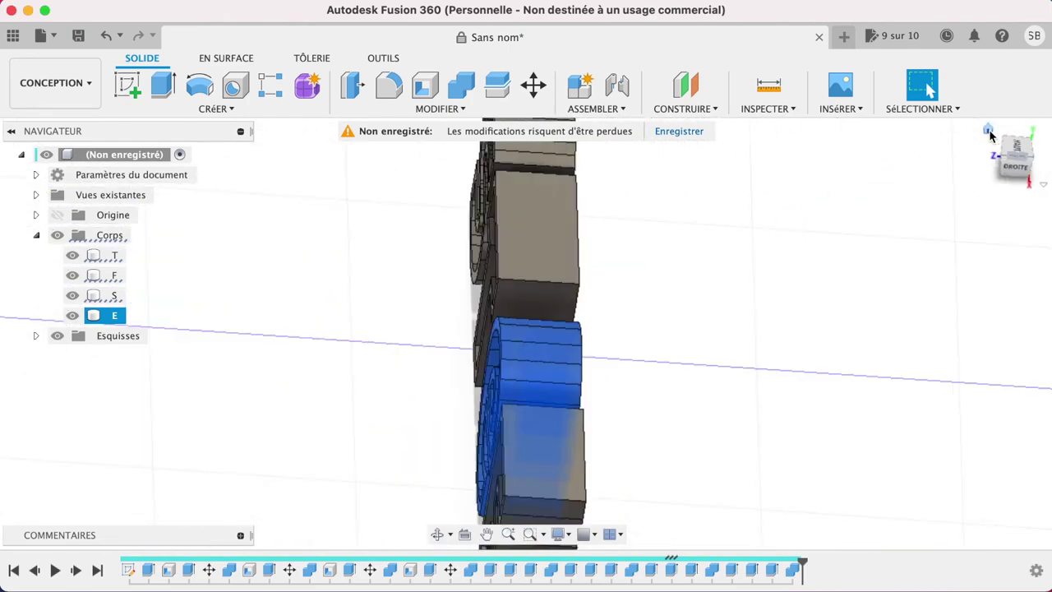
{"action": "left_click", "coordinate": [60, 87]}
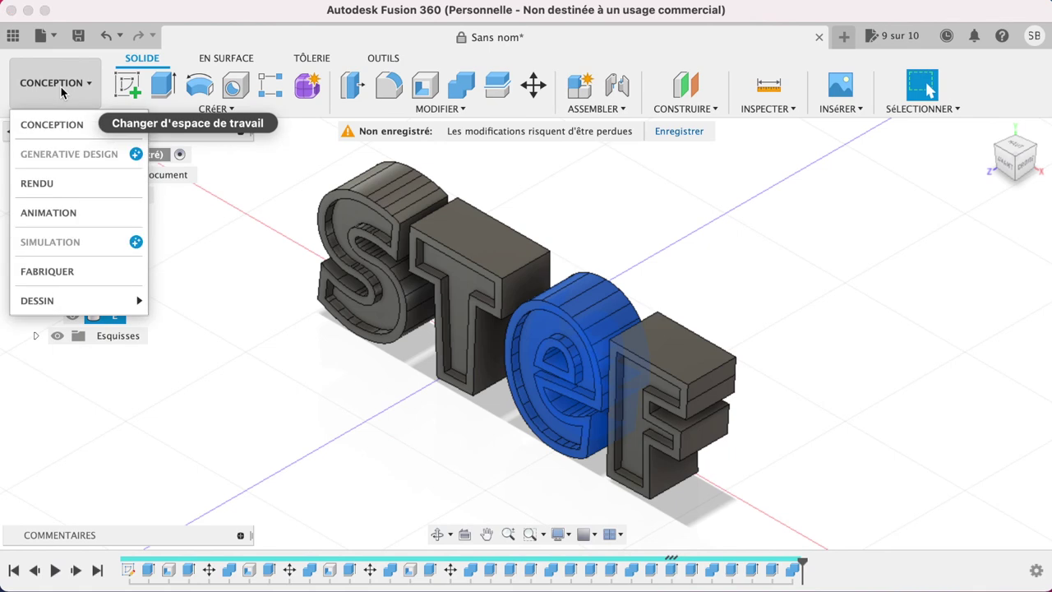
- Switch to the Render workspace, view STeF from the front, and screenshot the viewport area
{"action": "left_click", "coordinate": [62, 183]}
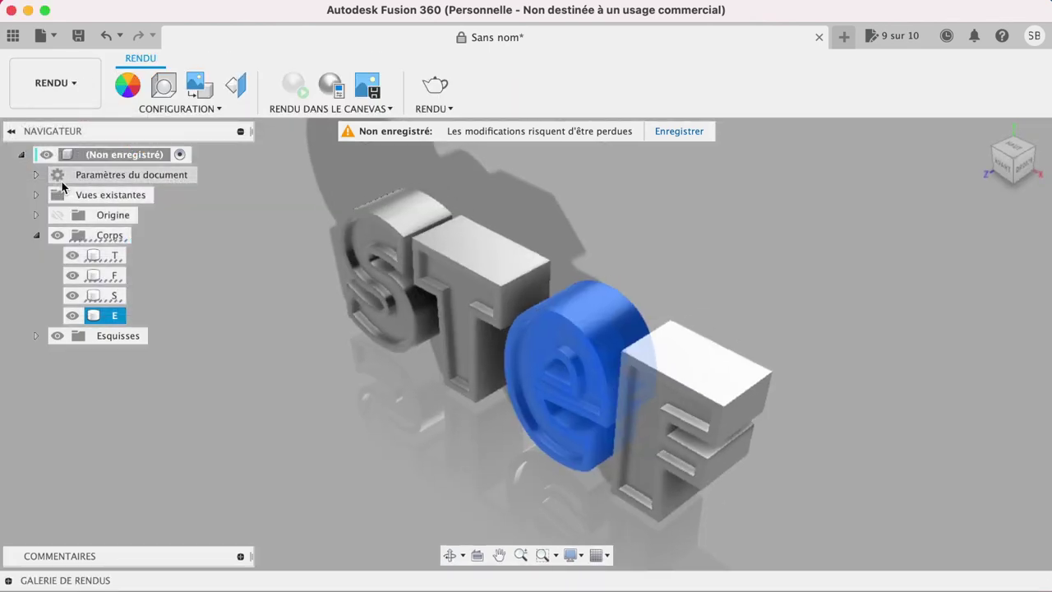
{"action": "left_click", "coordinate": [851, 269]}
{"action": "mouse_move", "coordinate": [1012, 164]}
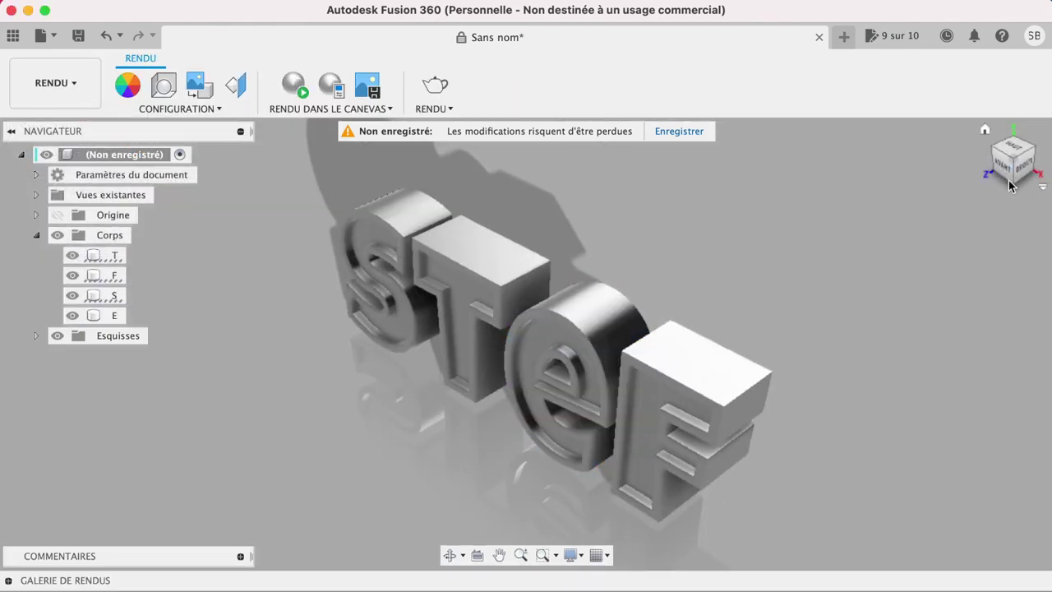
{"action": "middle_click_drag", "start_coordinate": [526, 341], "coordinate": [526, 343], "text": "shift"}
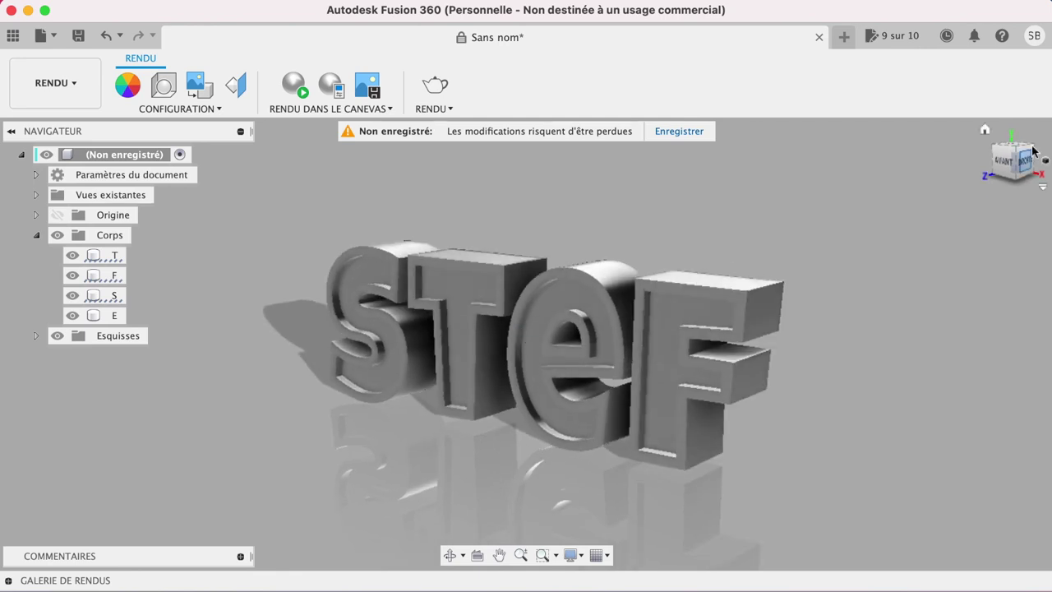
{"action": "key", "text": "super+shift+4"}
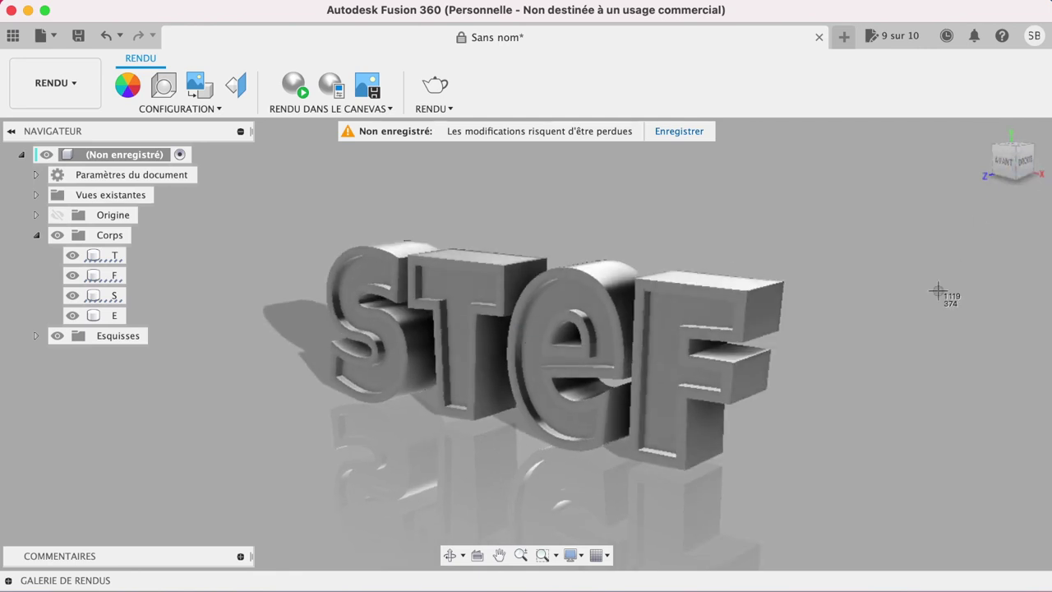
{"action": "left_click_drag", "start_coordinate": [268, 153], "coordinate": [818, 512]}
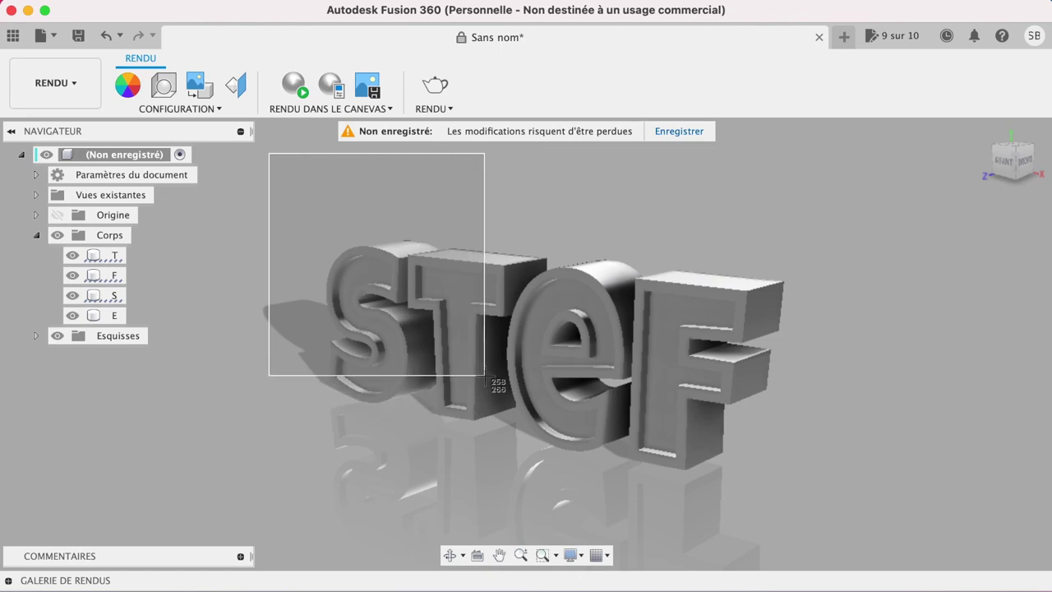